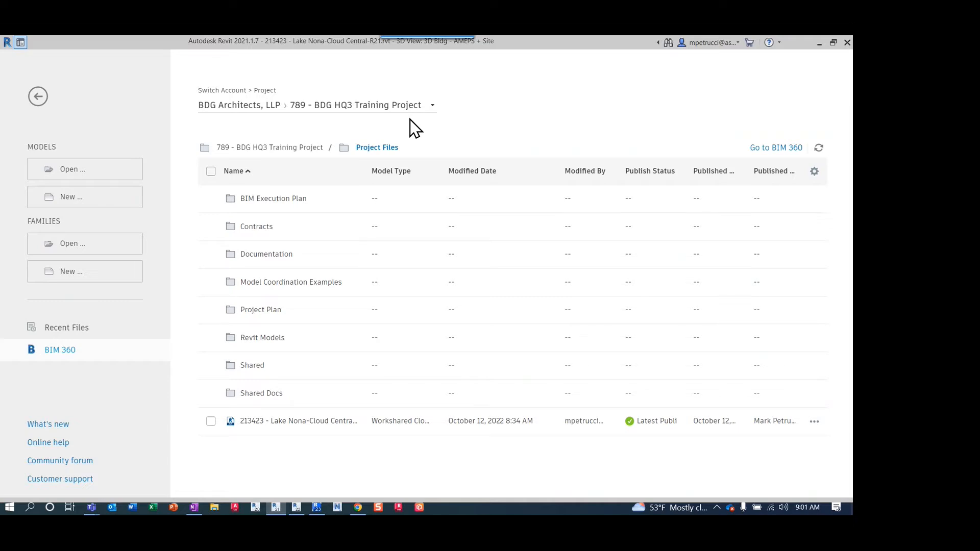
- Switch to Chrome and close every tab except BIM 360 Document Management
key("alt+Tab")
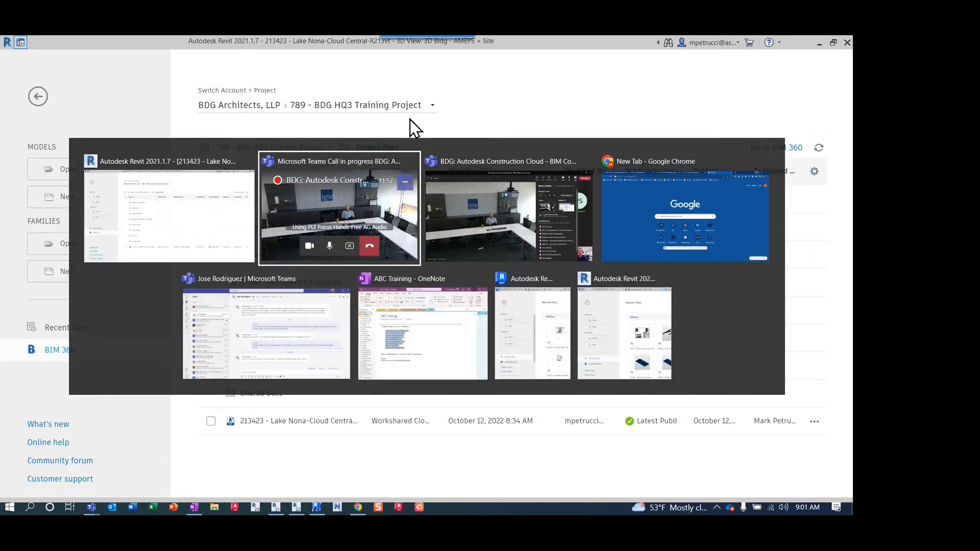
key("alt+Tab")
key("alt+Tab")
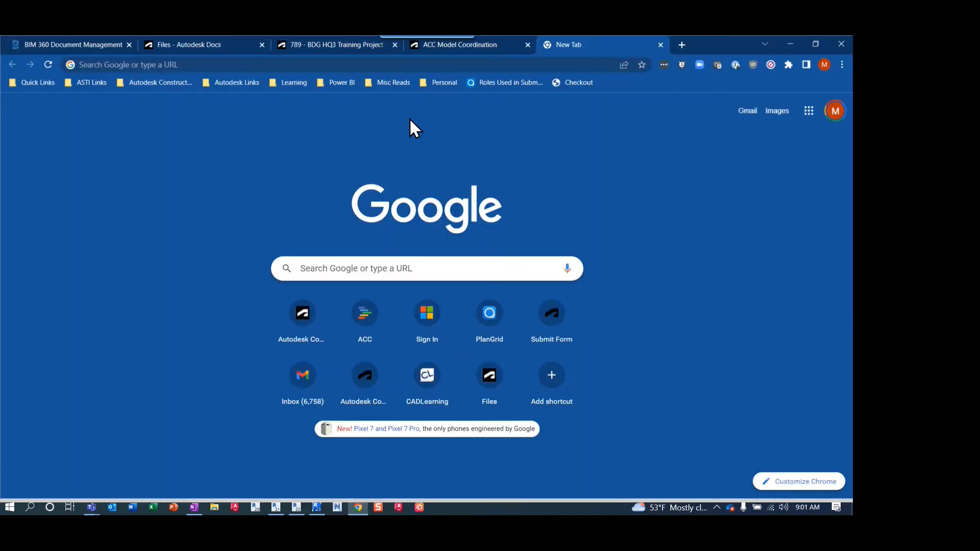
left_click(660, 44)
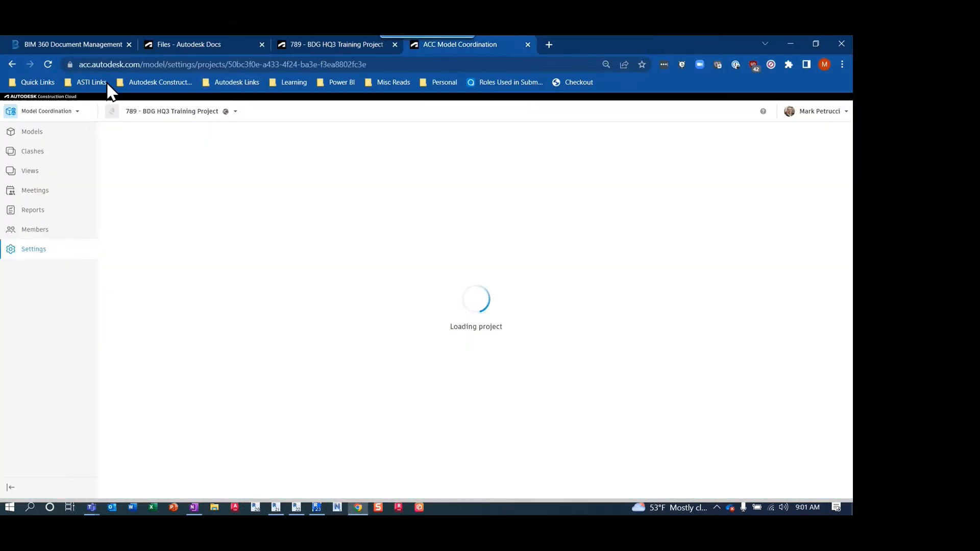
left_click(107, 47)
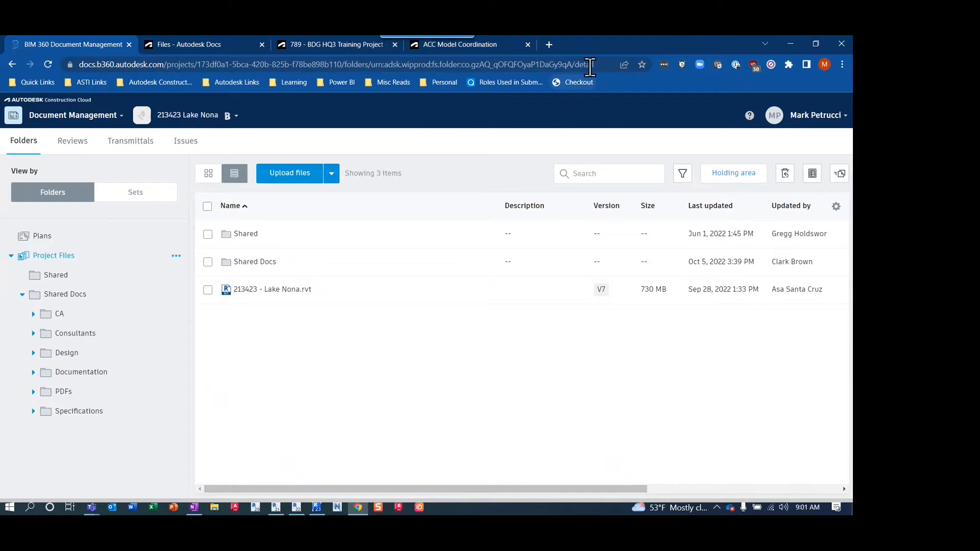
left_click(262, 44)
left_click(261, 45)
left_click(262, 44)
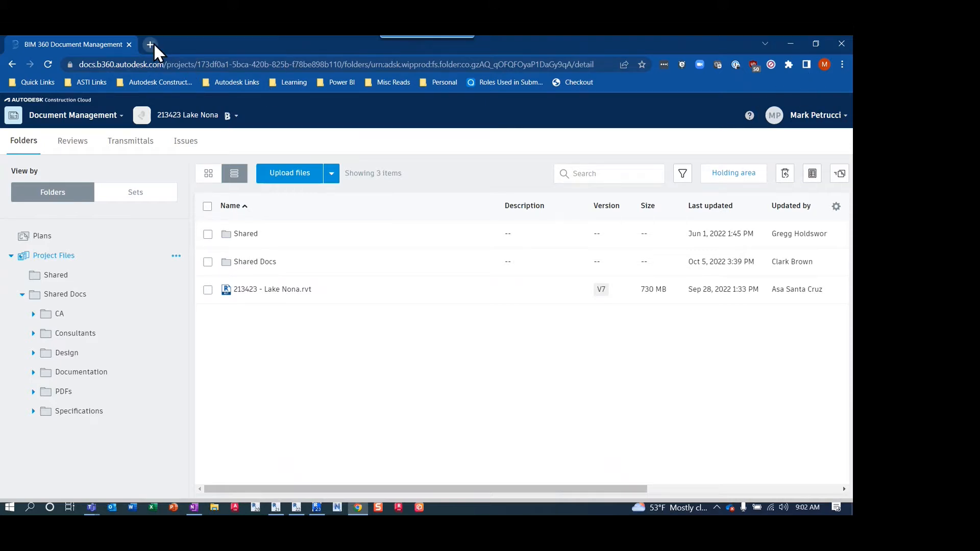
- Open the Autodesk Construction Cloud project list at acc.autodesk.com in a new browser tab
key("ctrl+t")
left_click(214, 65)
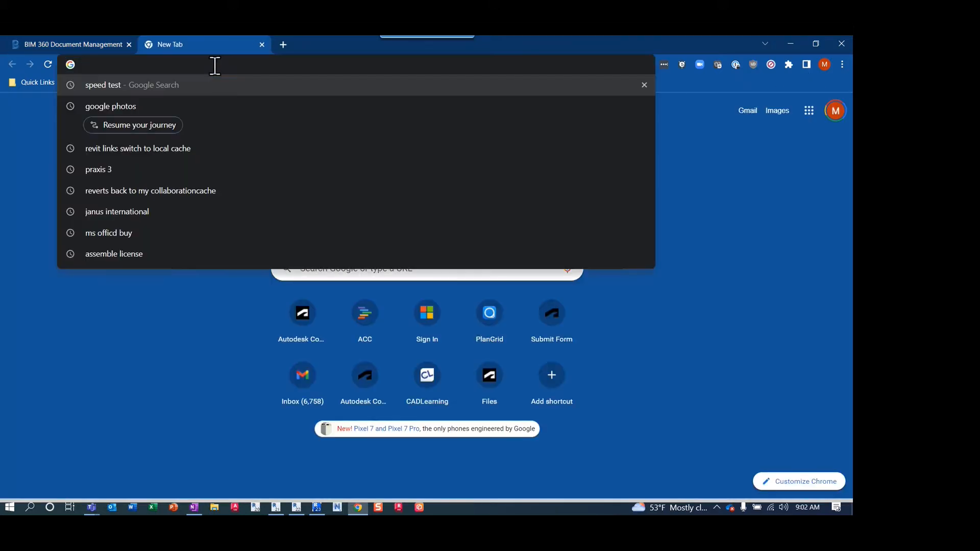
type("acc.")
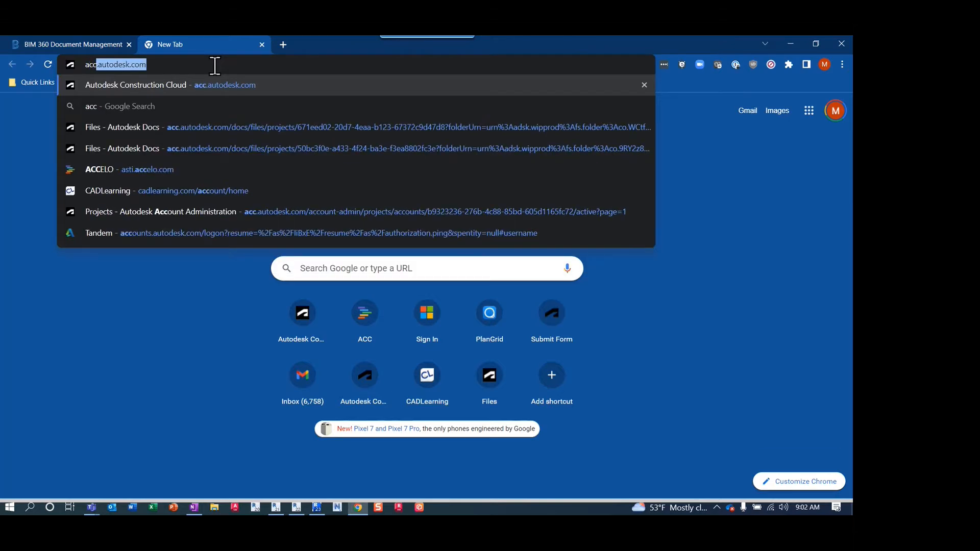
type("au")
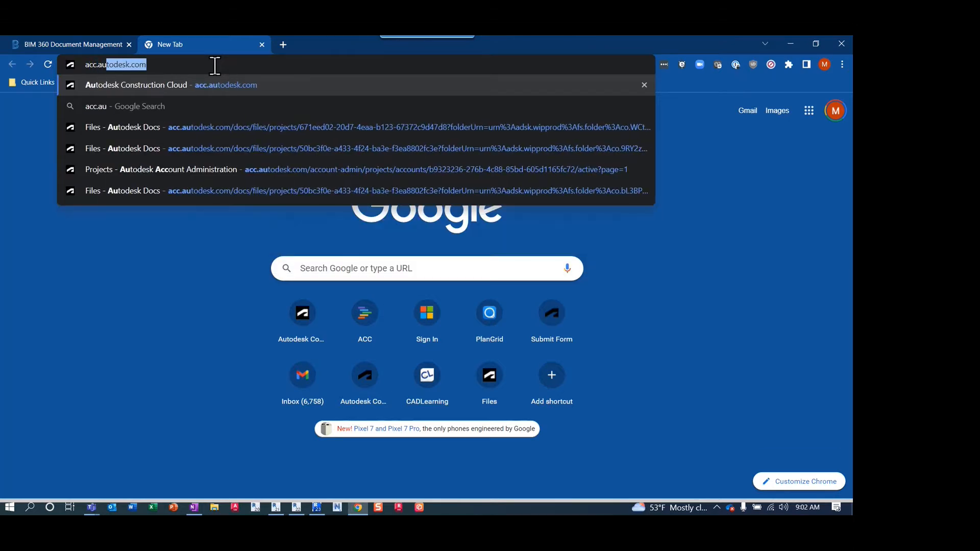
type("todesk.com")
key("Return")
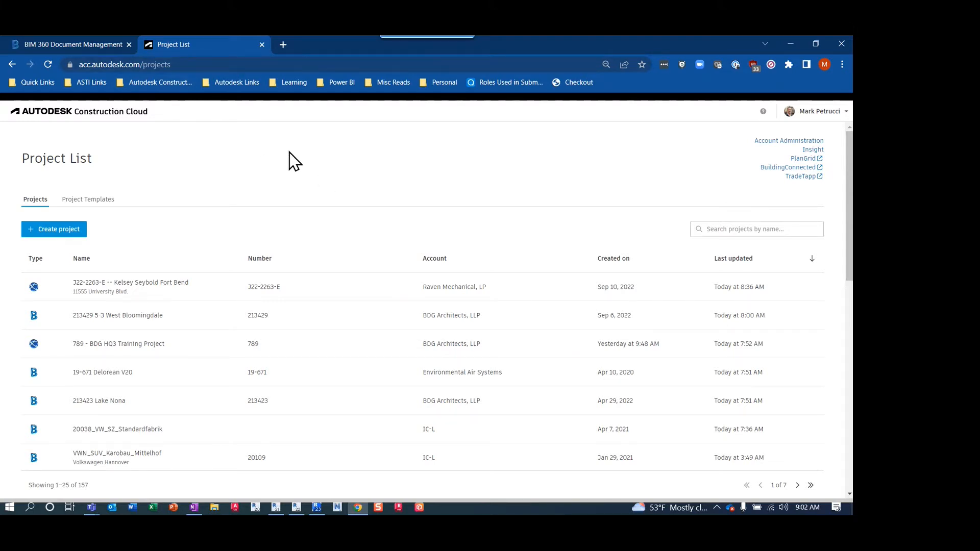
- Filter the project list by 789 and open the 789 - BDG HQ3 Training Project
left_click(190, 65)
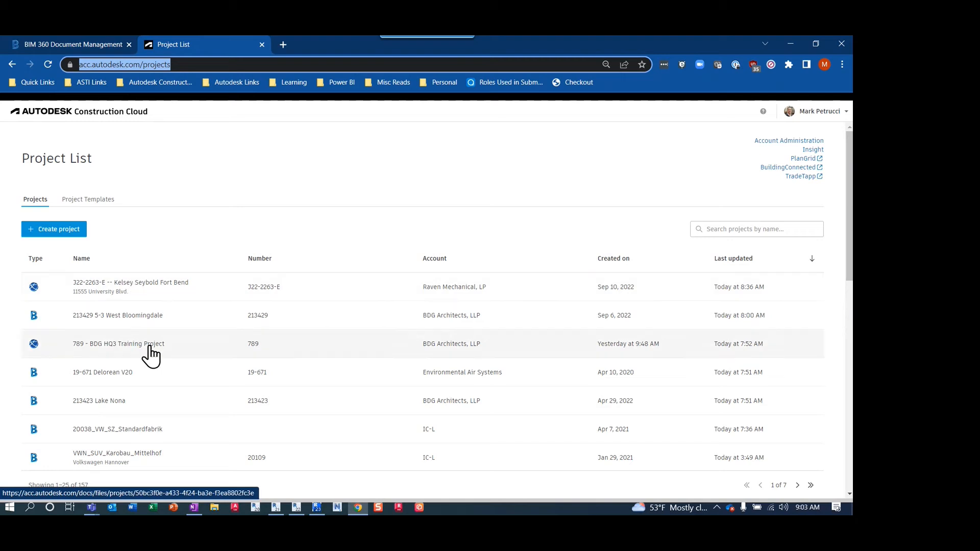
scroll(151, 356, "down", 5)
scroll(152, 355, "up", 5)
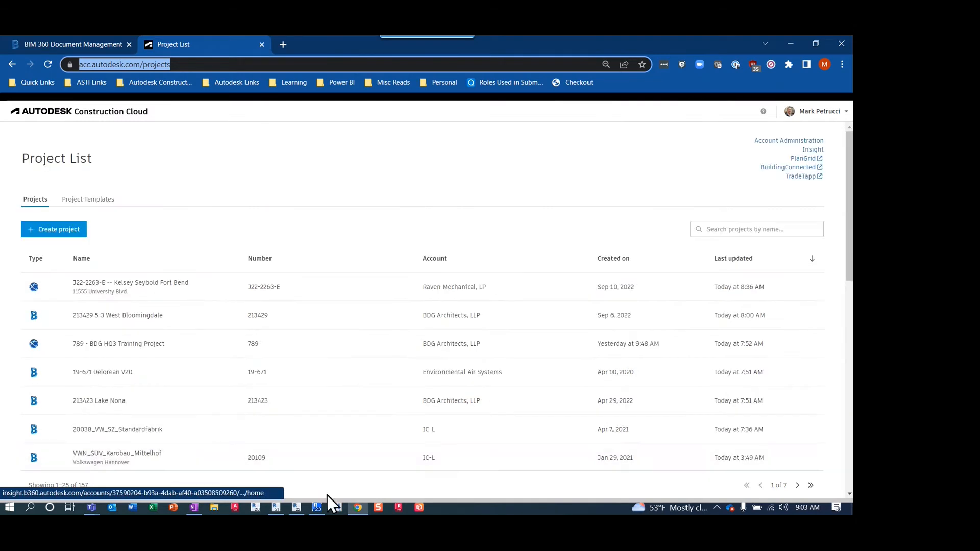
double_click(82, 485)
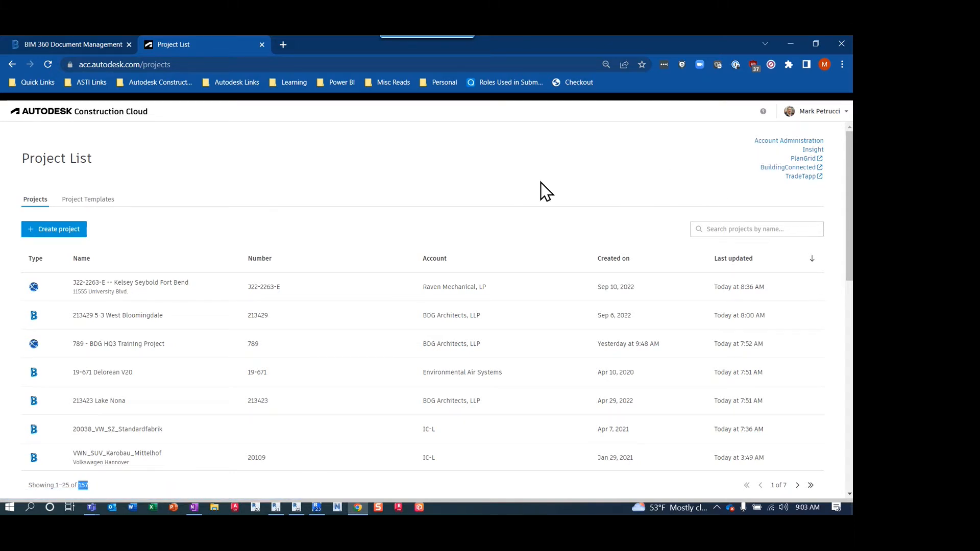
left_click(750, 227)
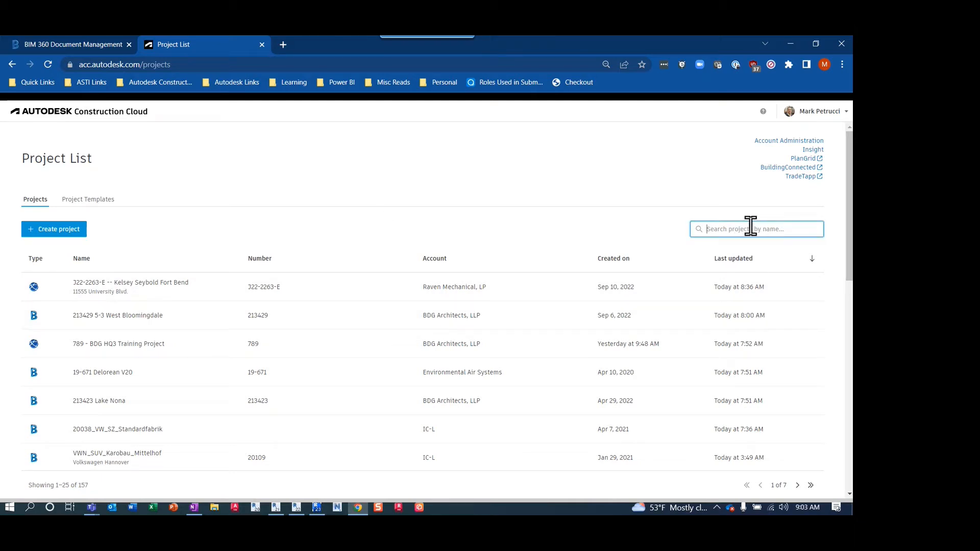
type("789")
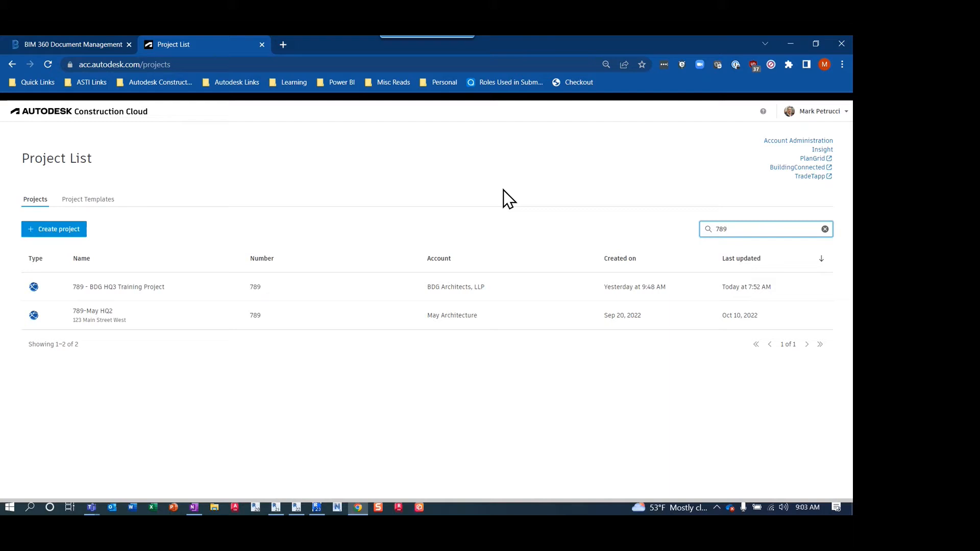
left_click(142, 287)
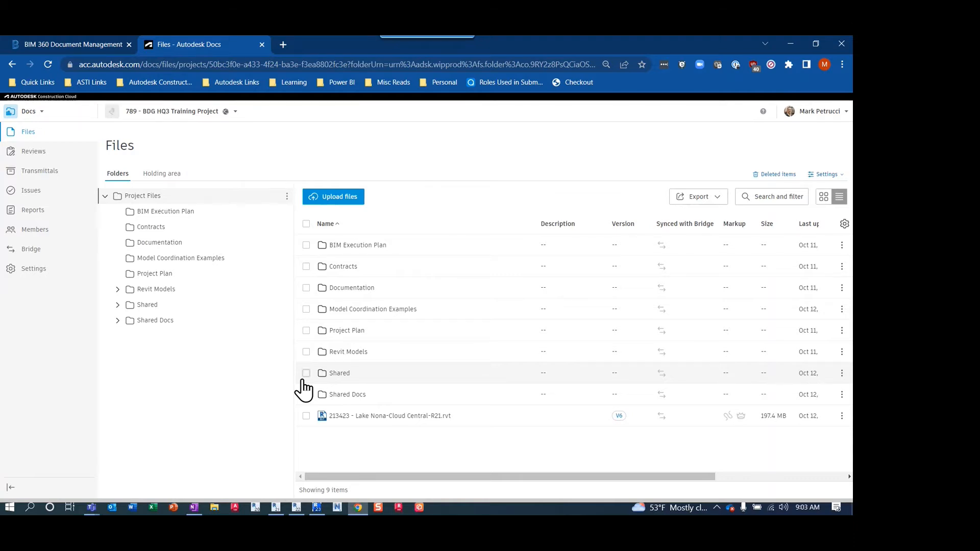
- Browse the projects in the project switcher and search them for 12345
left_click(181, 115)
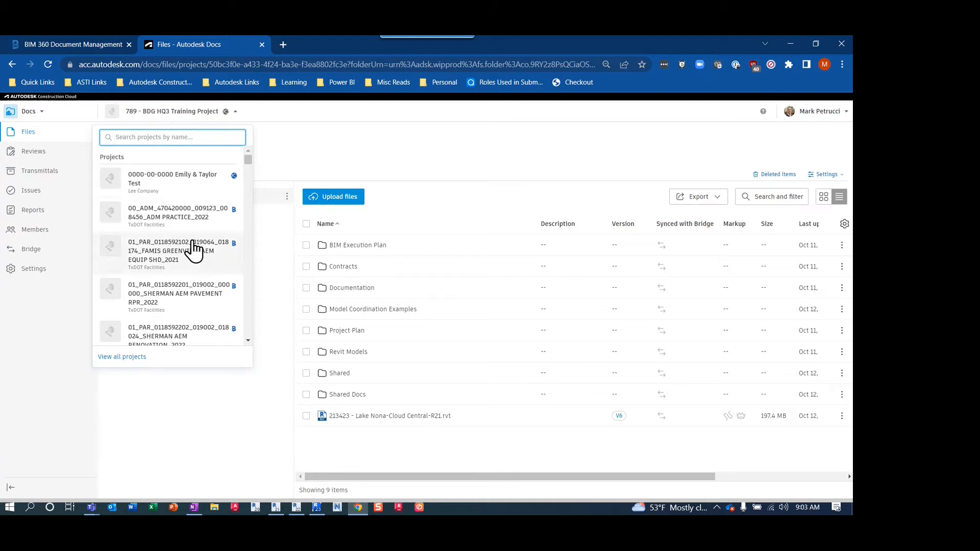
left_click_drag(252, 163, 248, 193)
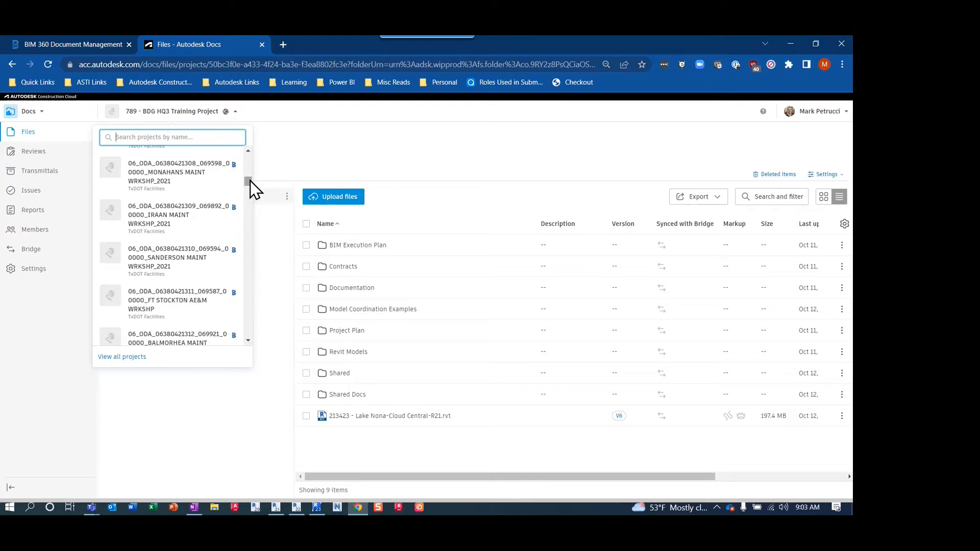
left_click_drag(250, 180, 251, 241)
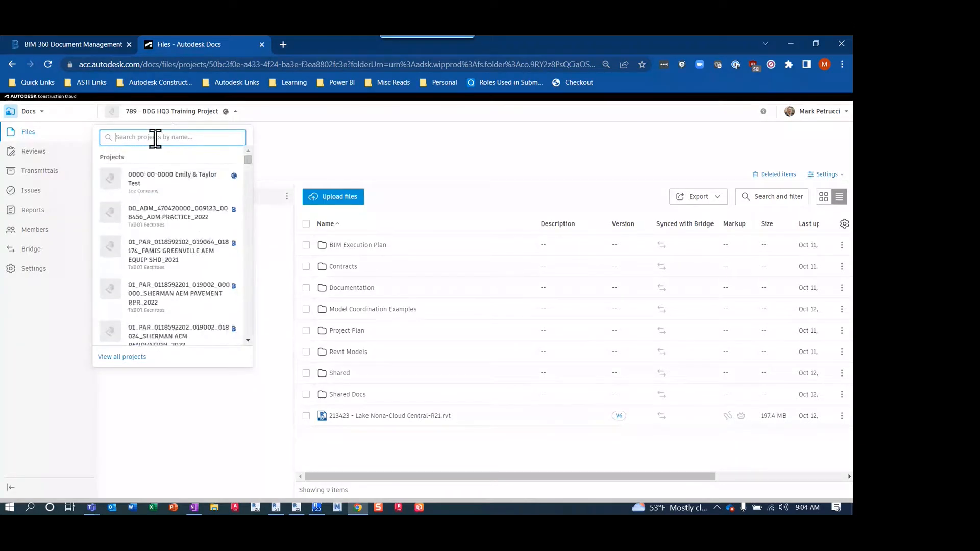
type("123")
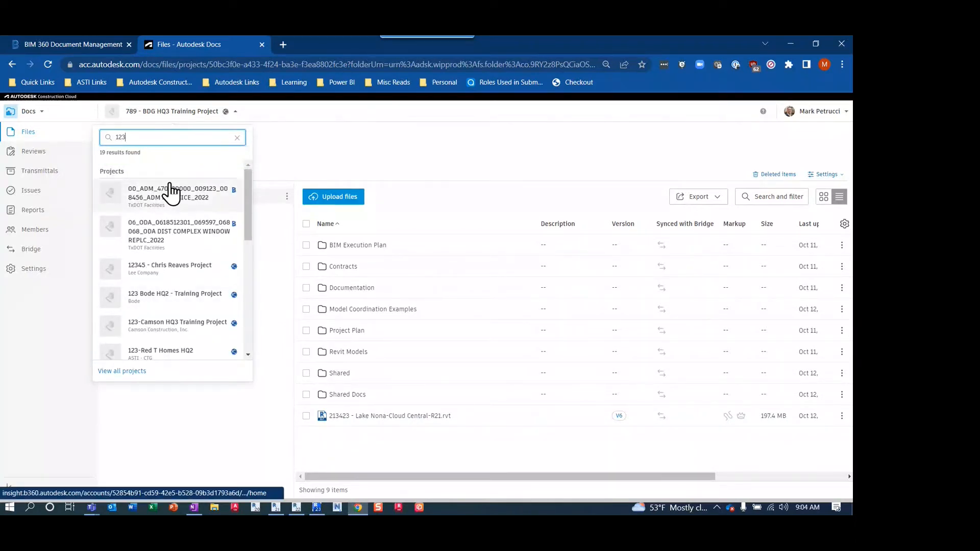
type("45")
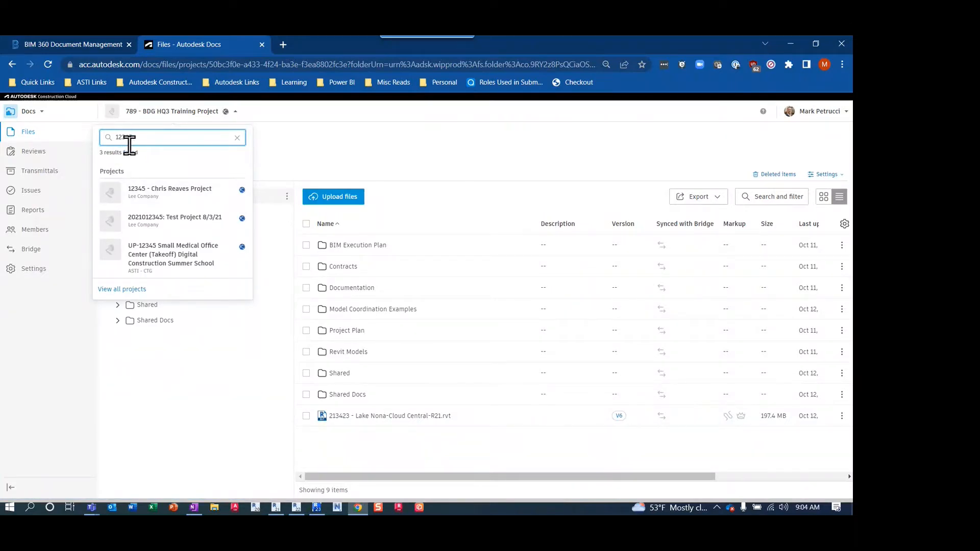
- Return to the full project list, search for 789 and reopen the 789 - BDG HQ3 Training Project
left_click(124, 289)
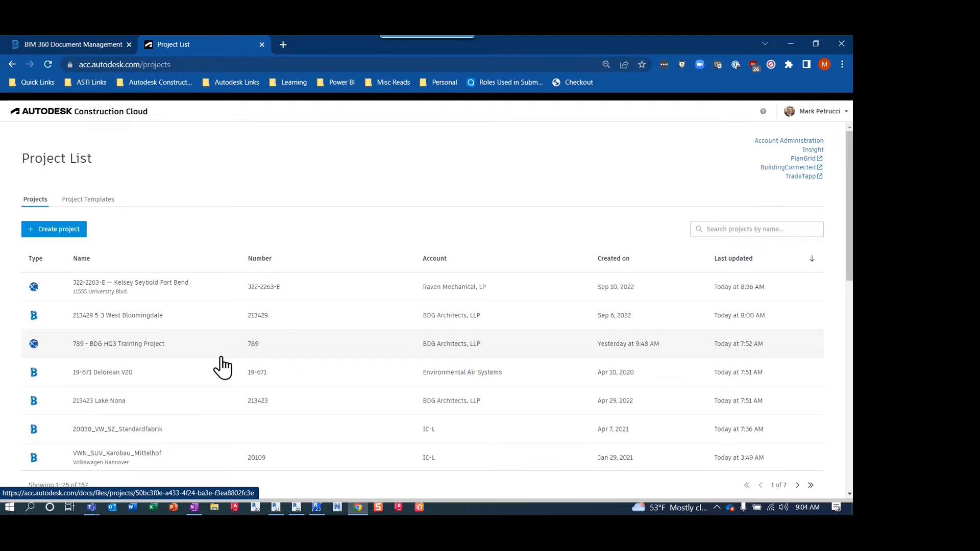
left_click(746, 229)
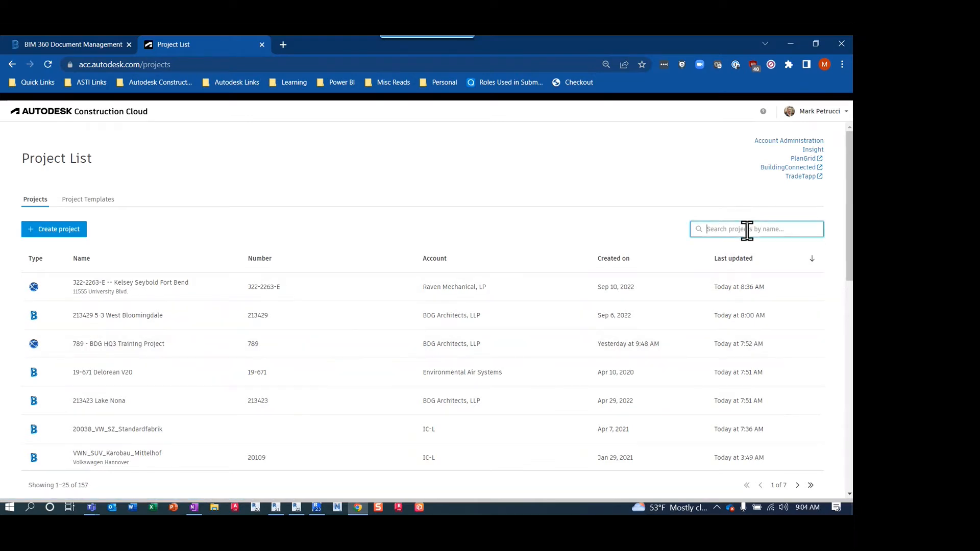
type("789")
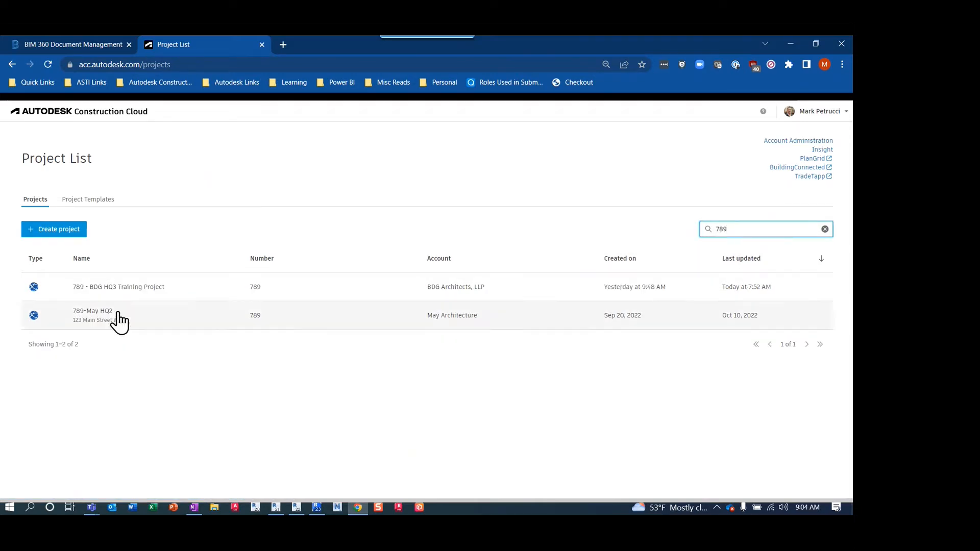
left_click(131, 289)
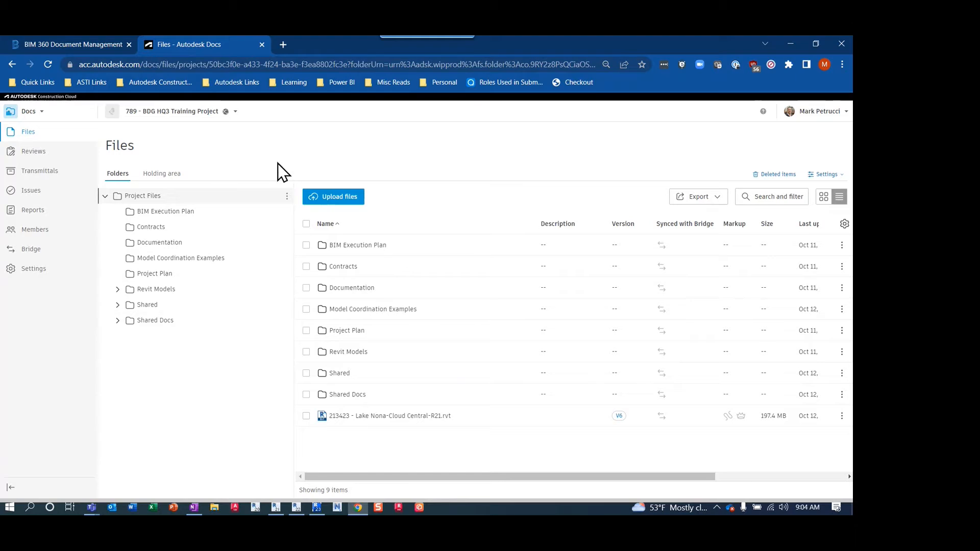
- In the 213423 Lake Nona project in BIM 360, inspect the Plans, Project Files and Shared folders
left_click(83, 44)
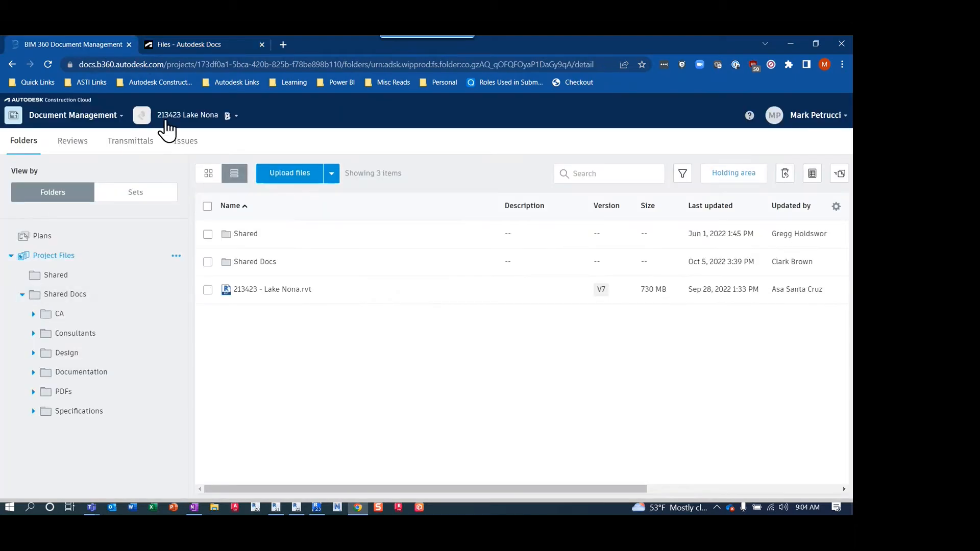
left_click(22, 294)
left_click(51, 236)
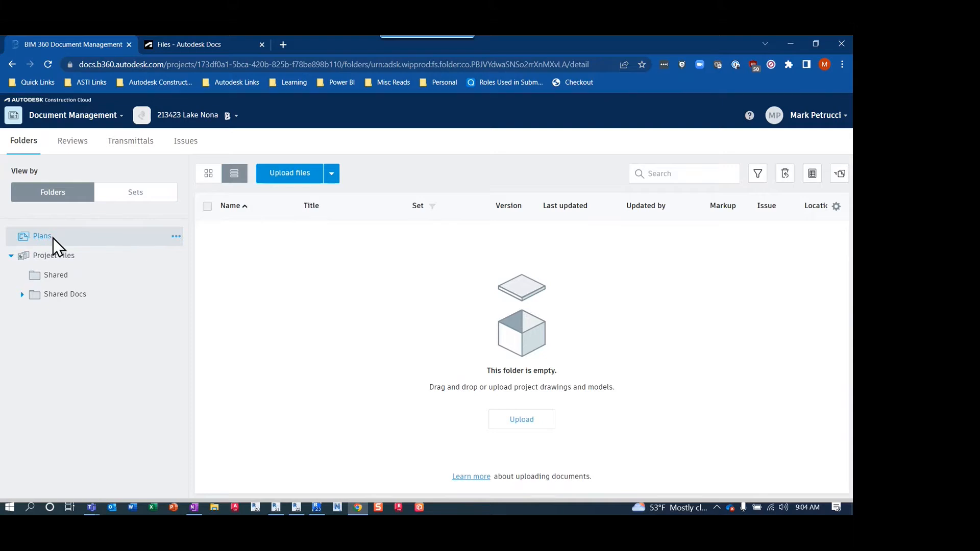
left_click(56, 256)
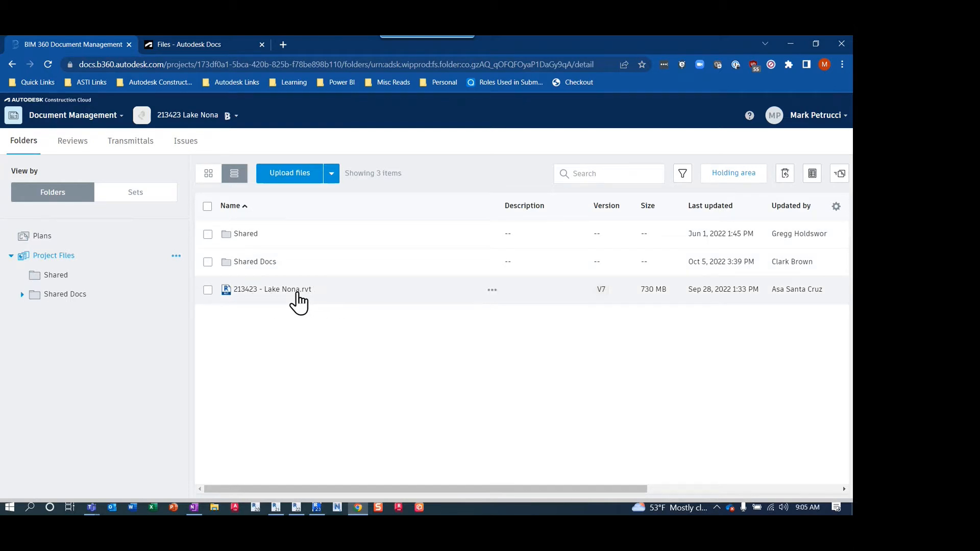
left_click(248, 235)
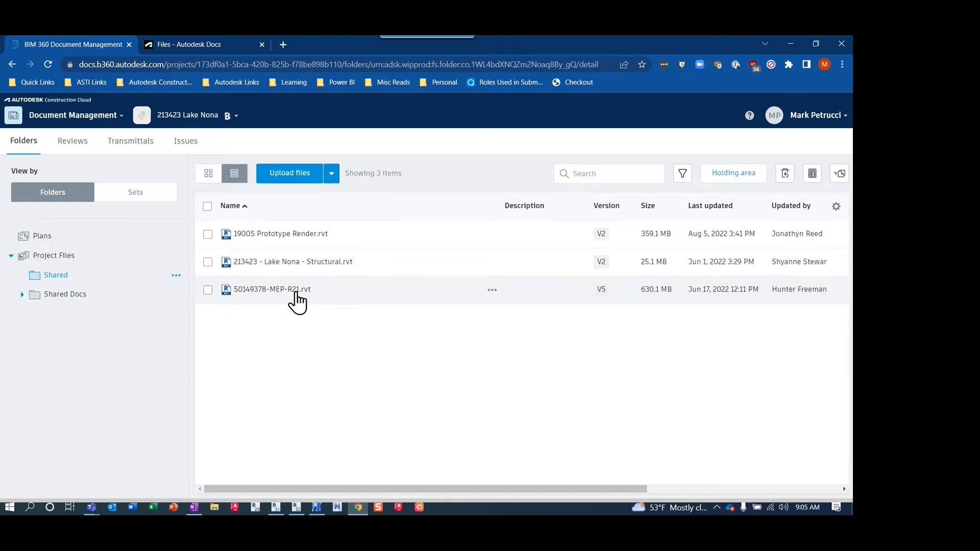
- Compare the Project Files folders of the BDG HQ3 Training Project and the BIM 360 Lake Nona project
left_click(229, 47)
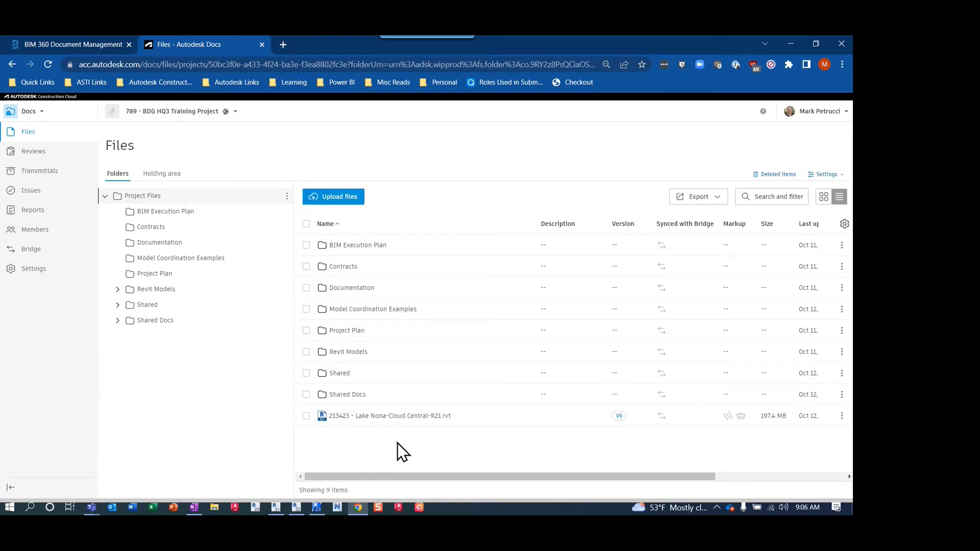
left_click(94, 45)
left_click(60, 256)
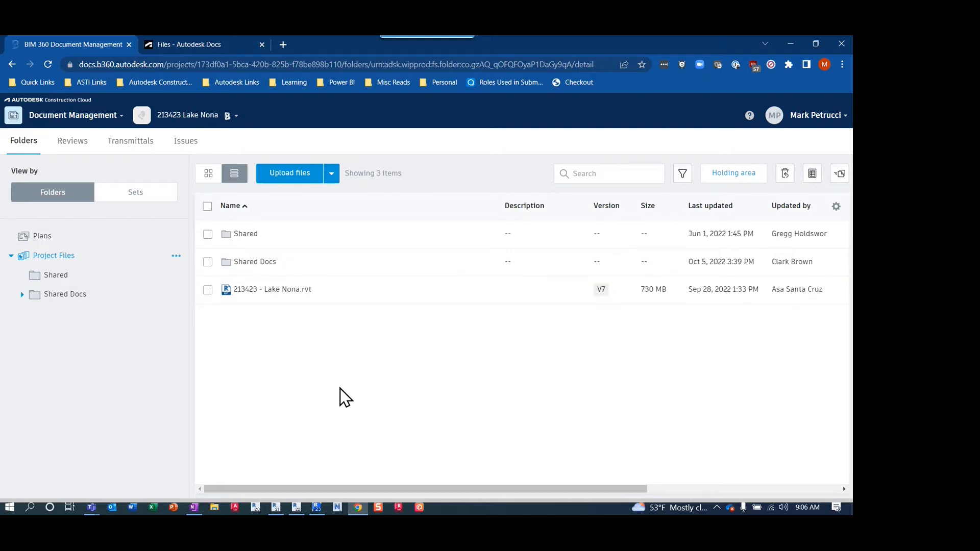
left_click(214, 44)
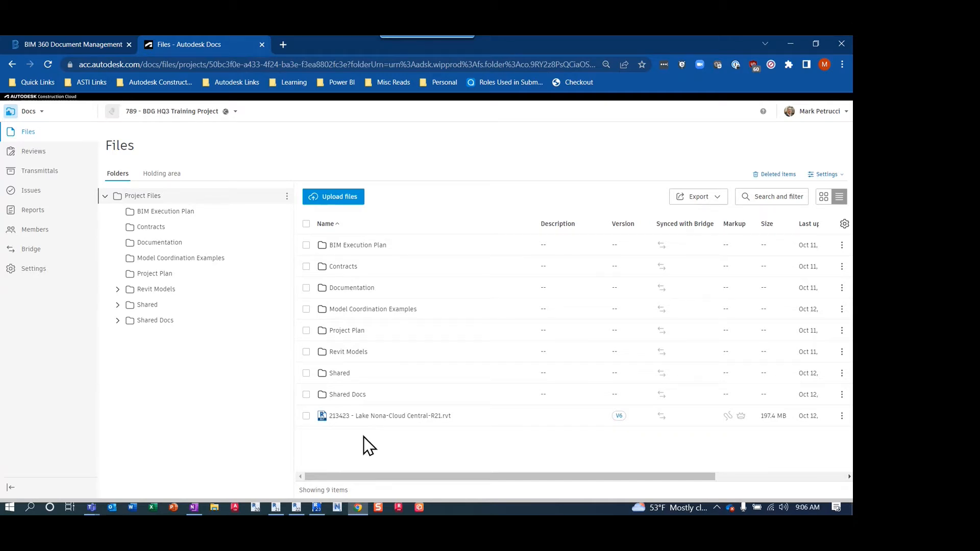
- Switch to Revit and compare the cloud entries on the 2021, 2022 and 2023 home screens, ending on Revit 2021
left_click(275, 506)
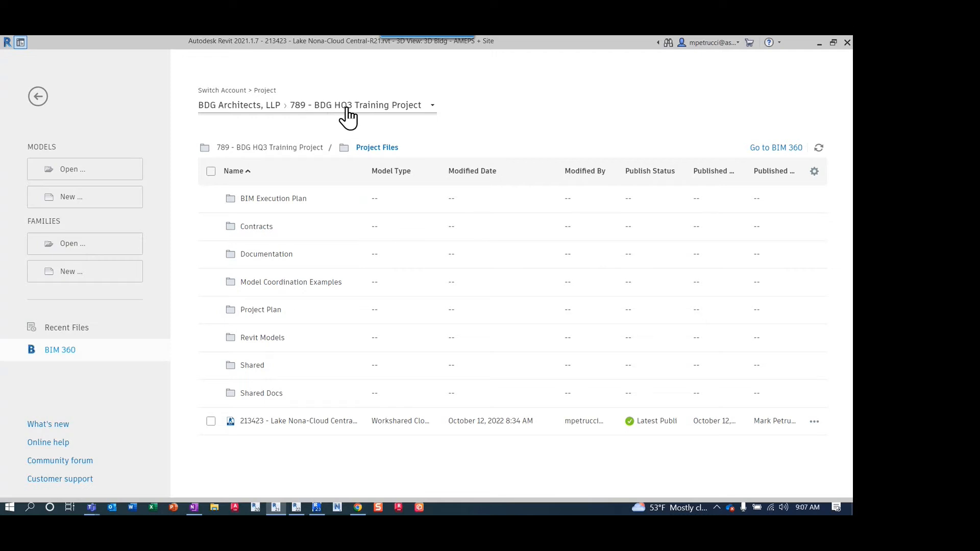
left_click(297, 507)
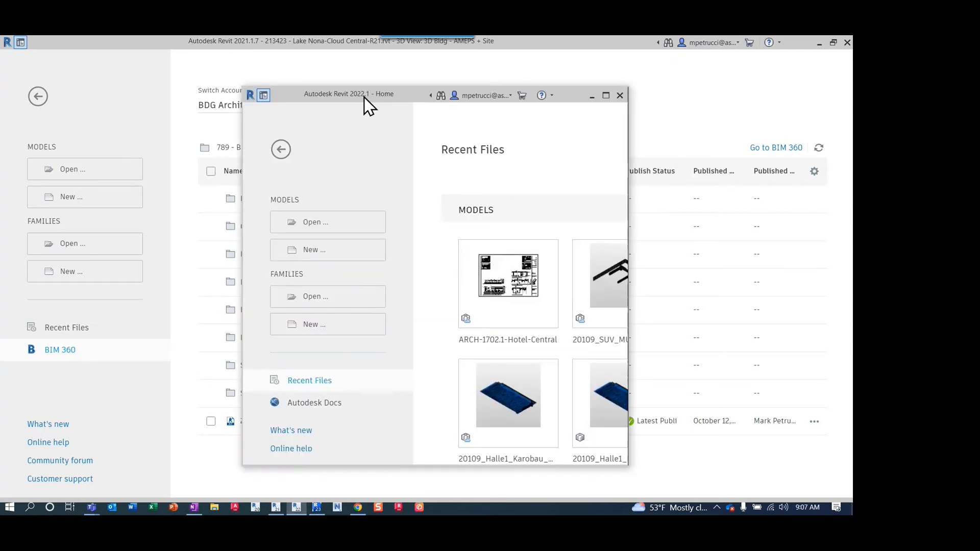
left_click(317, 507)
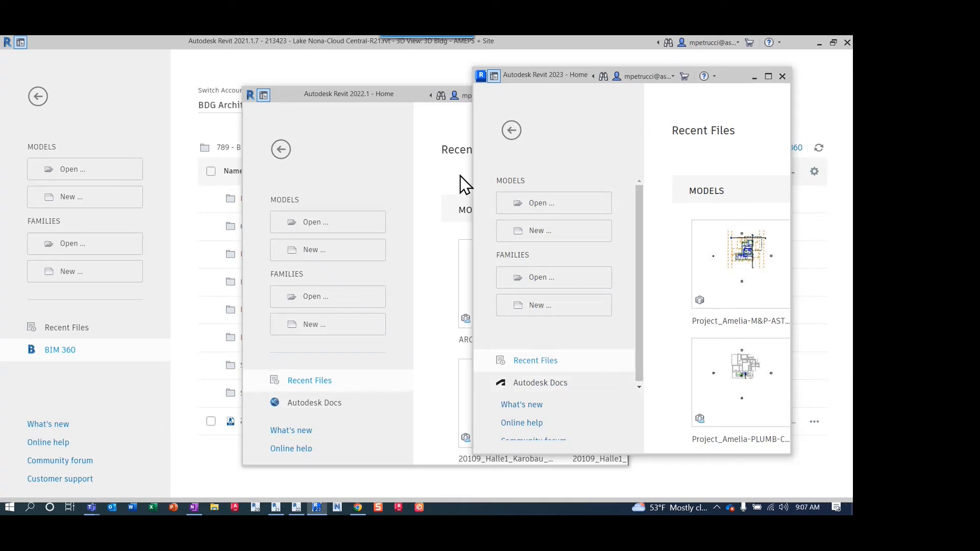
left_click(377, 73)
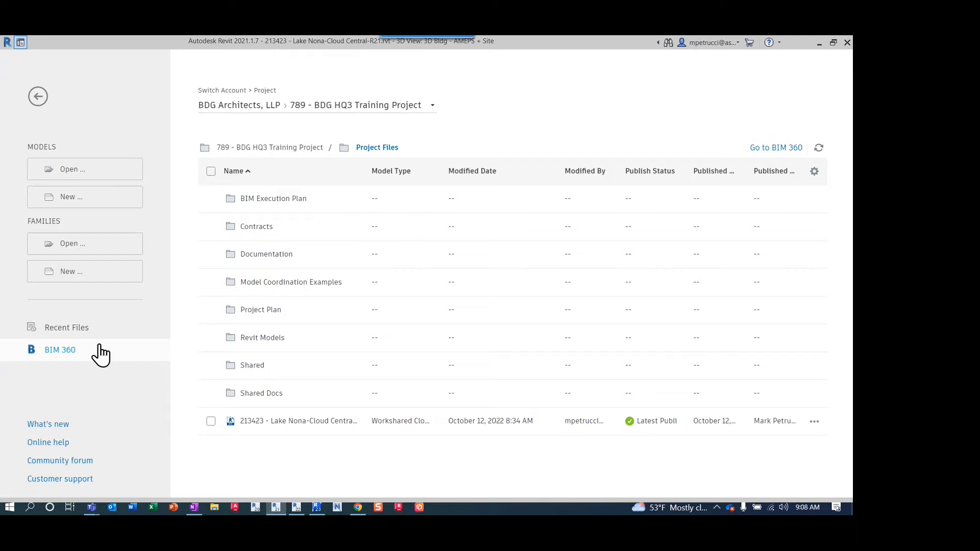
- Check the project switcher for BDG Architects, LLP, and view the 789 - BDG HQ3 Training Project's root and Project Files folders
left_click(366, 116)
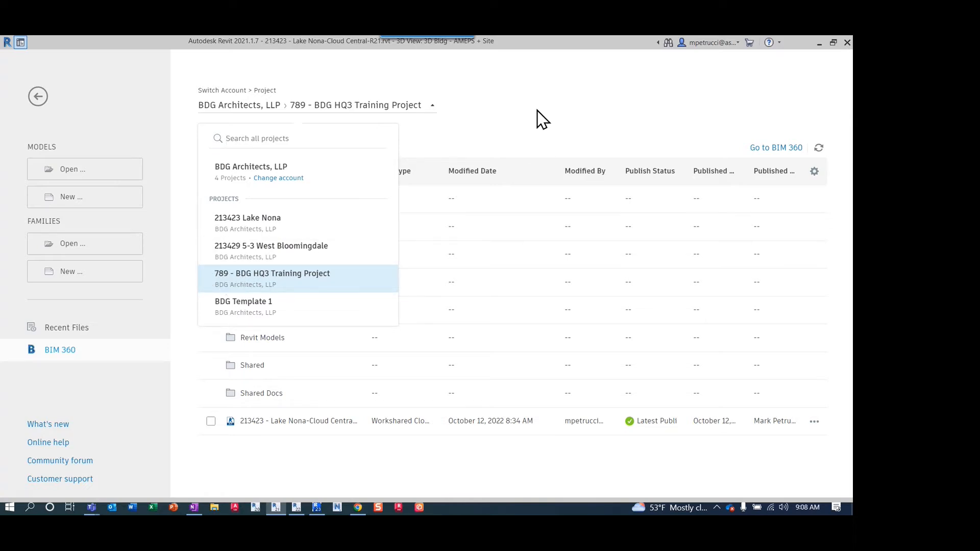
left_click(347, 117)
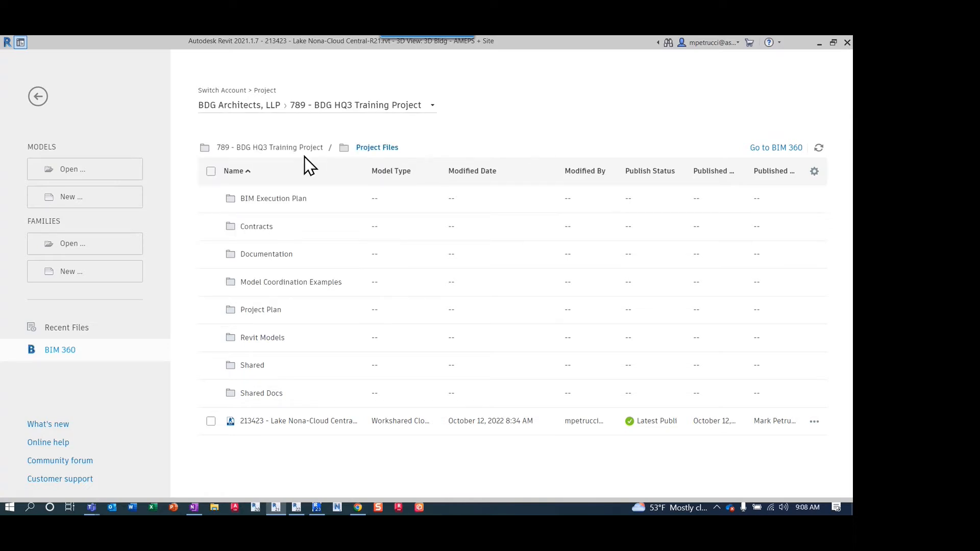
left_click(282, 148)
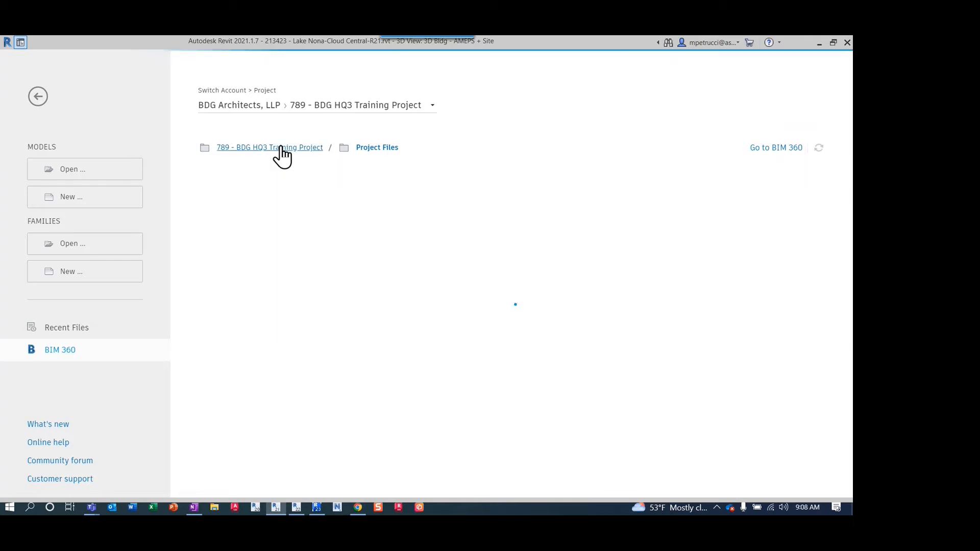
left_click(260, 199)
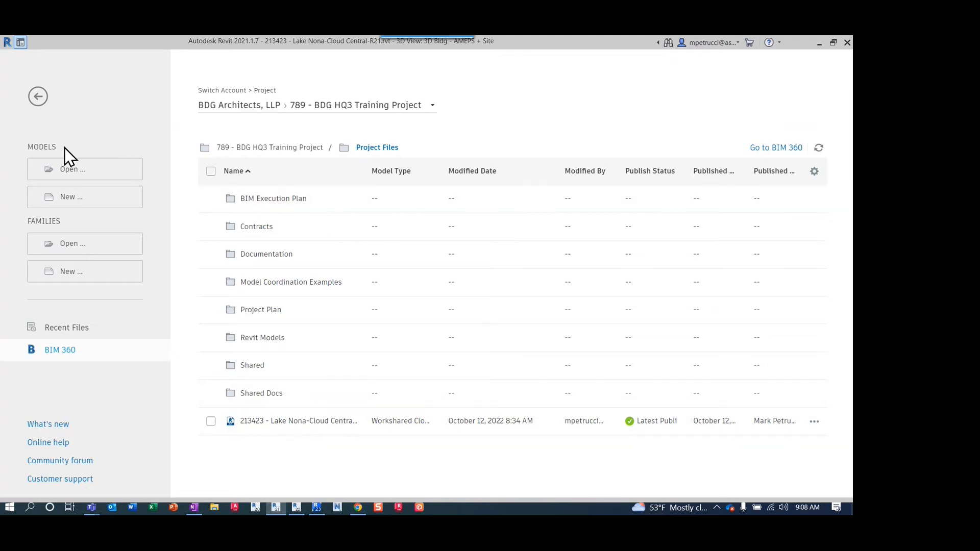
- Create a new project from the Imperial-Architectural Template
left_click(76, 199)
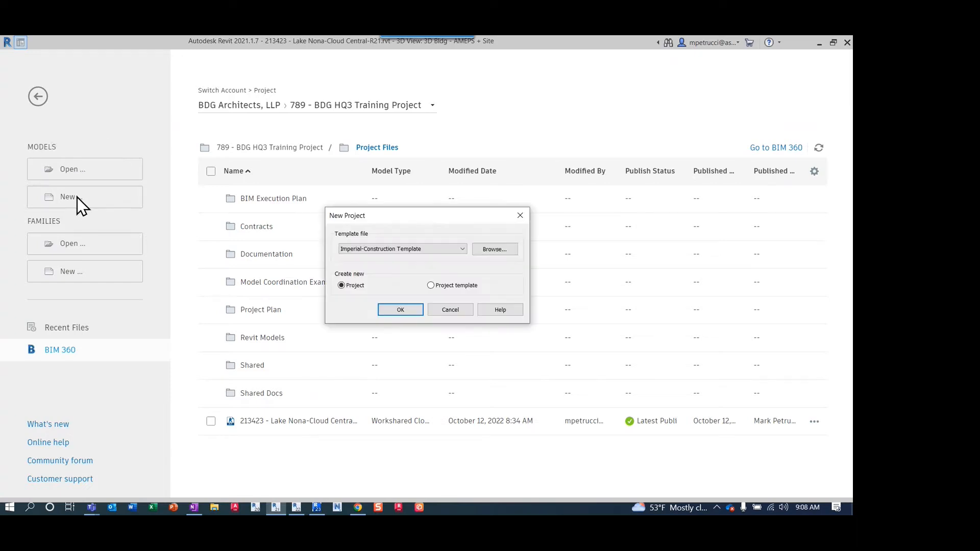
left_click(423, 248)
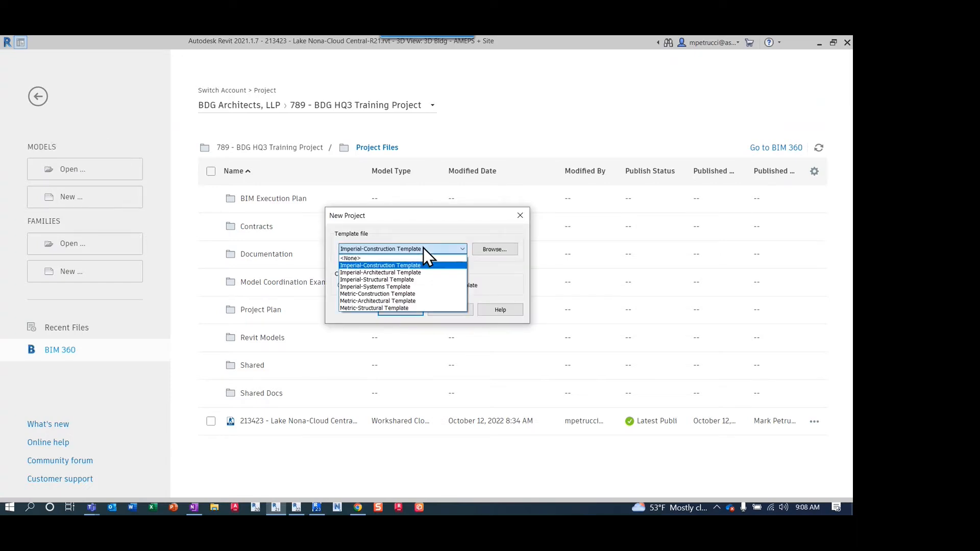
left_click(412, 272)
left_click(405, 310)
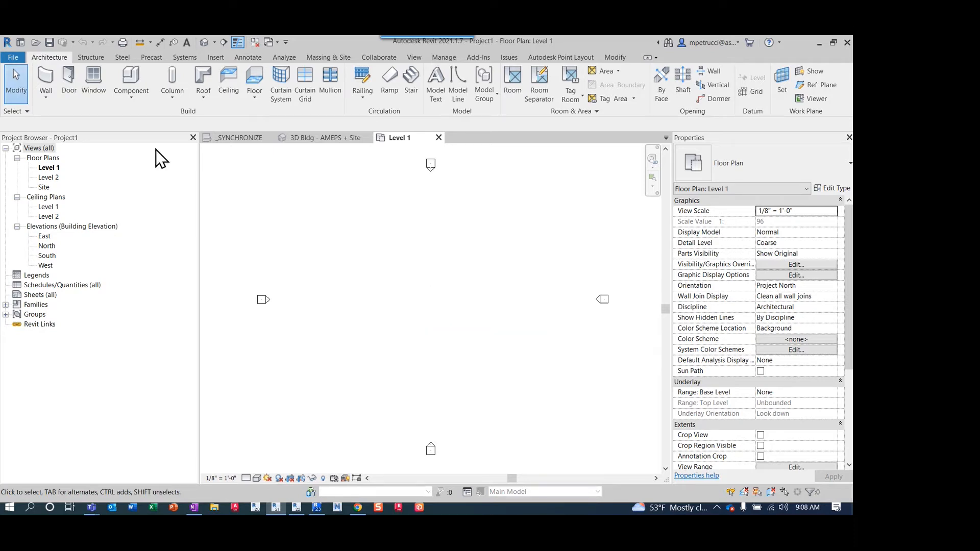
- Save the new model as a local project file named Training-MJP in the Documents folder
left_click(14, 57)
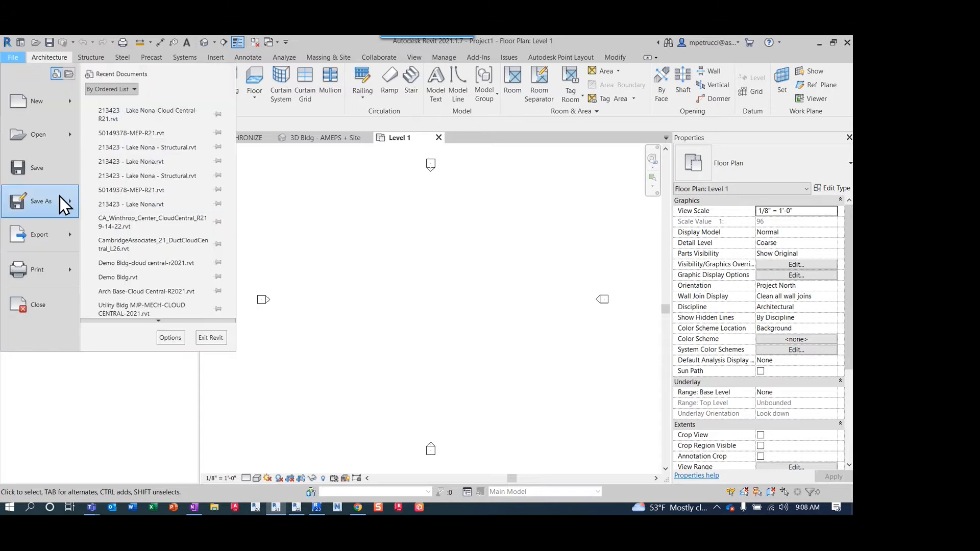
mouse_move(54, 201)
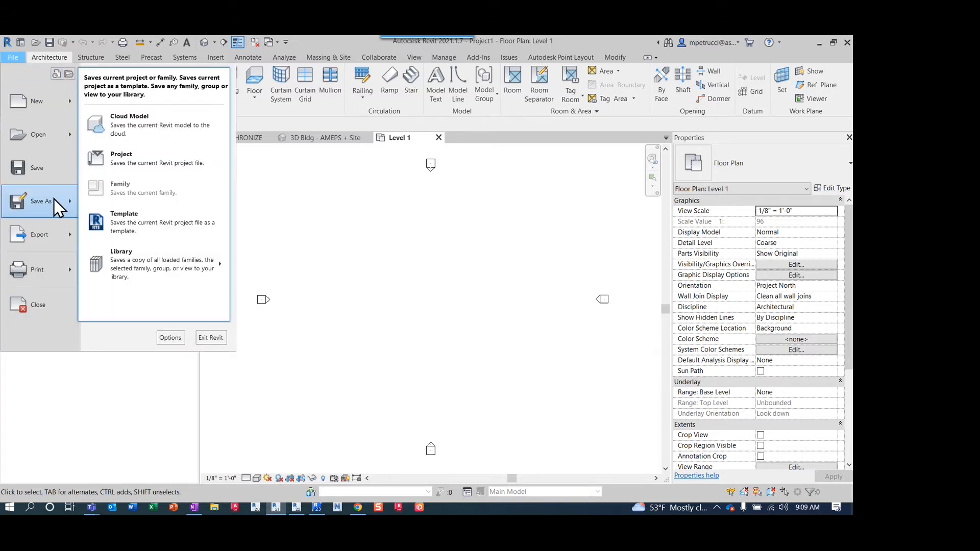
left_click(151, 159)
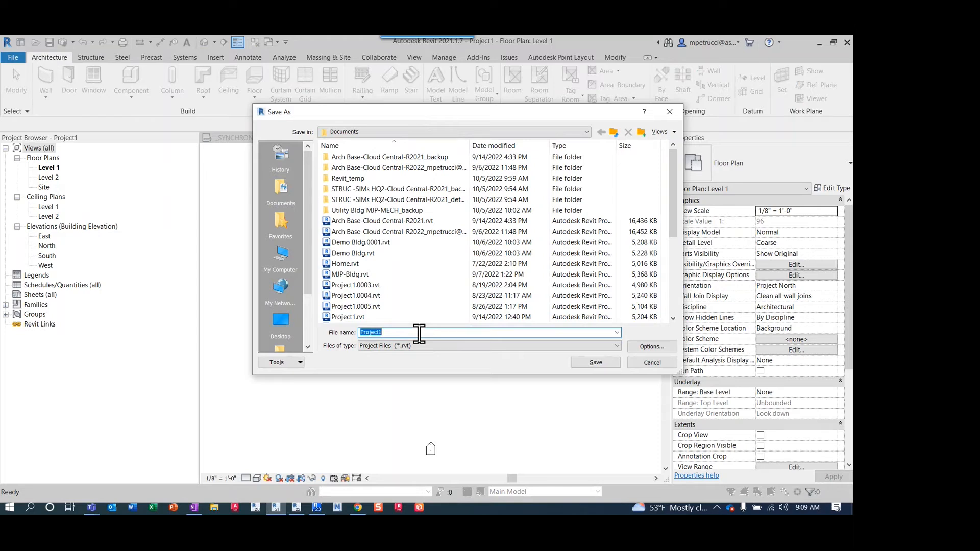
type("Training-MJP")
left_click(595, 362)
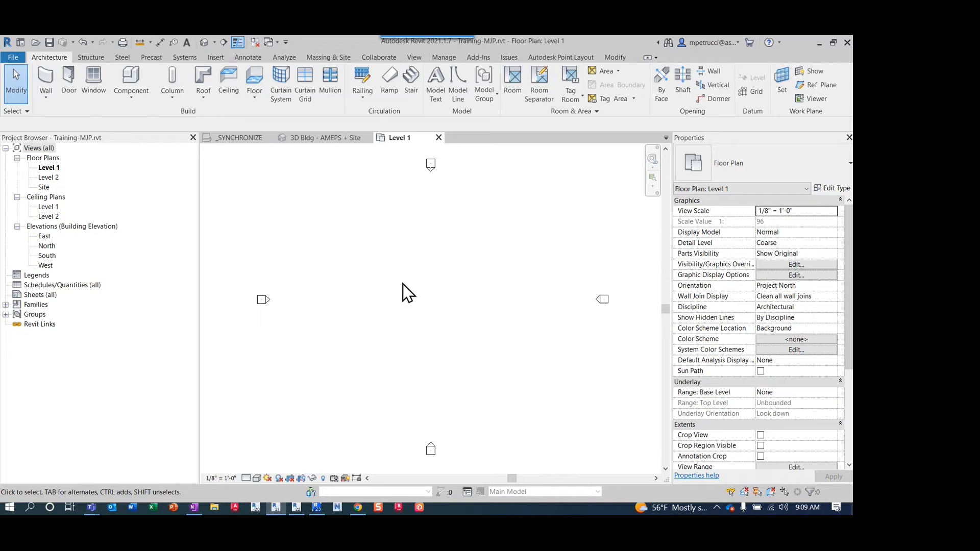
- Start collaboration in BIM 360 Document Management and name the cloud model Training-MJP-Cloud Central-R21.rvt
left_click(376, 58)
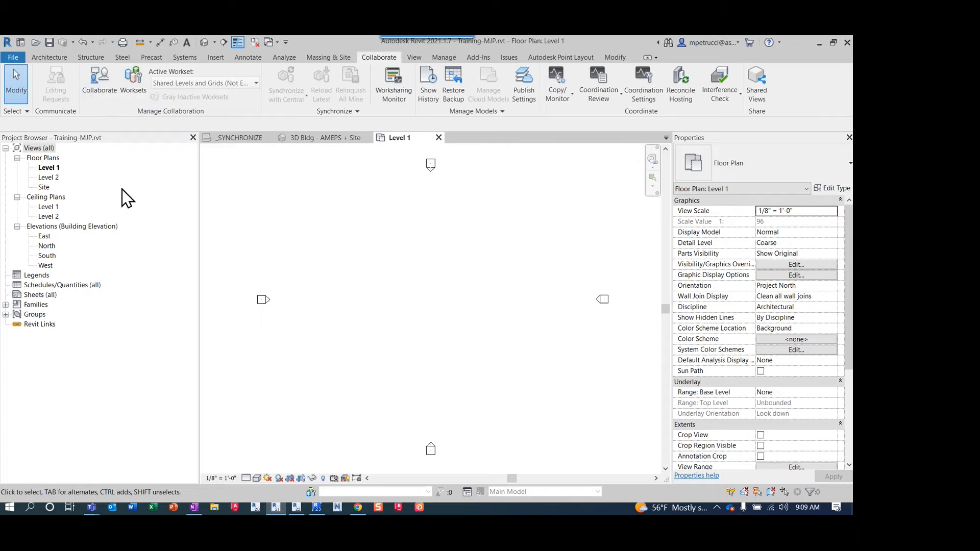
left_click(100, 84)
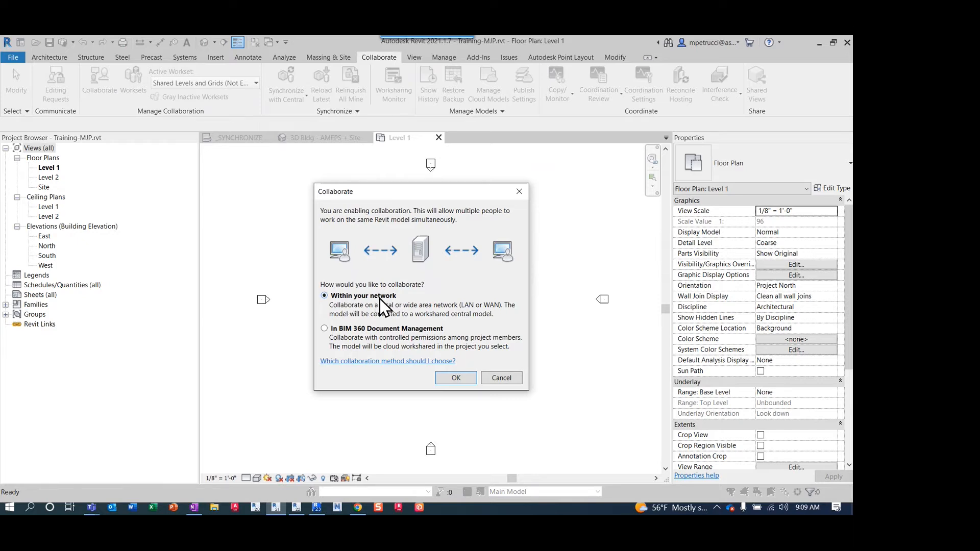
left_click(337, 329)
left_click(454, 378)
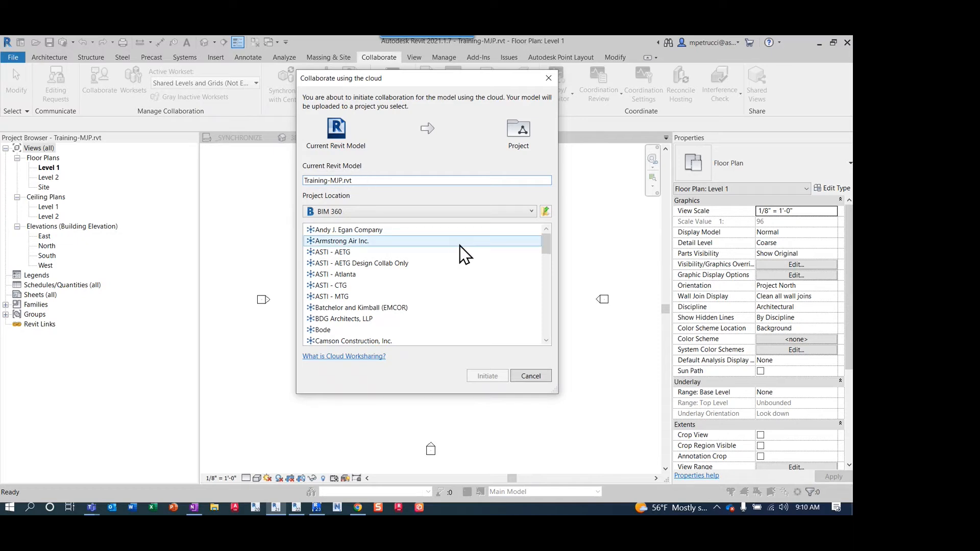
type("-Cloud Central-R21")
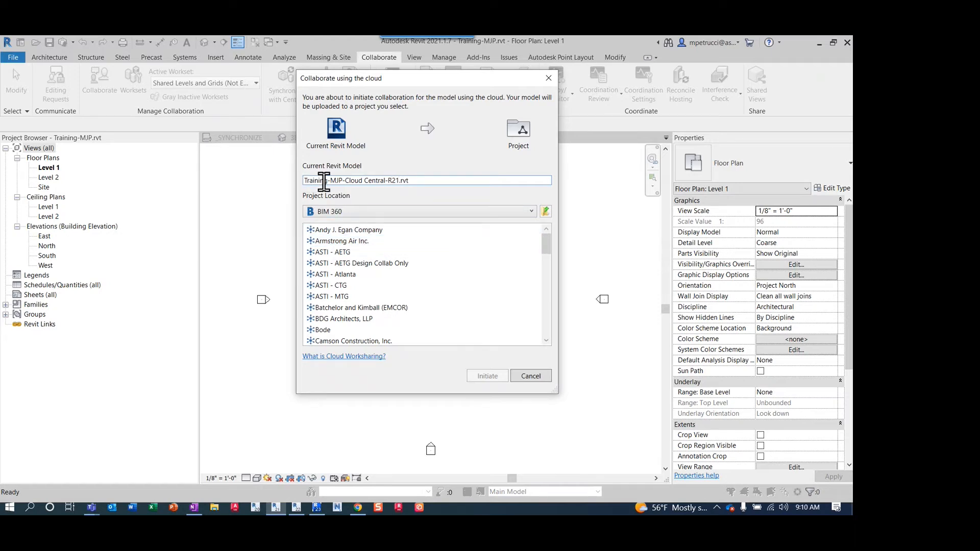
left_click_drag(345, 181, 461, 177)
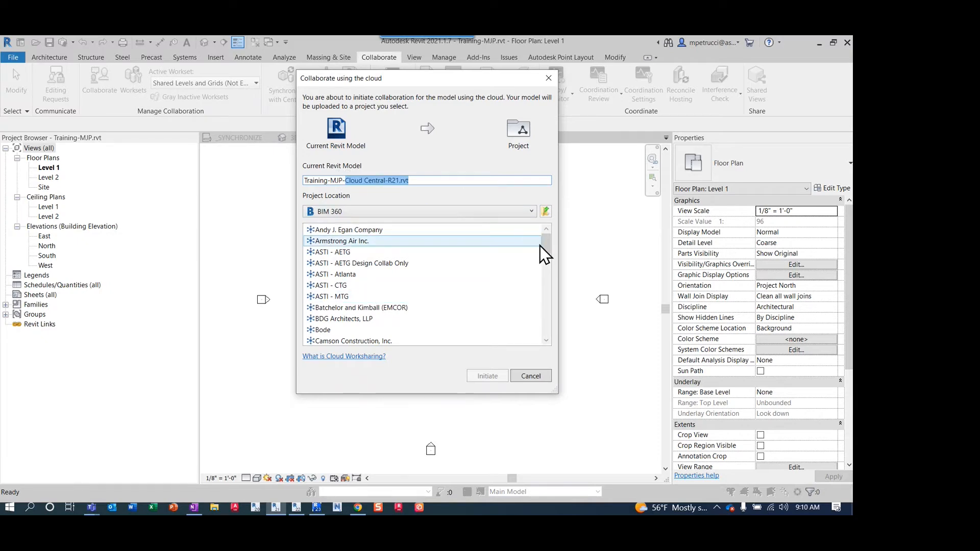
- Initiate the cloud model in BDG Architects, LLP's 789 - BDG HQ3 Training Project, under Project Files > Revit Models > ARCH
scroll(549, 255, "down", 1)
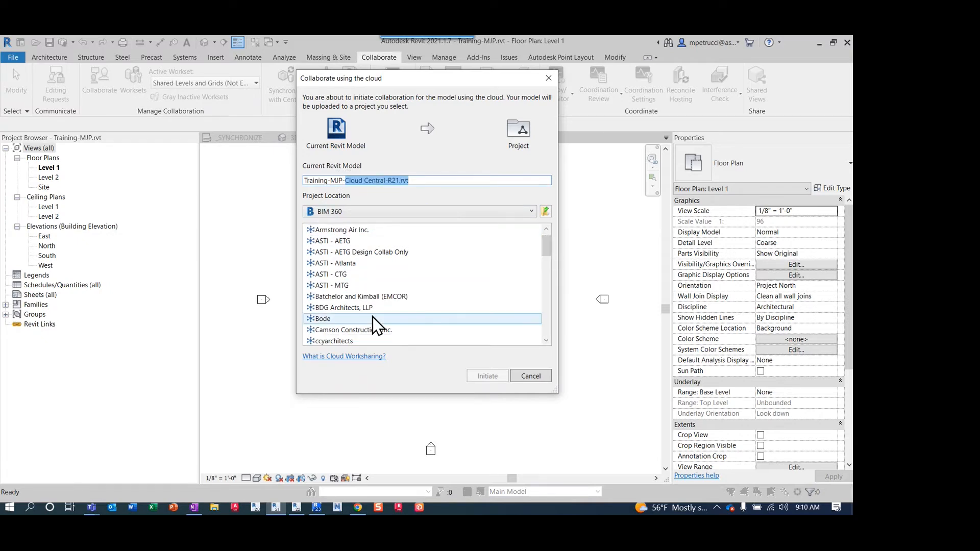
double_click(351, 309)
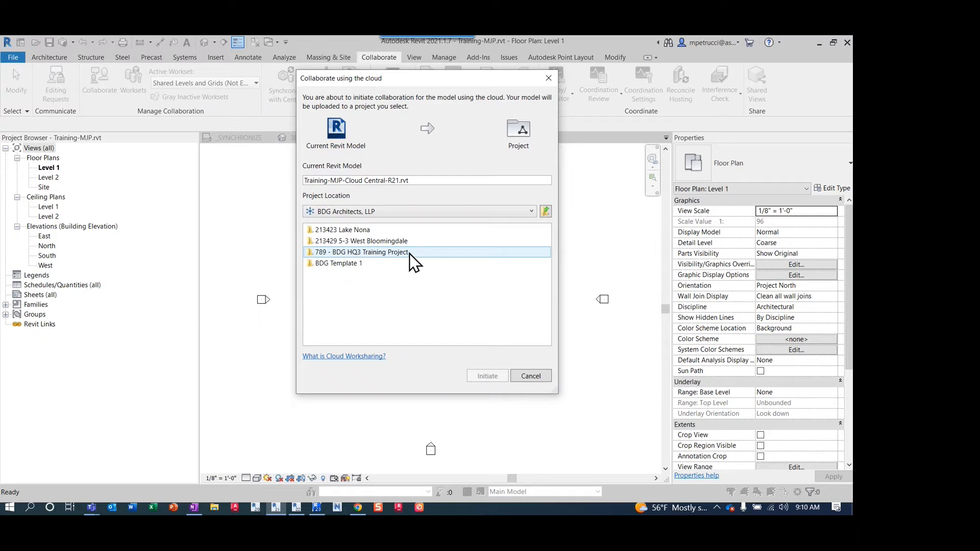
double_click(391, 257)
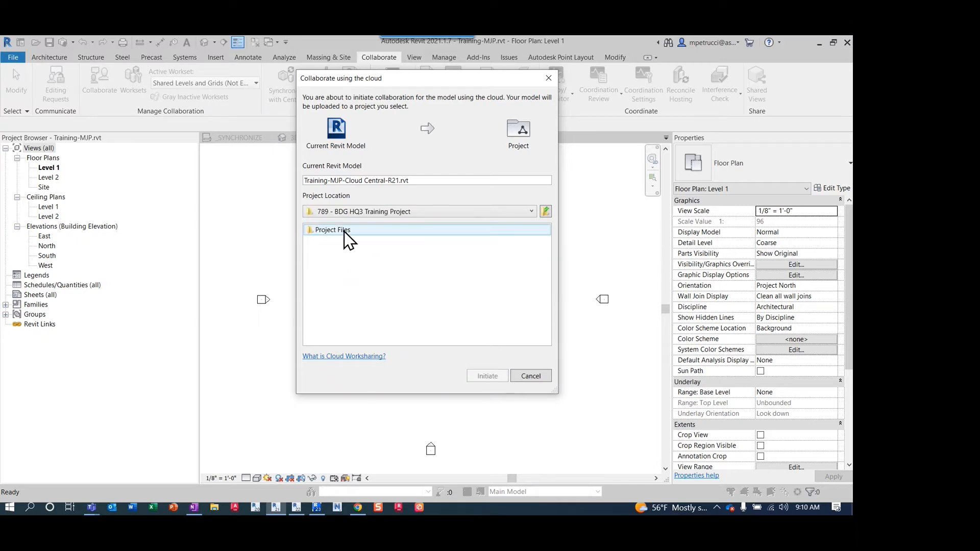
double_click(344, 231)
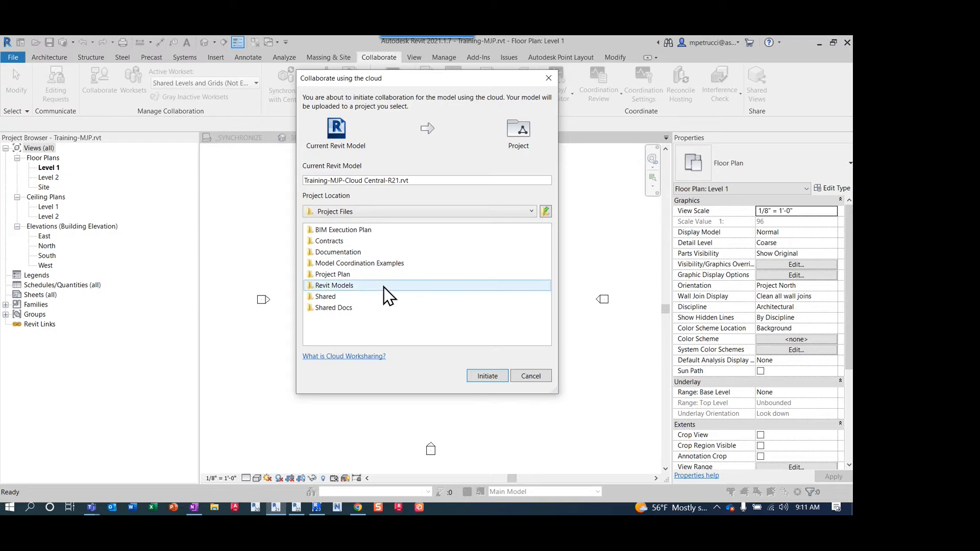
double_click(334, 285)
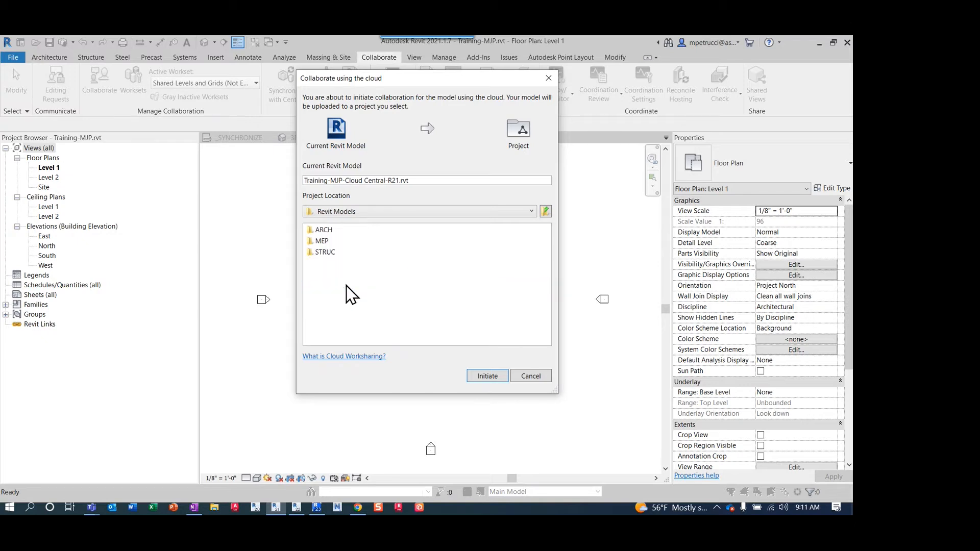
double_click(329, 231)
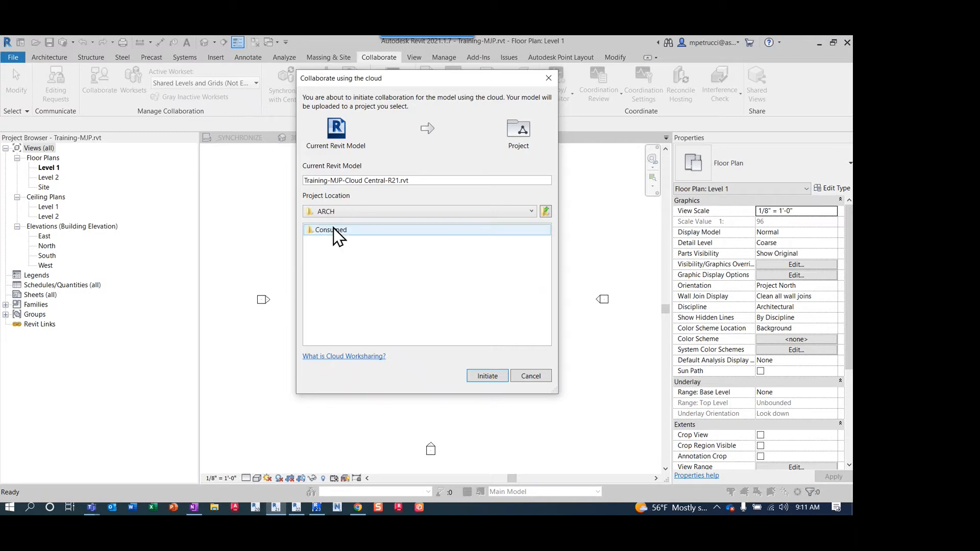
left_click_drag(306, 181, 408, 181)
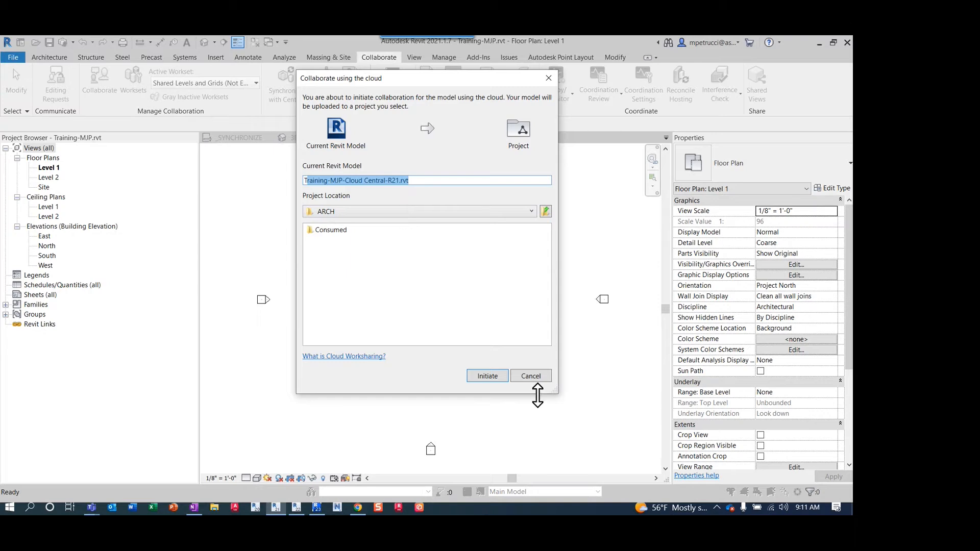
left_click(488, 376)
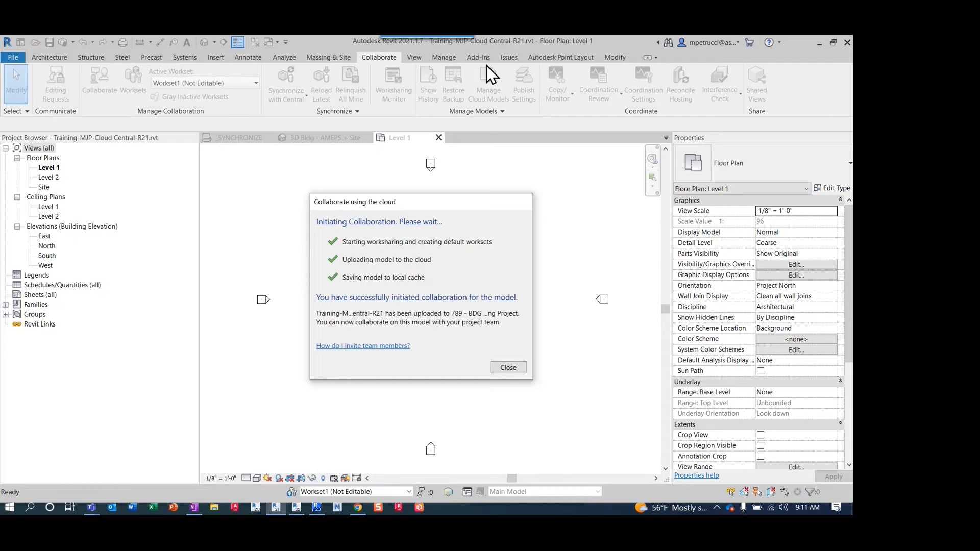
left_click(508, 368)
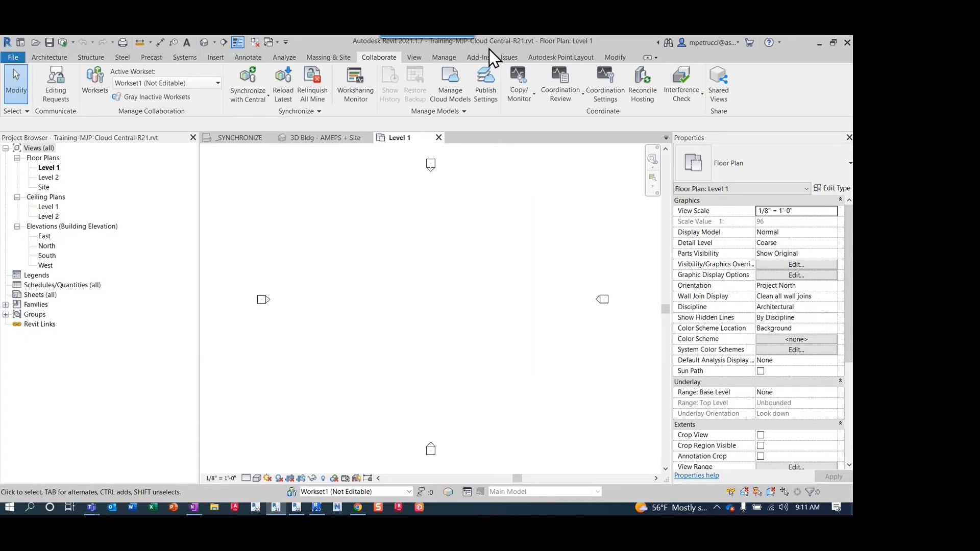
- Examine which Save As options are available for the cloud workshared model
left_click(13, 57)
left_click(404, 277)
left_click(15, 58)
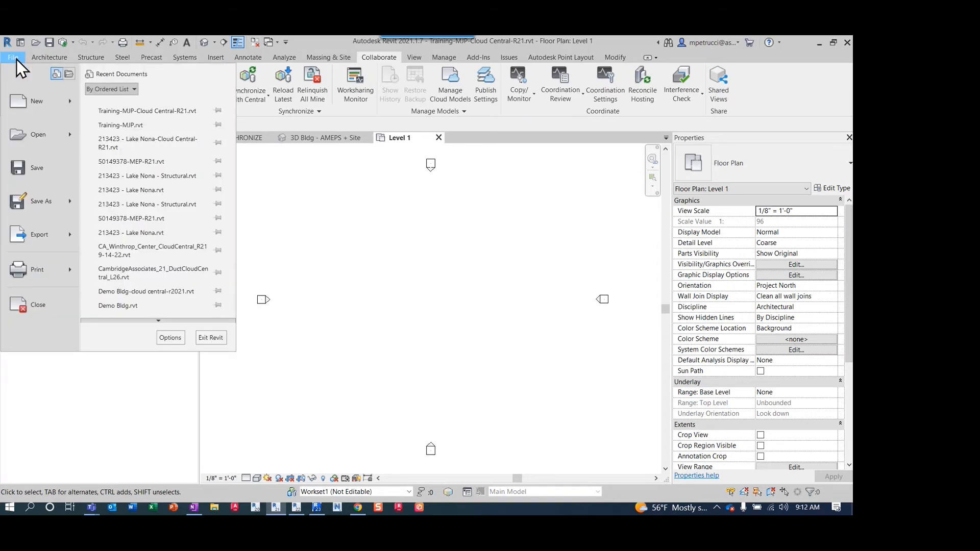
mouse_move(40, 199)
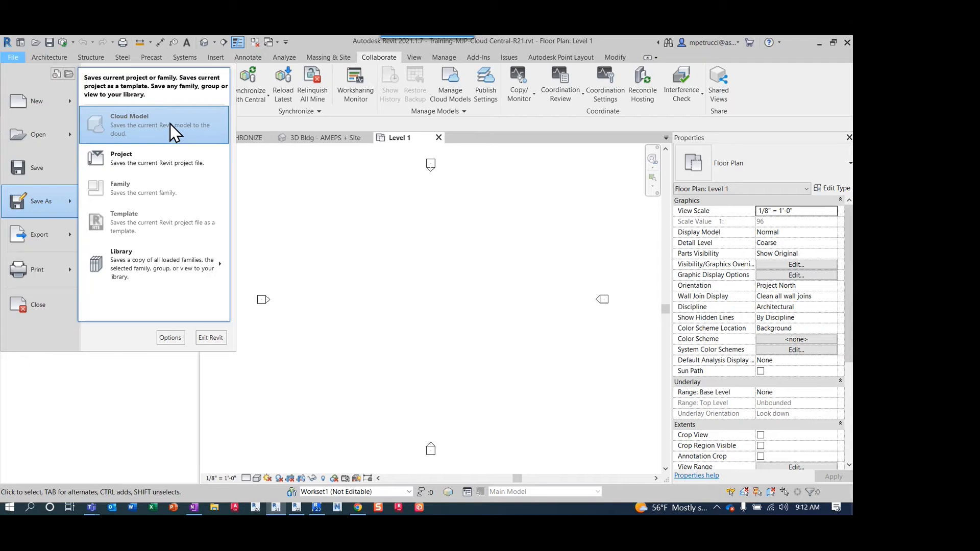
left_click(369, 243)
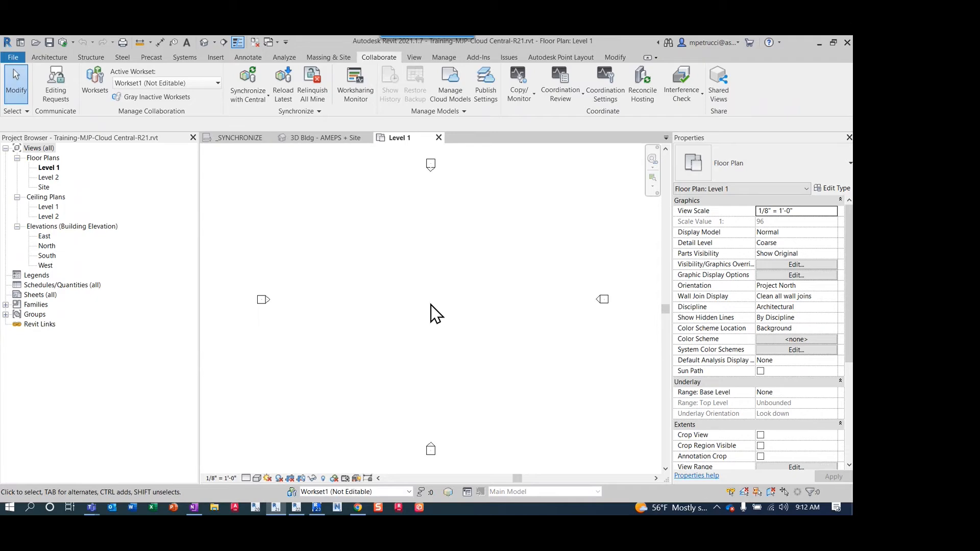
- Switch to Autodesk Docs in Chrome and inspect the ARCH folder under Revit Models for the uploaded model
key("alt+Tab")
key("alt+Tab")
key("alt+Tab")
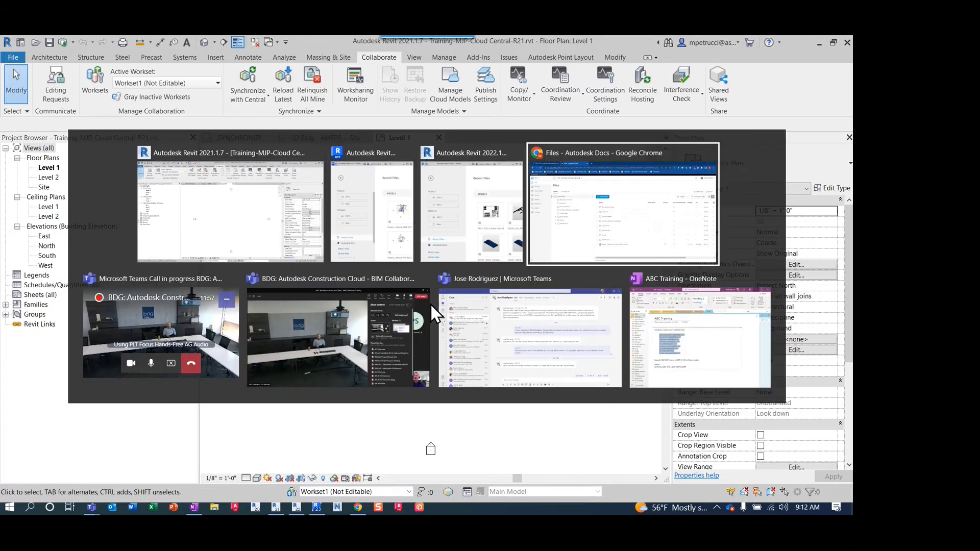
left_click(345, 352)
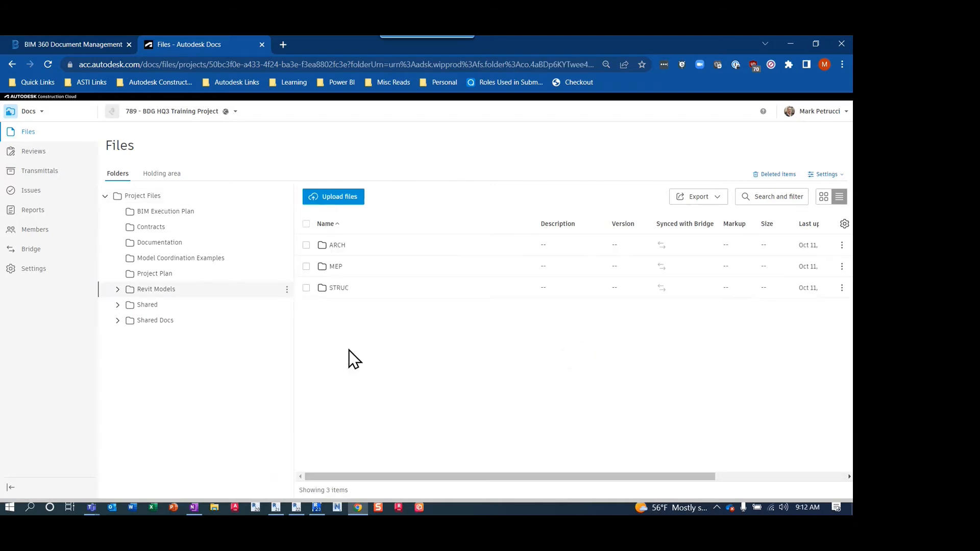
left_click(337, 246)
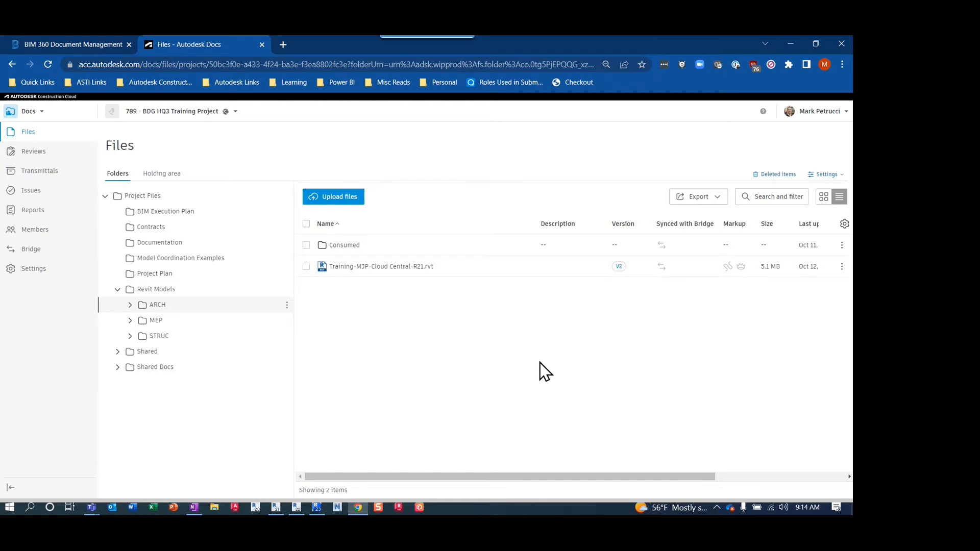
- Return to Revit and draw a rectangle of Generic - 8" walls near the middle of the Level 1 floor plan
left_click(792, 42)
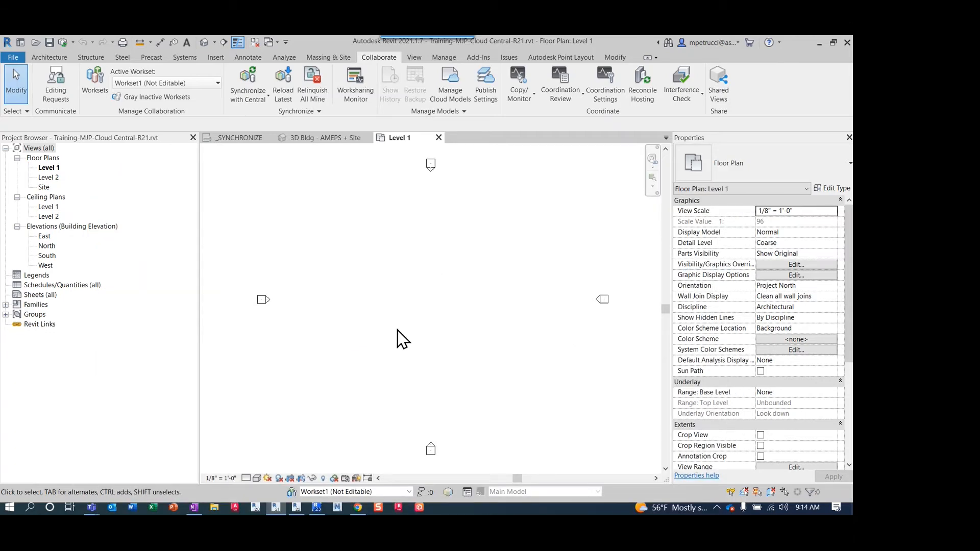
left_click(65, 57)
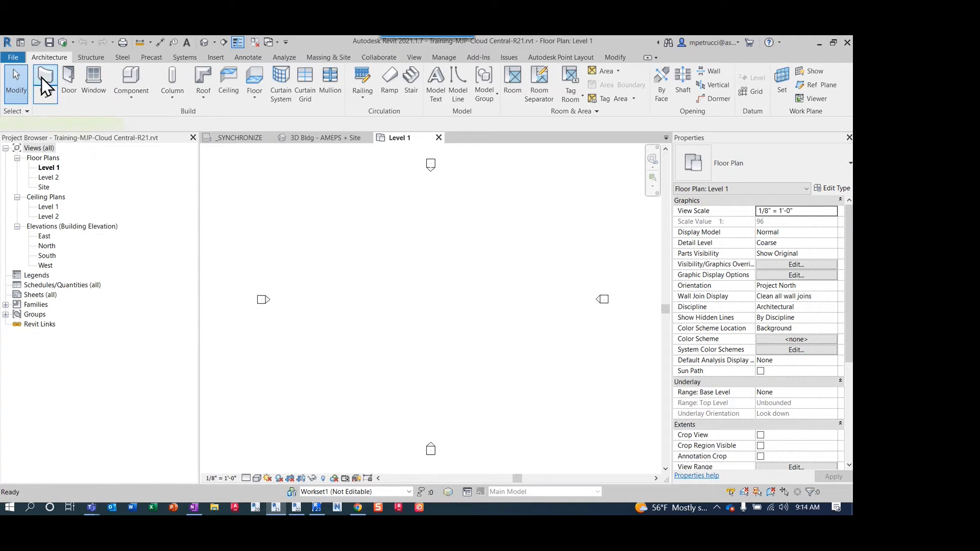
left_click(41, 78)
left_click(457, 73)
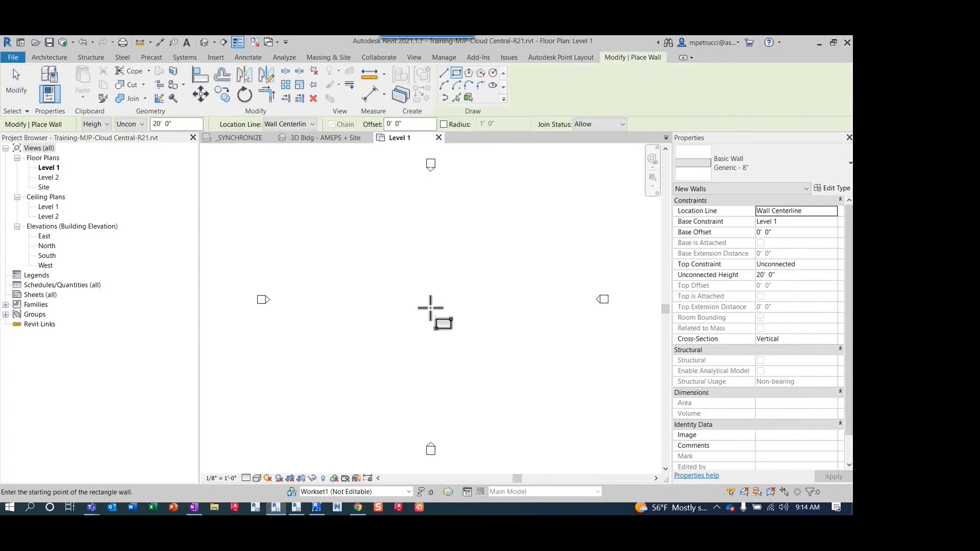
left_click(400, 308)
left_click(451, 277)
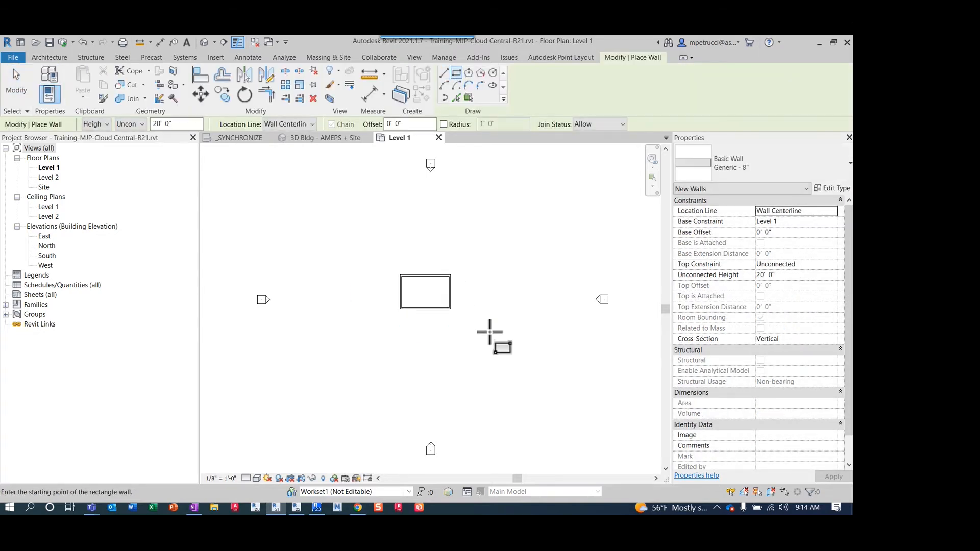
- End wall placement and select the rectangle's upper and right walls in turn to check their dimensions
key("Escape")
key("Escape")
scroll(431, 293, "up", 3)
left_click(449, 242)
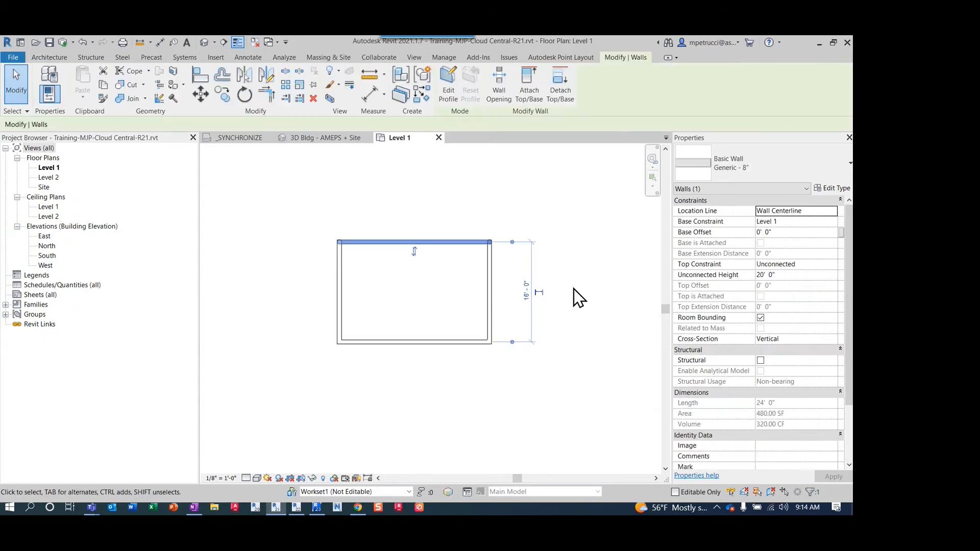
left_click(488, 307)
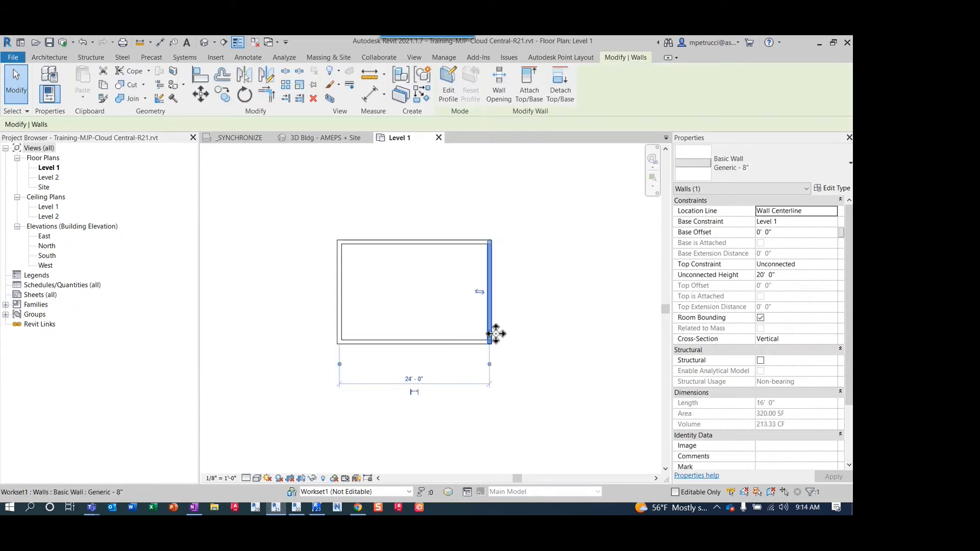
left_click(558, 354)
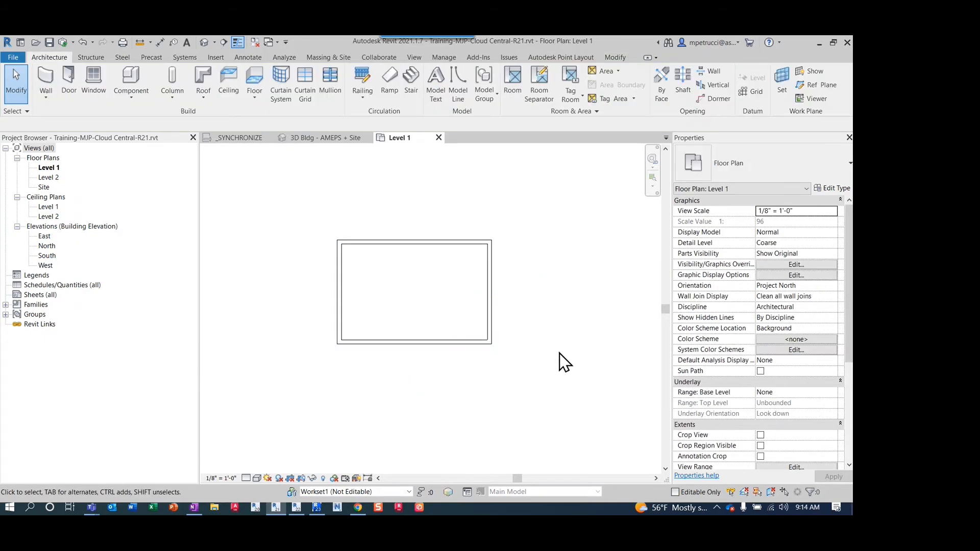
- Place a Single-Flush 36" x 84" door in the lower wall, 3'-0" from the left wall, swinging into the room
left_click(46, 81)
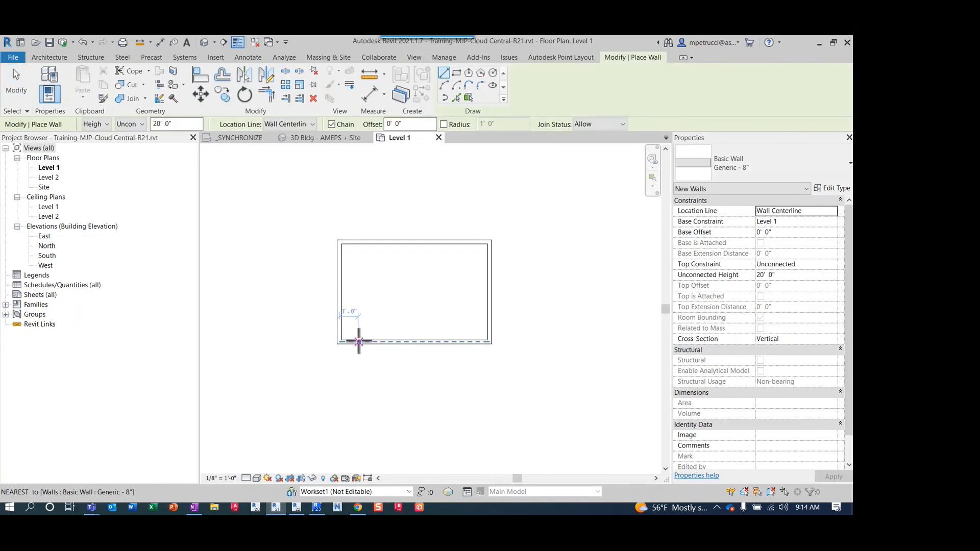
left_click(56, 58)
left_click(75, 97)
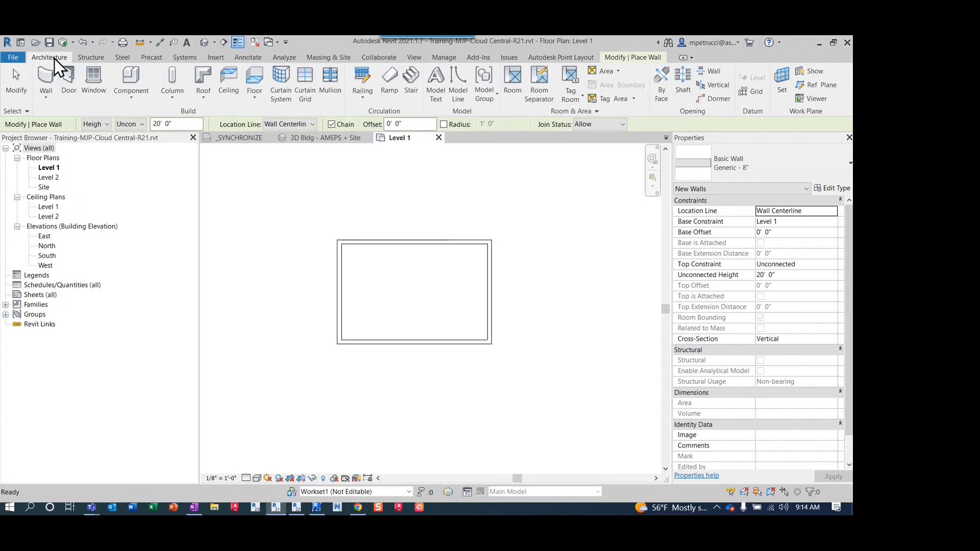
left_click(68, 81)
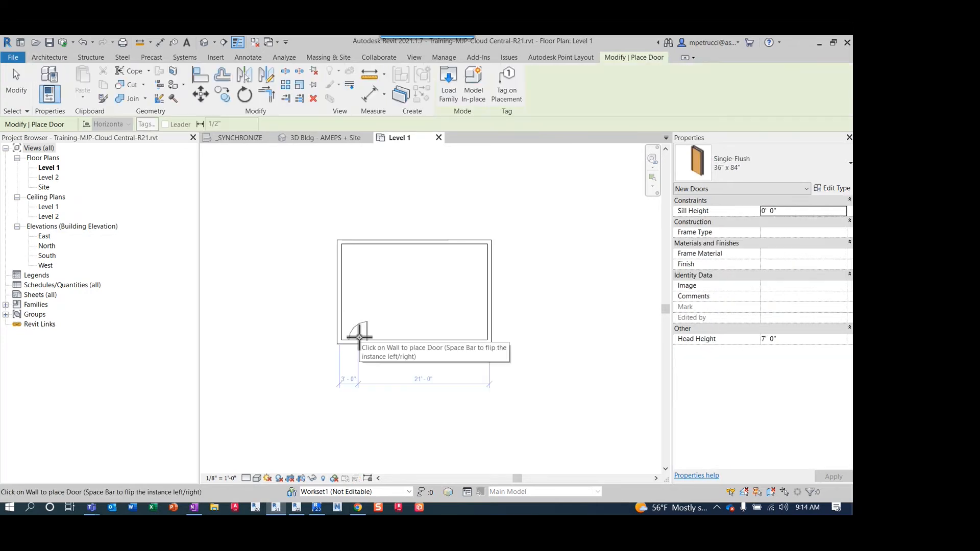
left_click(359, 337)
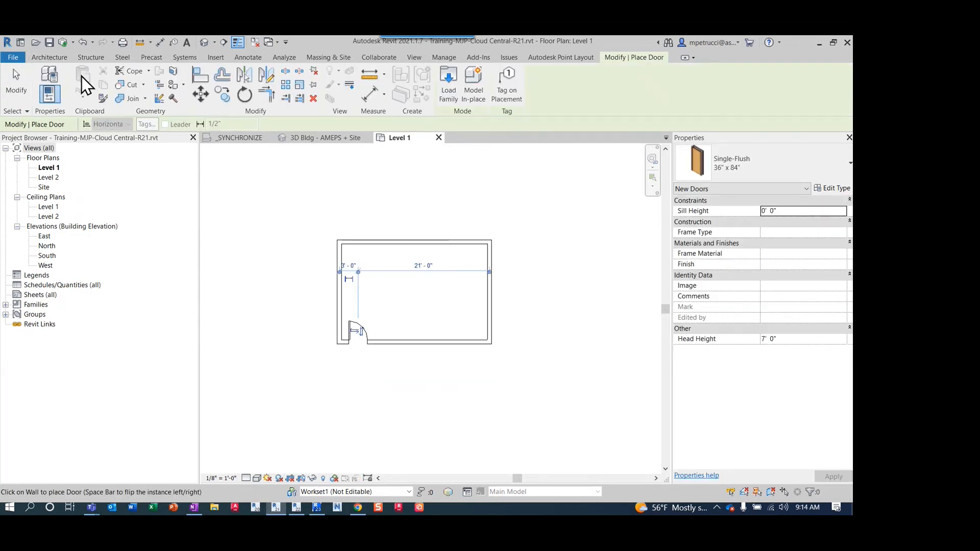
- Place a Fixed 36" x 48" window in the lower wall, 4'-6" to the right of the door, and end placement
left_click(60, 56)
left_click(91, 75)
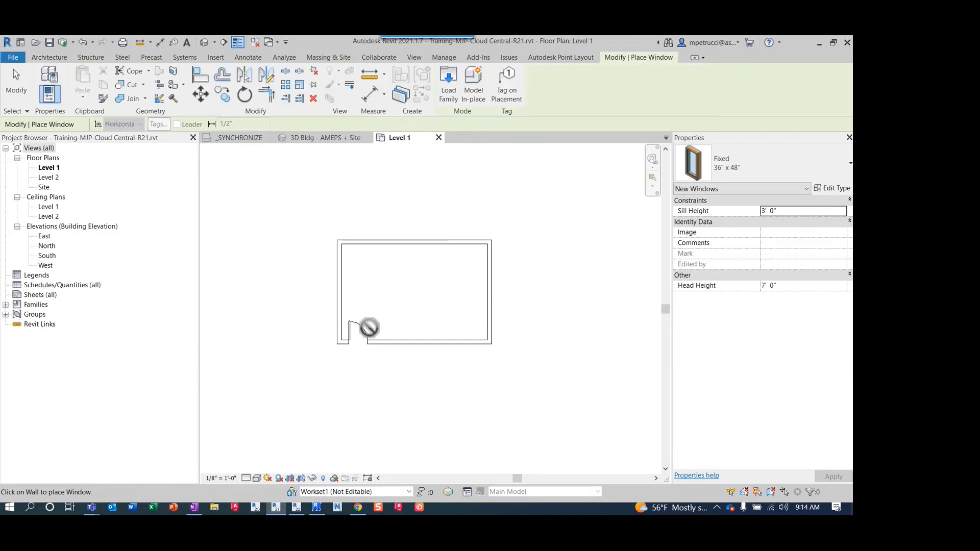
left_click(385, 342)
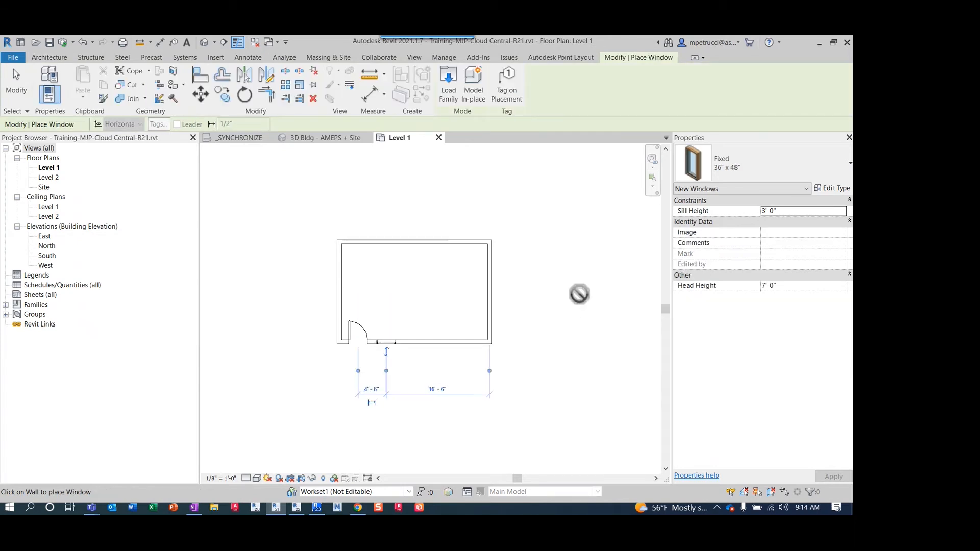
key("Escape")
key("Escape")
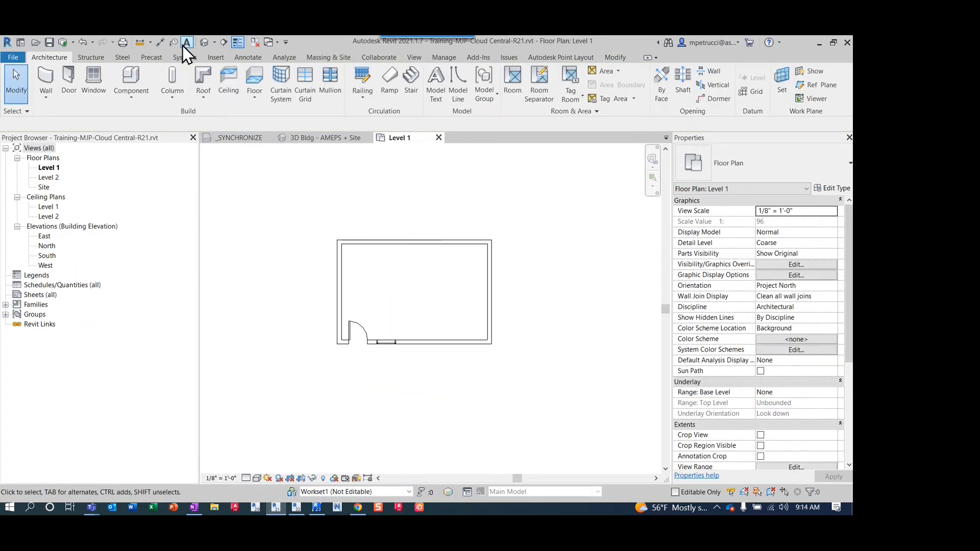
- Open the default 3D view and view the walled building in it
left_click(204, 41)
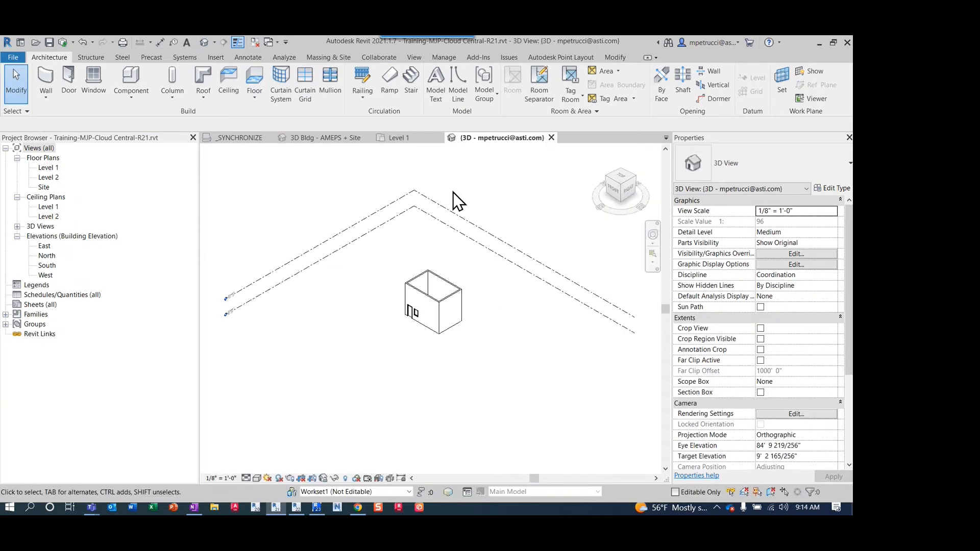
scroll(474, 347, "up", 3)
scroll(446, 339, "down", 4)
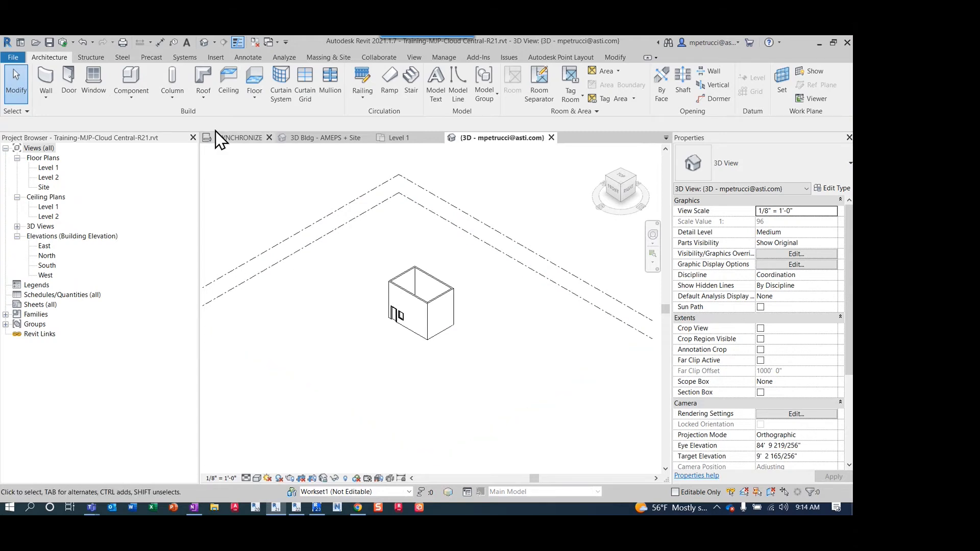
- Check the central model location in the synchronize settings, then synchronize with central using the comment "Added walls and doors"
left_click(74, 43)
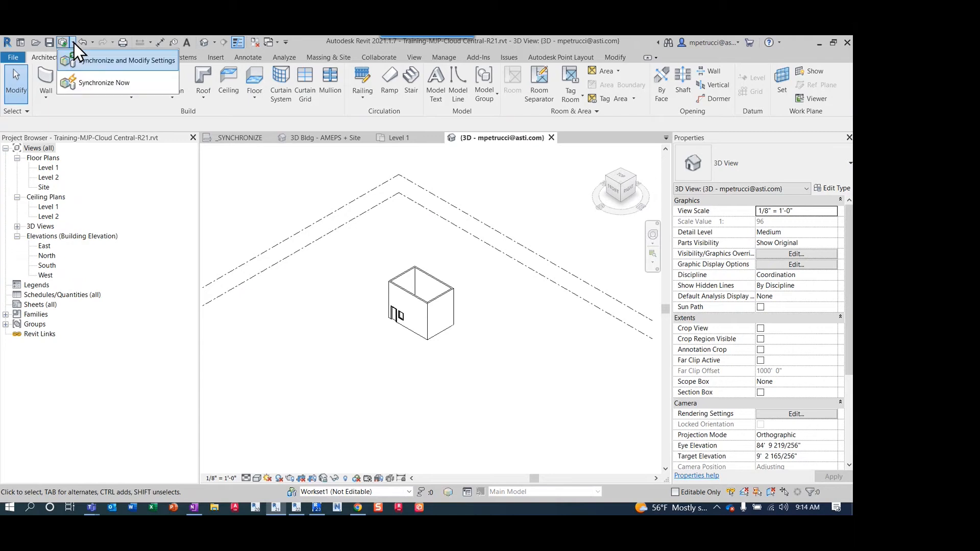
left_click(133, 62)
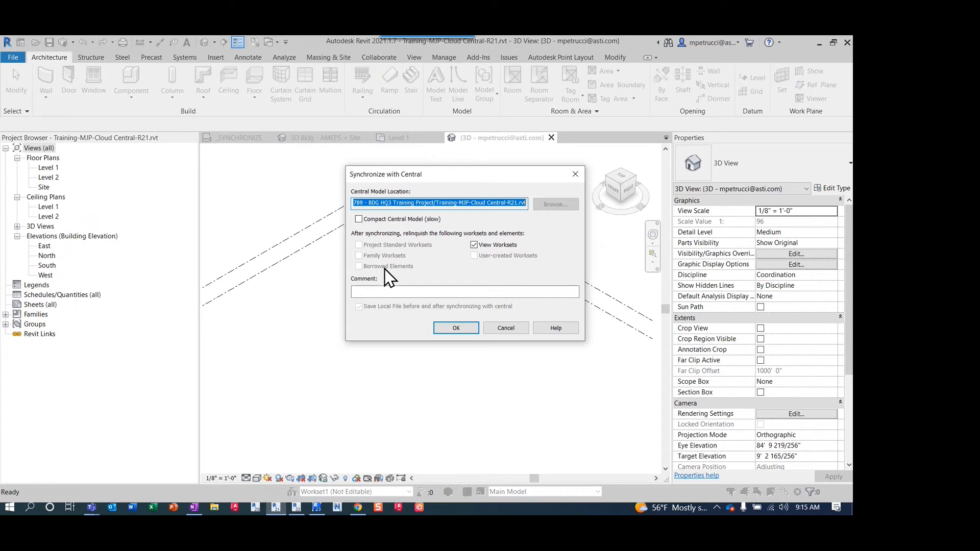
left_click_drag(434, 202, 352, 202)
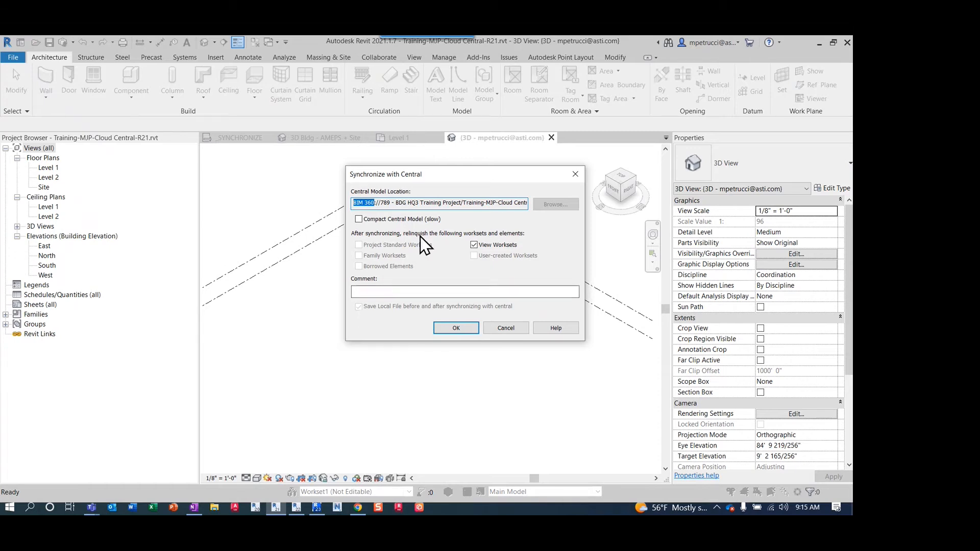
left_click(425, 290)
type("Added walls and doors")
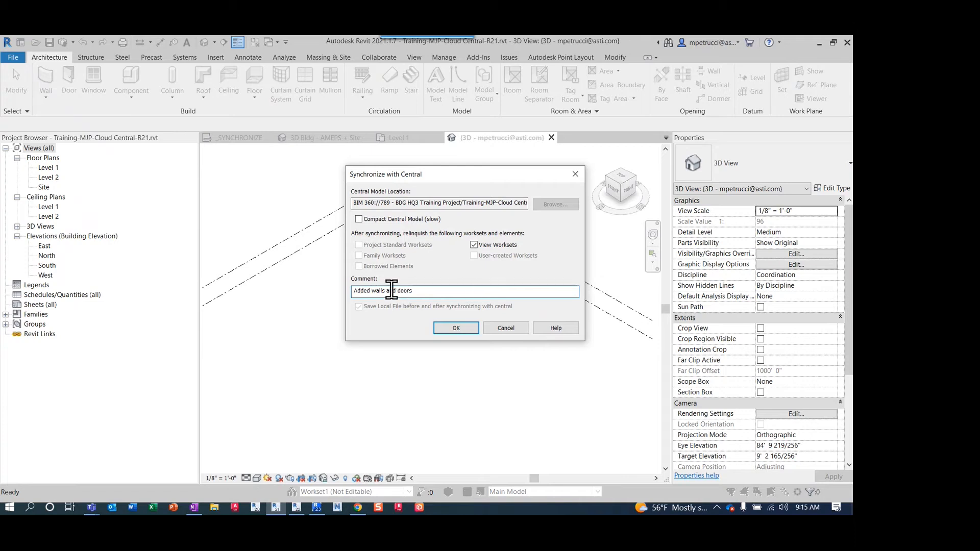
left_click(455, 328)
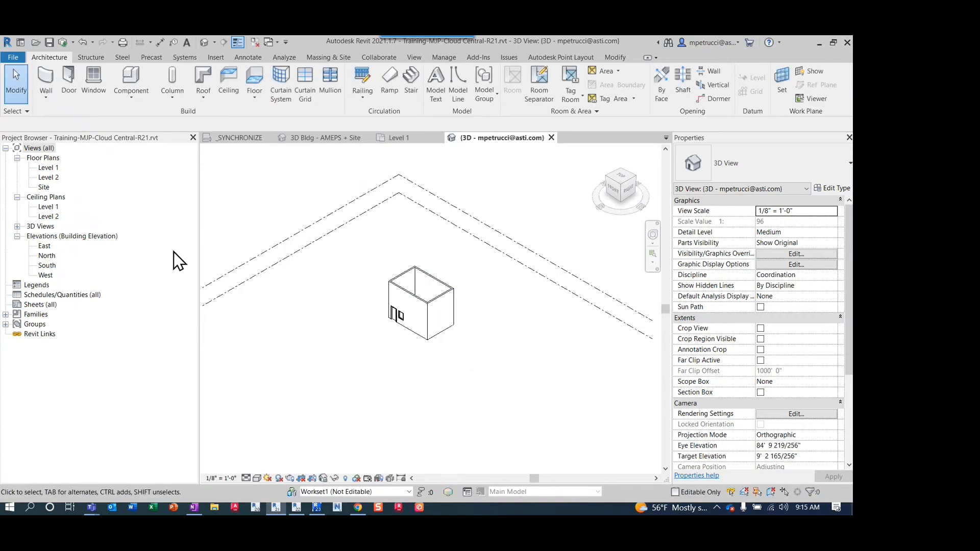
- Rename the default 3D view as 3D Bldg
left_click(17, 226)
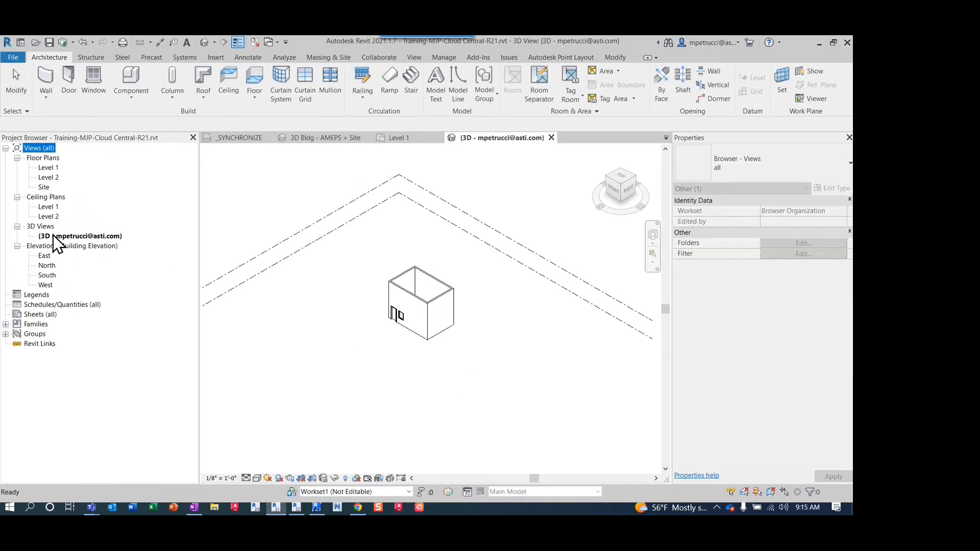
left_click(79, 236)
right_click(79, 236)
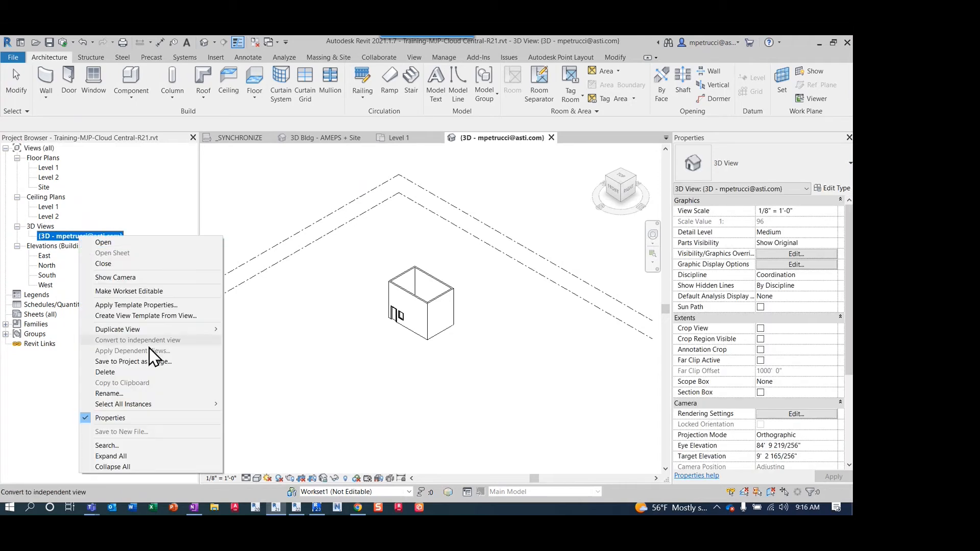
left_click(149, 393)
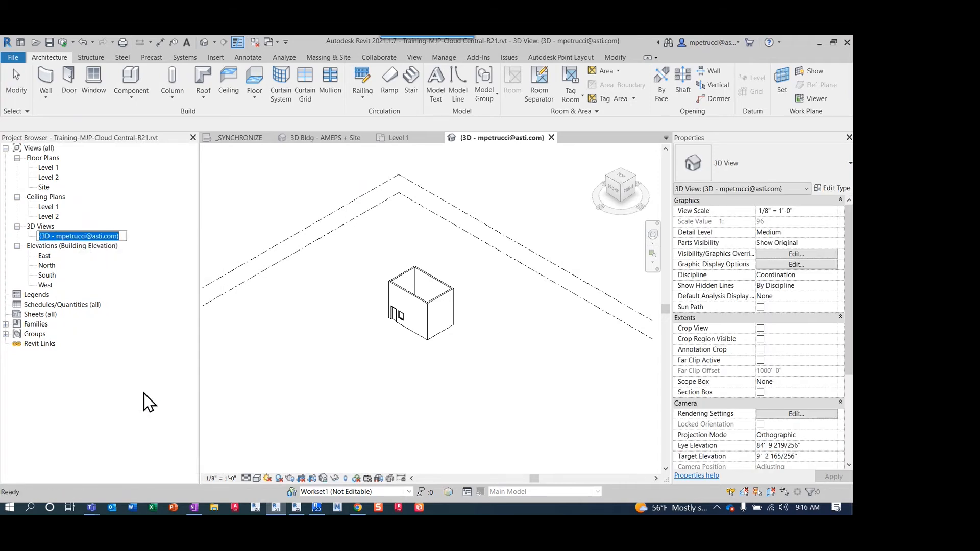
type("3D Bldg")
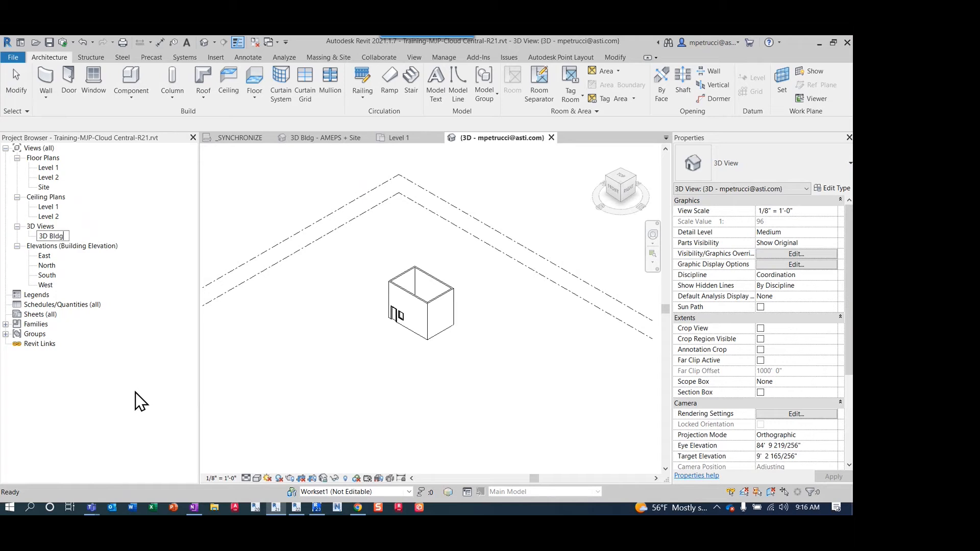
key("Return")
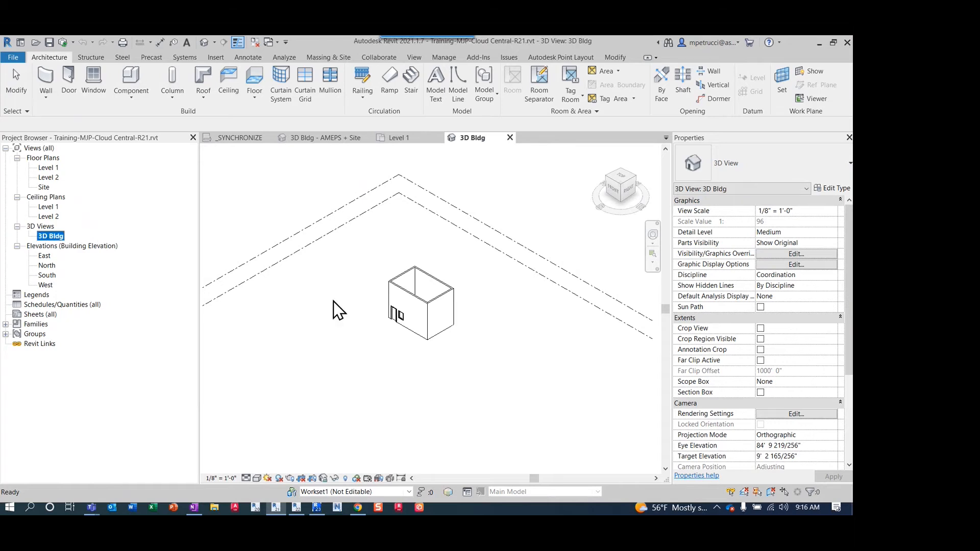
- Duplicate the 3D Bldg view and rename the copy as 3D Closet
right_click(58, 237)
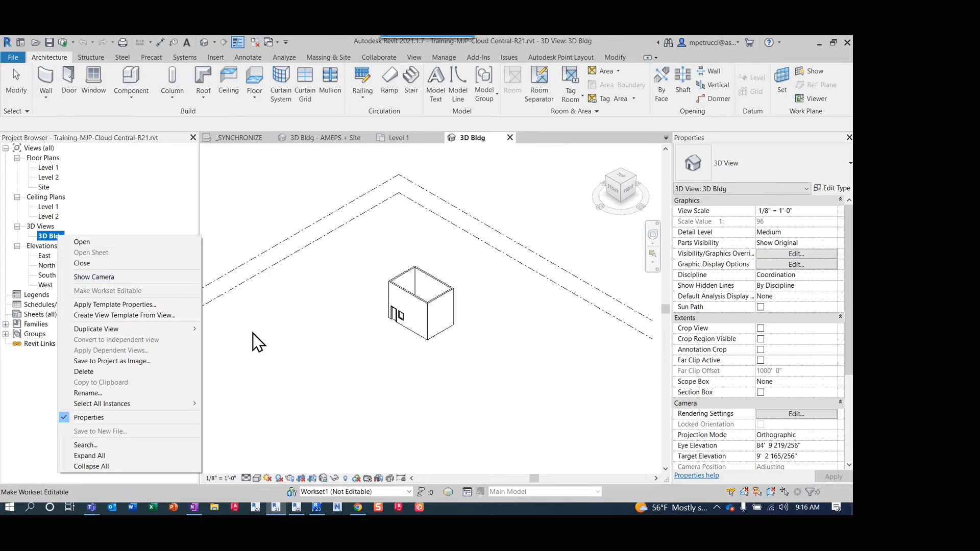
mouse_move(138, 328)
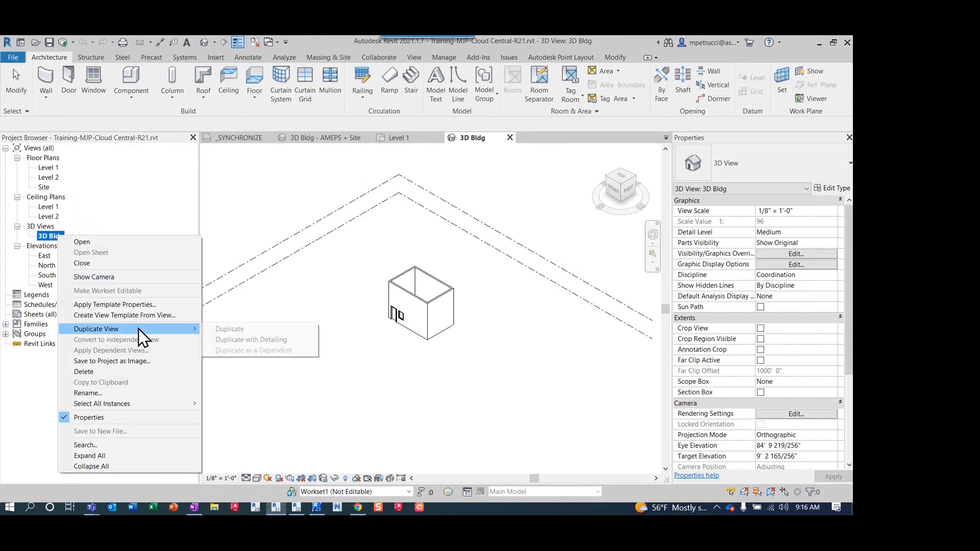
left_click(220, 328)
left_click(66, 245)
right_click(65, 246)
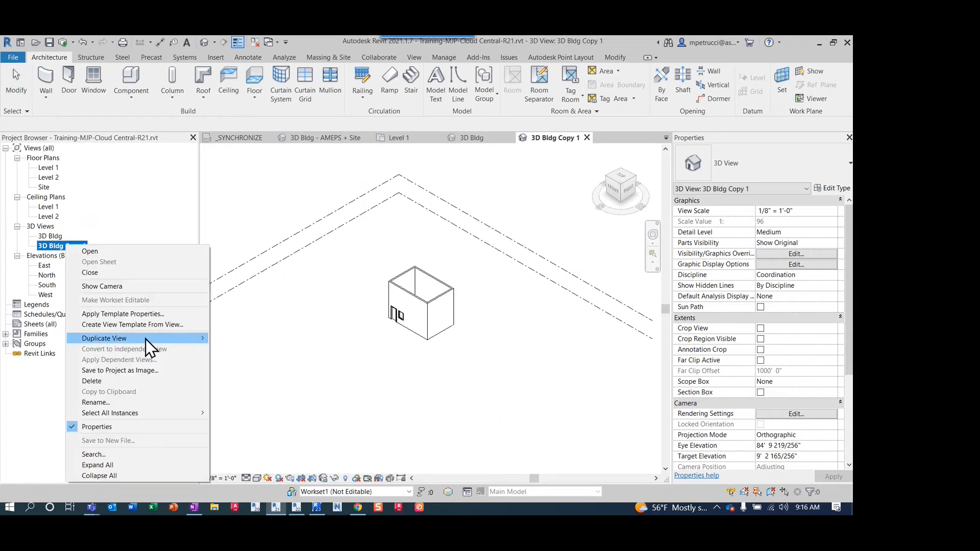
left_click(123, 402)
left_click(51, 246)
key("ctrl+a")
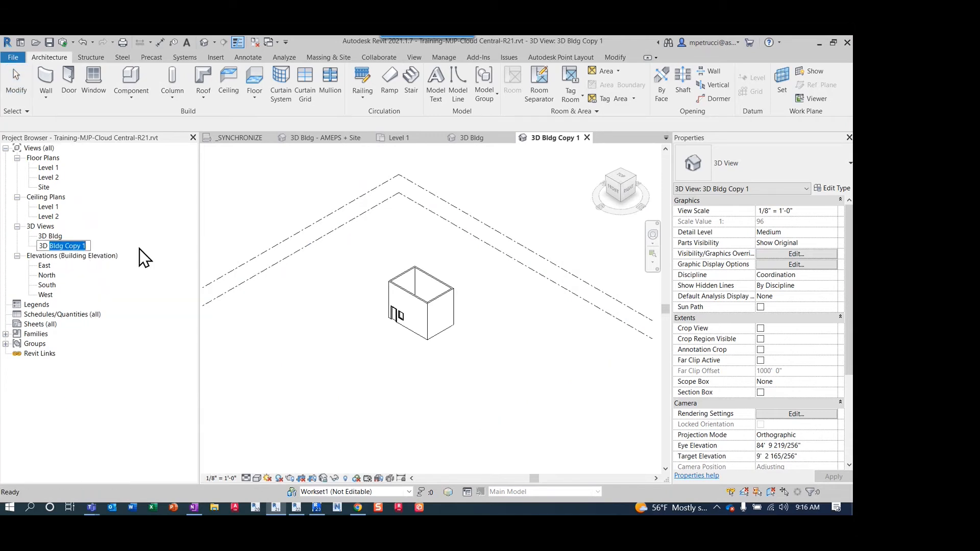
type("3D Closet")
key("Return")
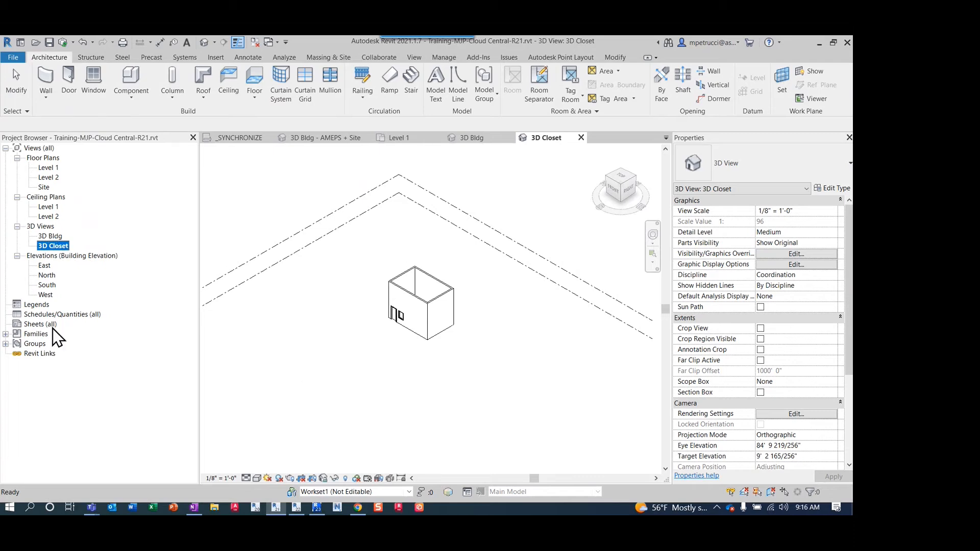
- Create two new sheets, A101 and A102, with the E1 30 x 42 Horizontal titleblock
left_click(39, 325)
right_click(39, 325)
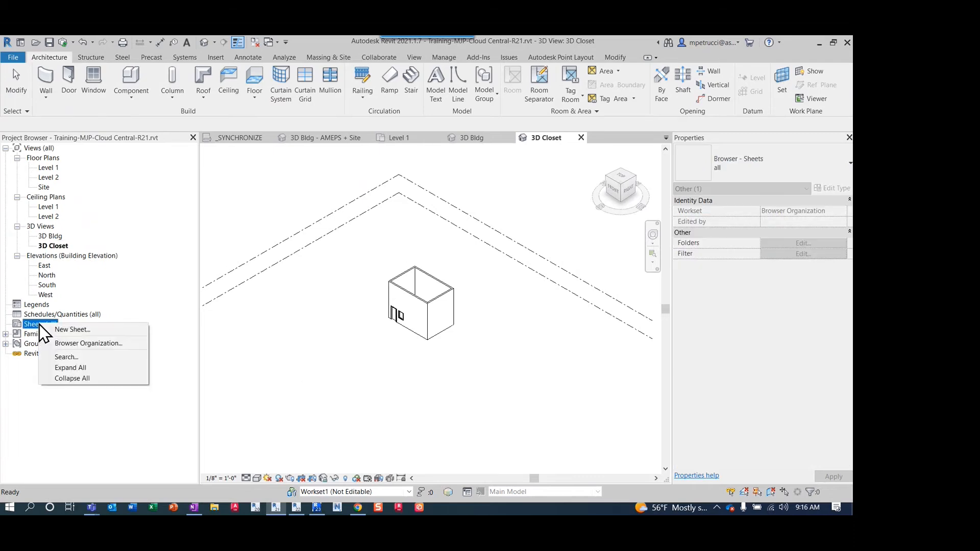
left_click(71, 329)
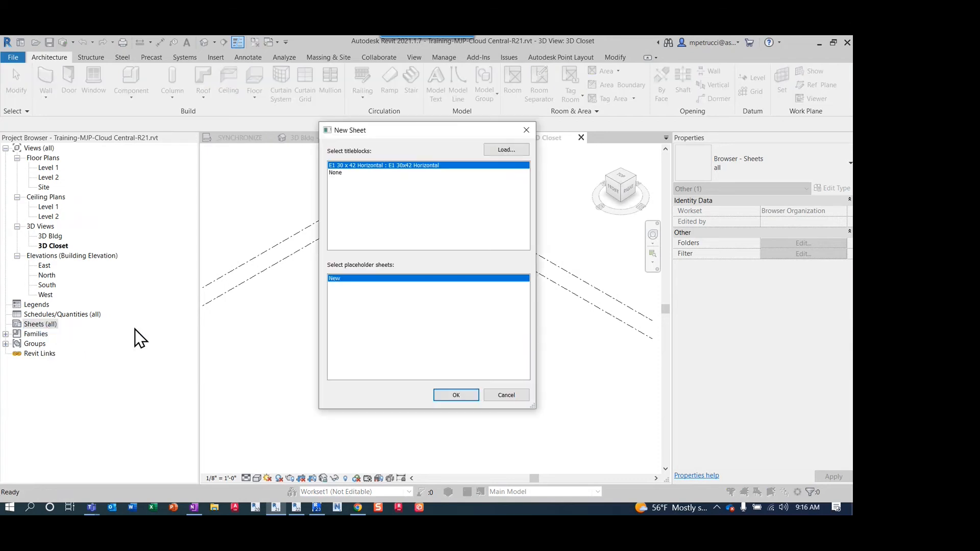
left_click(457, 396)
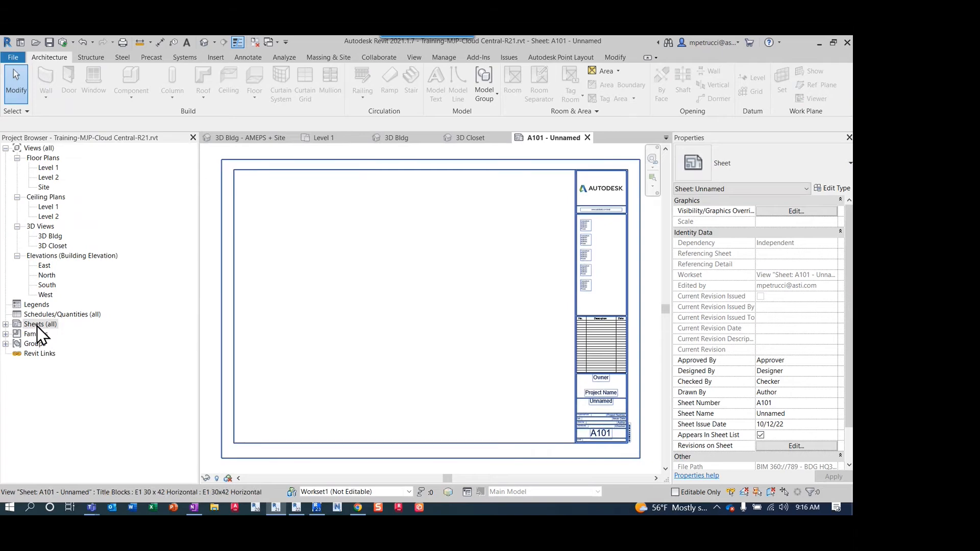
right_click(36, 326)
left_click(72, 332)
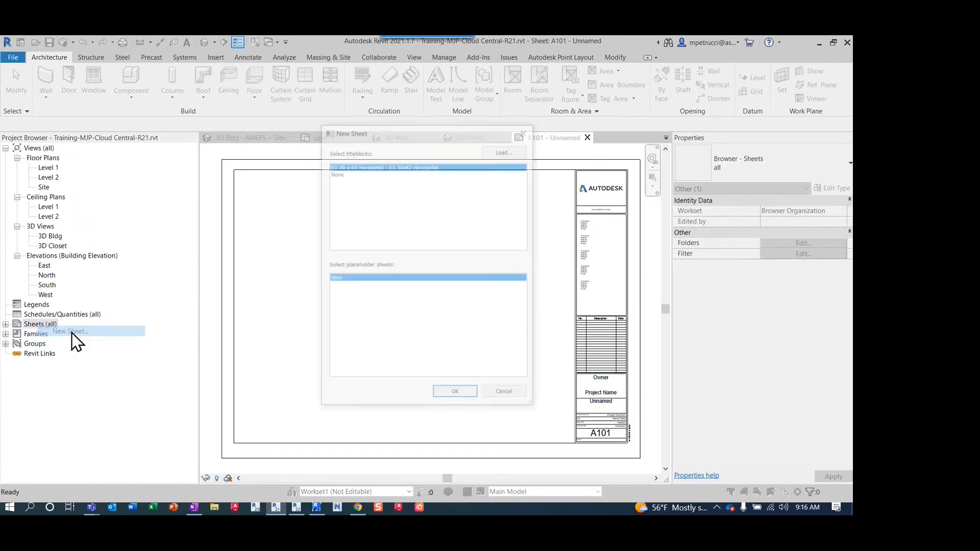
left_click(462, 397)
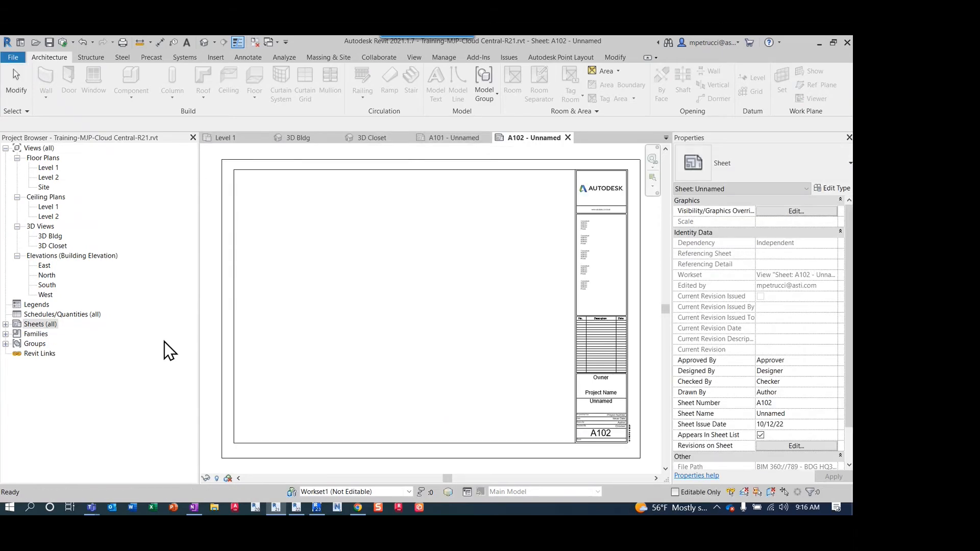
- Open sheet A101 and place the Level 1 floor plan on it, slightly right of the drawing area's middle
left_click(6, 324)
double_click(55, 338)
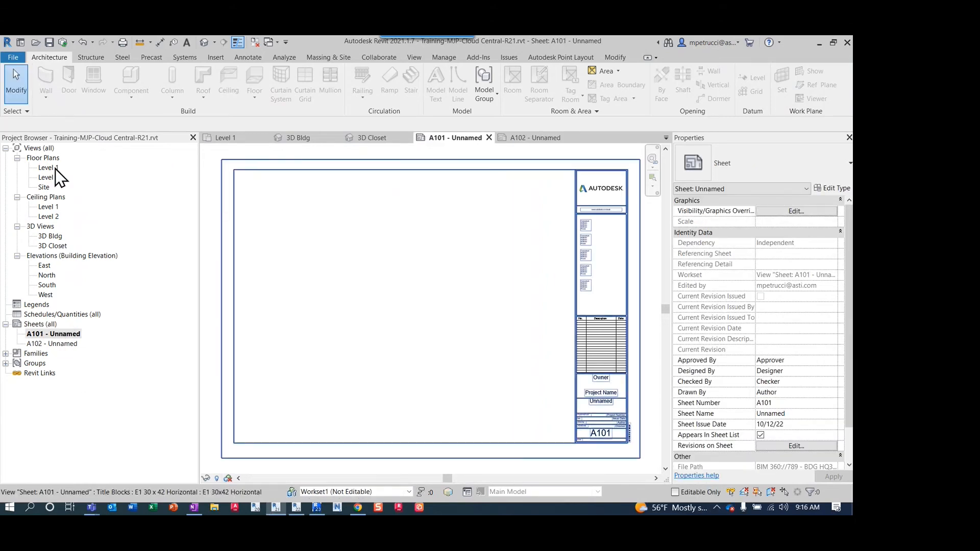
left_click(48, 168)
left_click_drag(48, 168, 457, 341)
left_click(433, 421)
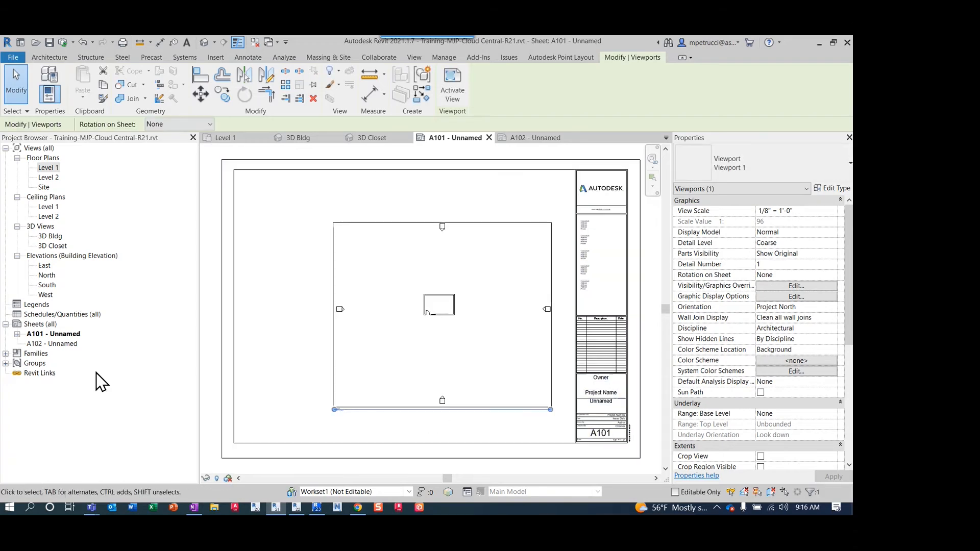
- Open sheet A102 and place the South elevation on it, near the lower edge and right of the drawing area's middle
double_click(65, 344)
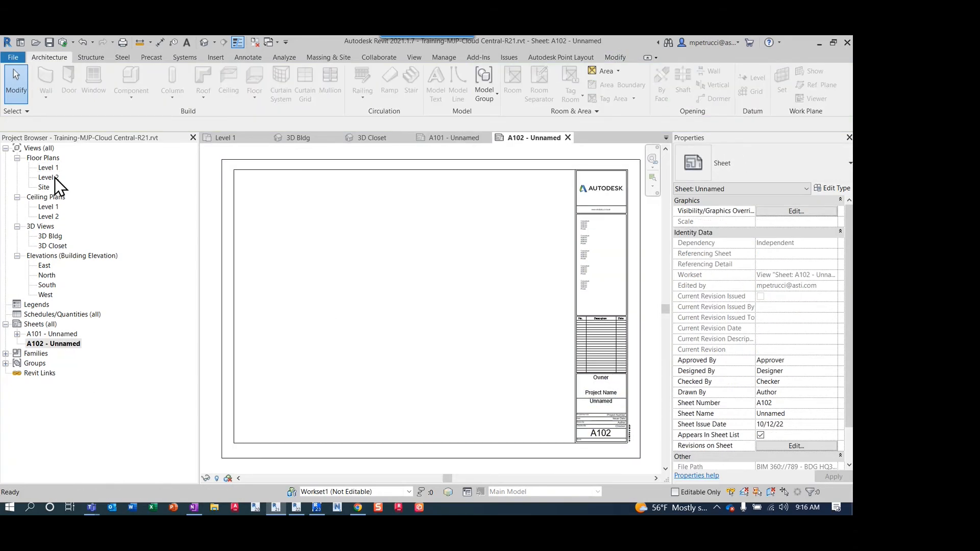
left_click_drag(50, 285, 463, 407)
left_click(462, 399)
key("Escape")
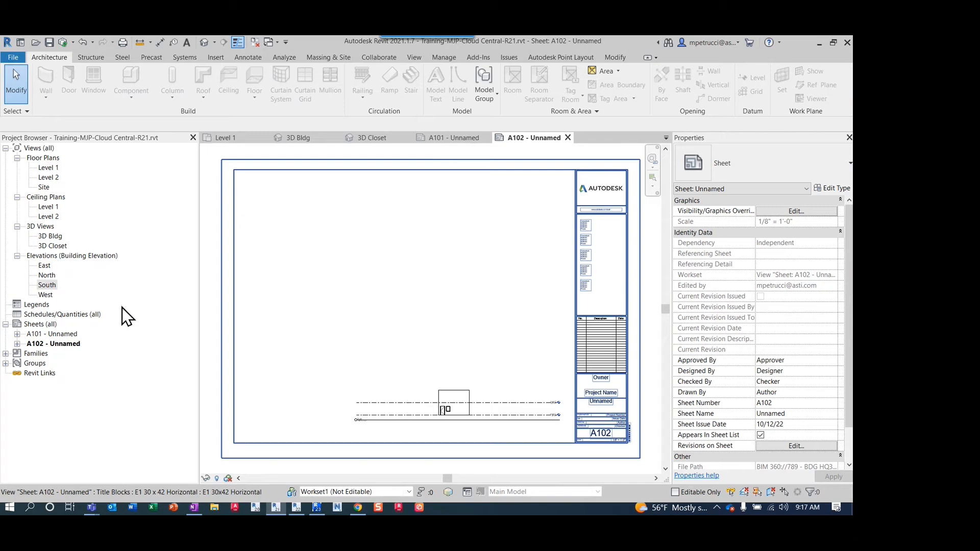
- Synchronize the model with the cloud central model, adding the comment "add sheet"
left_click(63, 43)
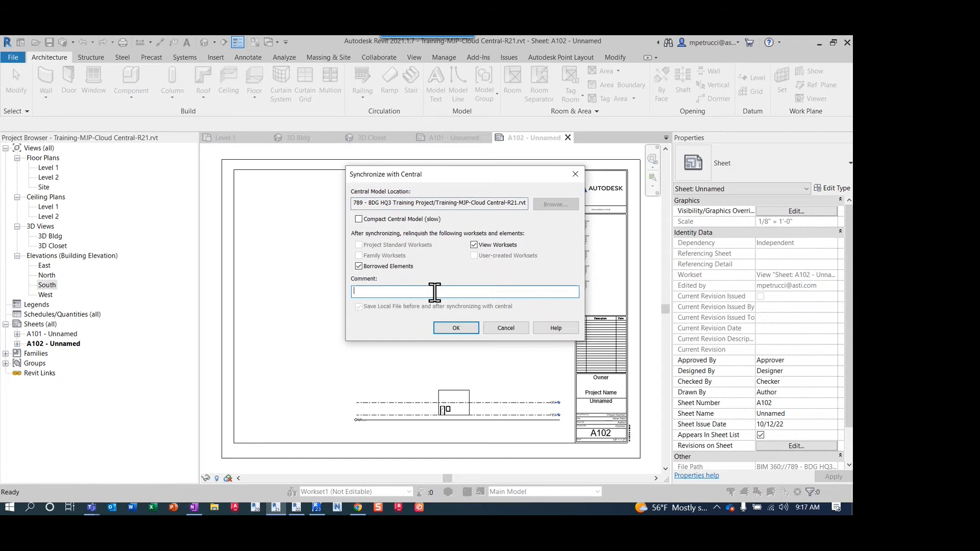
type("add sheet")
key("Return")
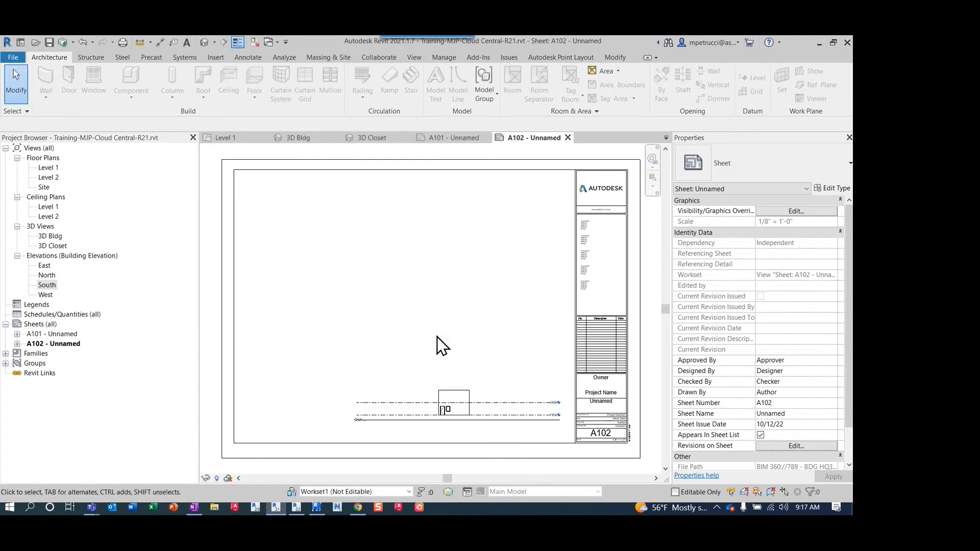
- Switch to BIM 360 Document Management in the browser, open 213423 - Lake Nona.rvt and check its published 2D and 3D views
key("alt+Tab")
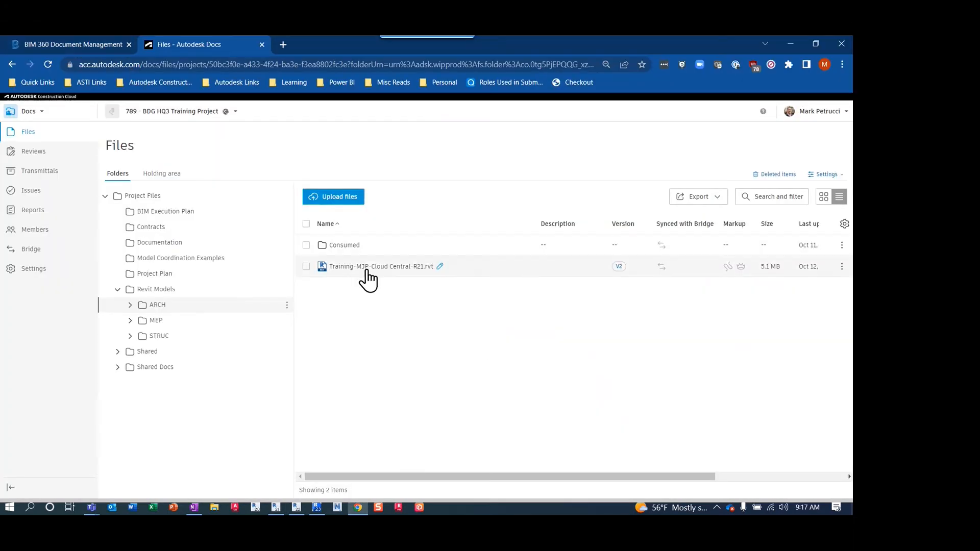
left_click(89, 45)
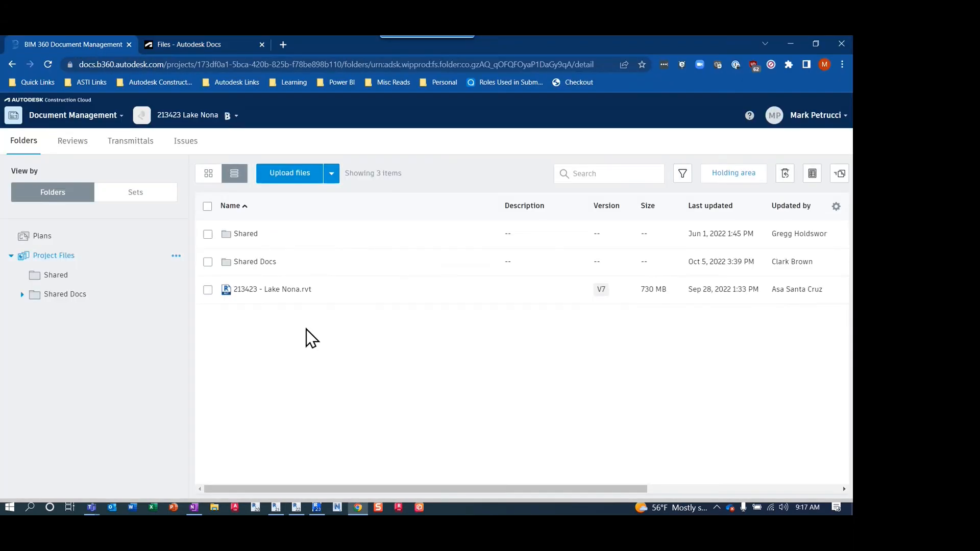
left_click(273, 289)
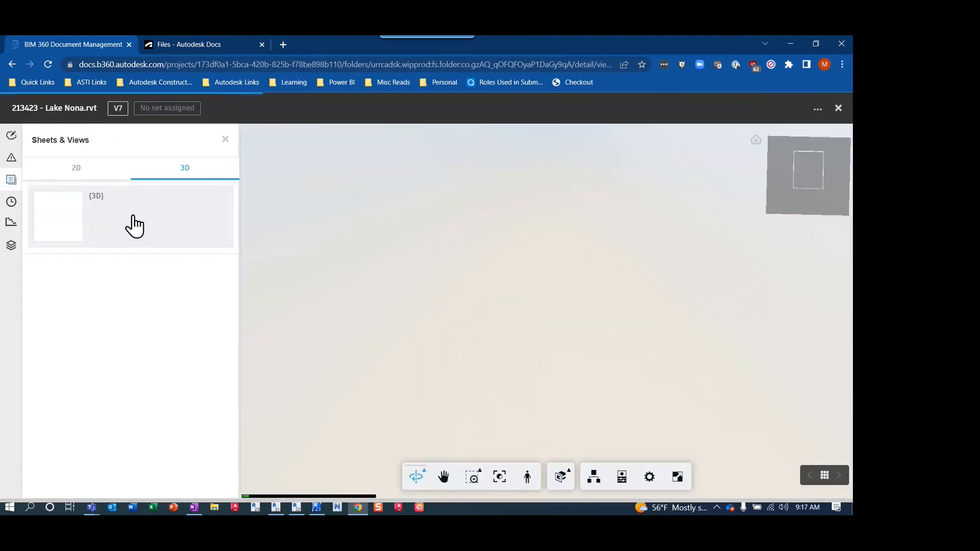
left_click(225, 140)
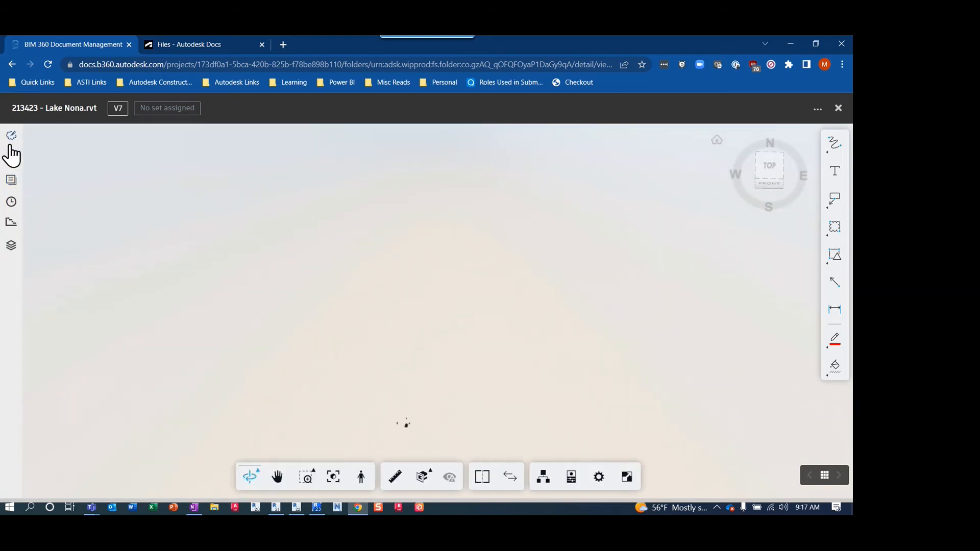
left_click(11, 183)
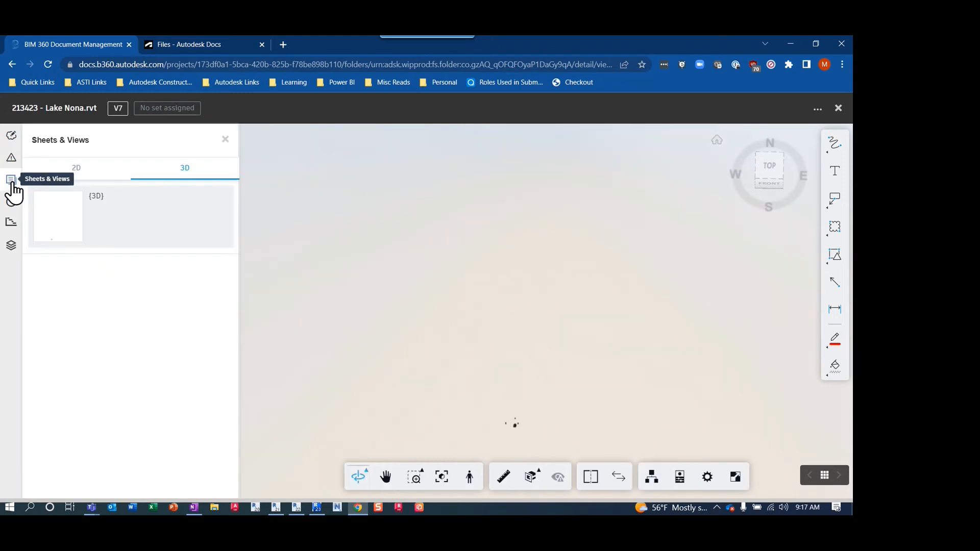
left_click(99, 229)
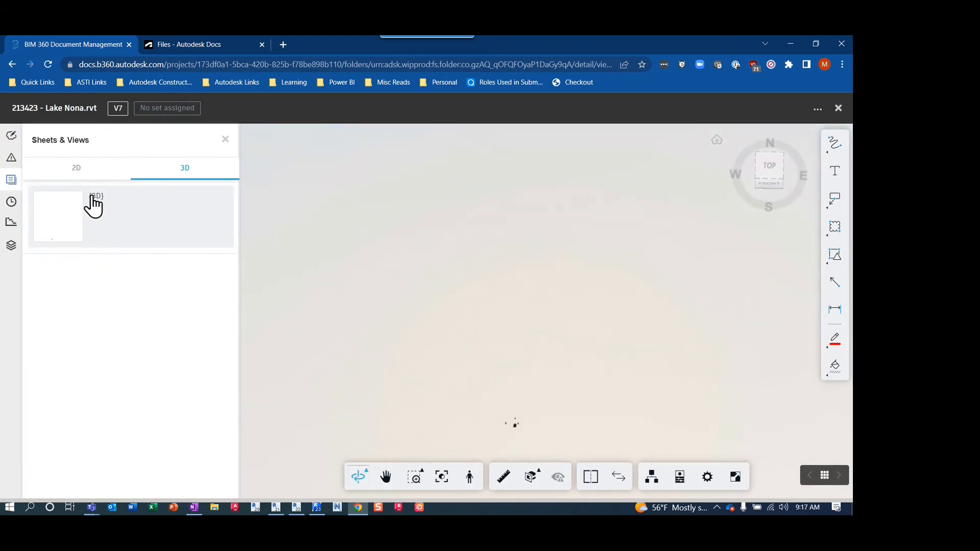
left_click(78, 173)
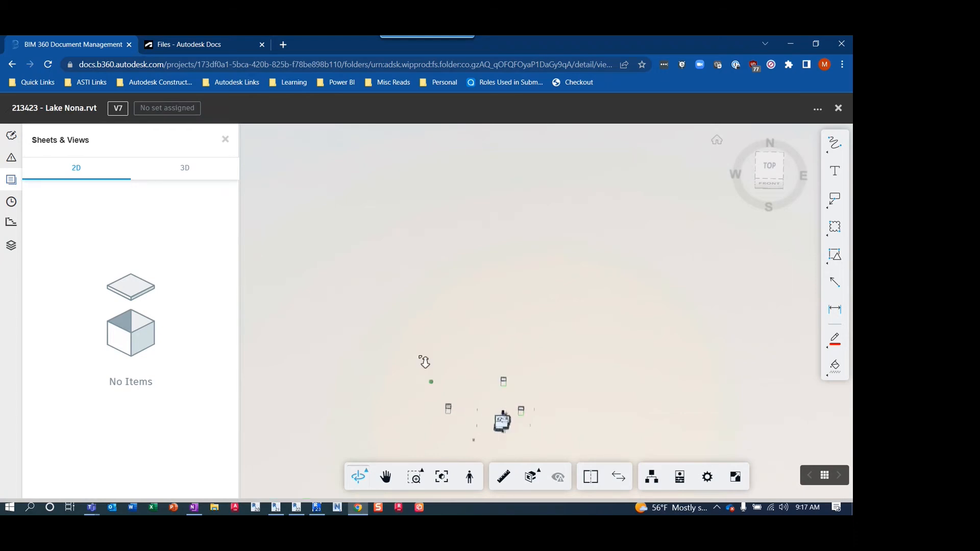
left_click(184, 172)
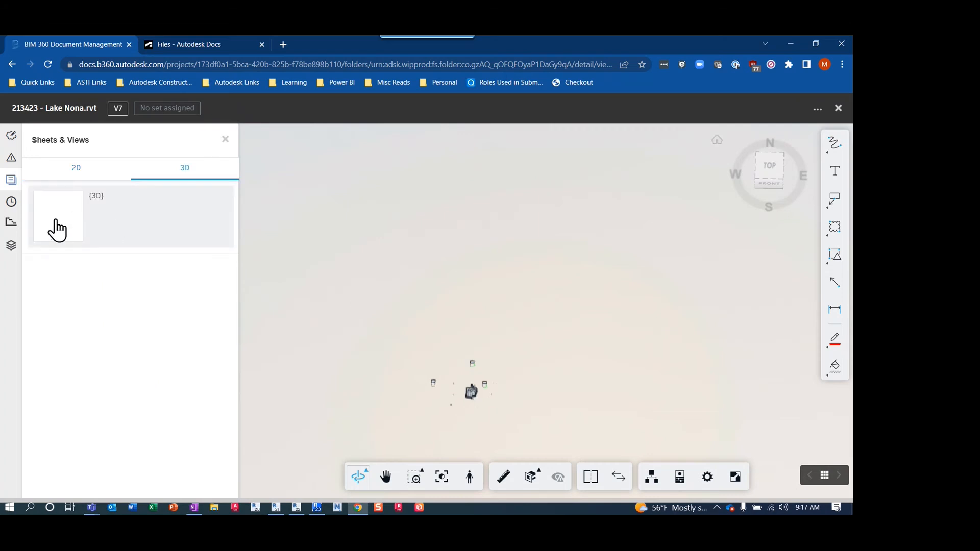
- Inspect the Lake Nona building in the {3D} view, check its 2D content again and close the viewer
scroll(467, 411, "up", 4)
left_click_drag(424, 403, 458, 359)
scroll(386, 321, "up", 2)
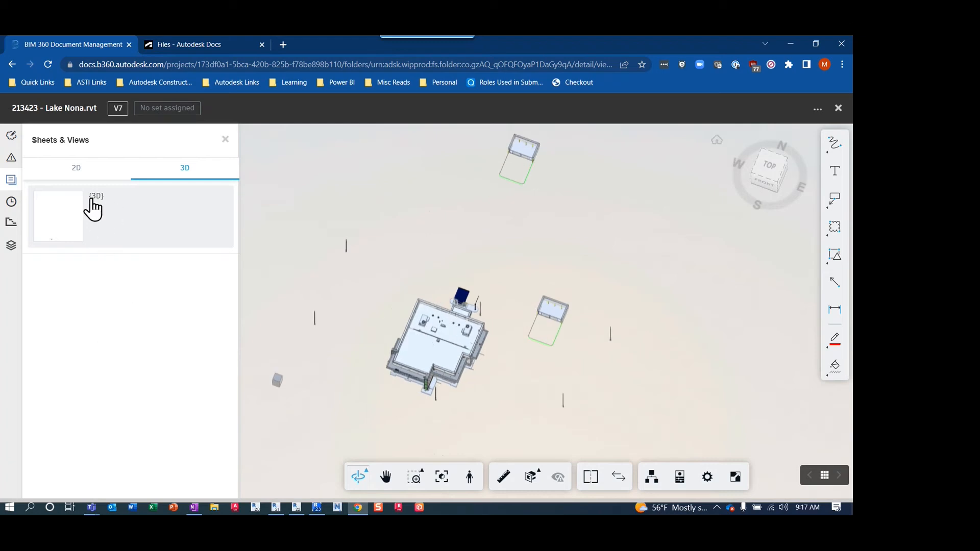
left_click(77, 173)
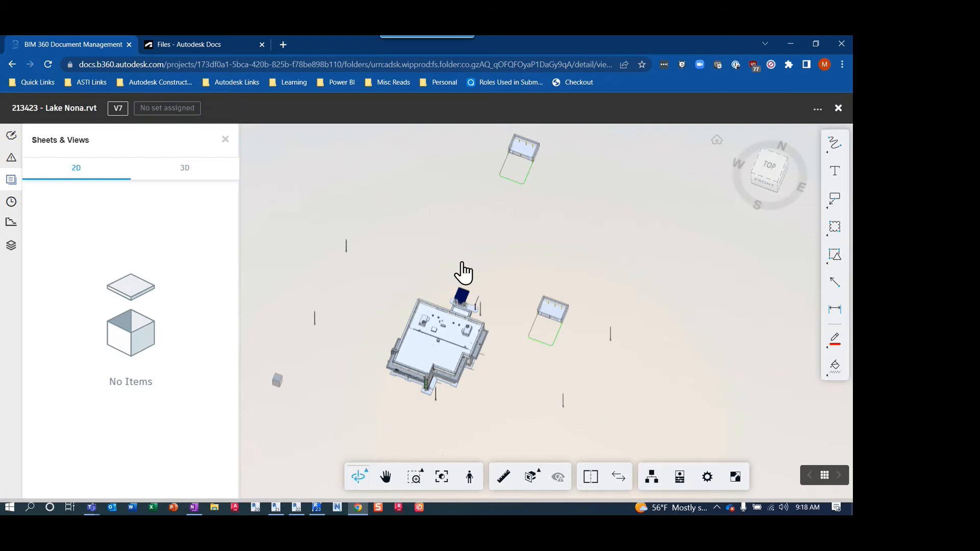
left_click(838, 110)
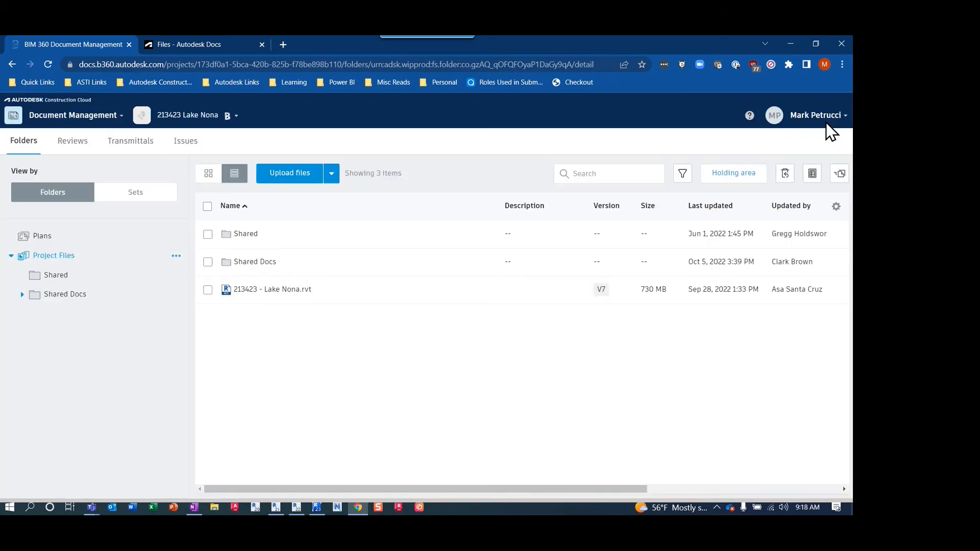
- Open Training-MJP-Cloud Central-R21.rvt in Autodesk Docs and check which 2D sheets and 3D views are published
left_click(207, 44)
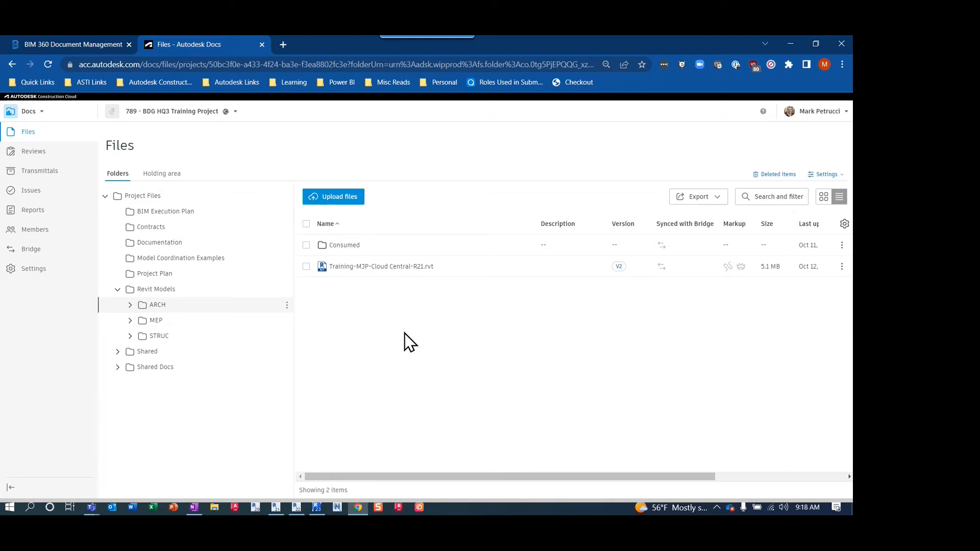
key("alt+Tab")
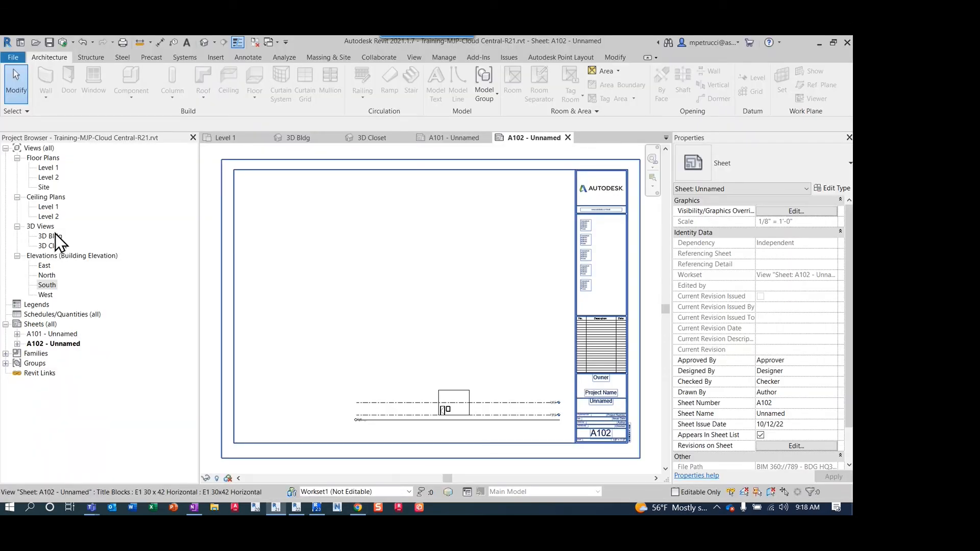
key("alt+Tab")
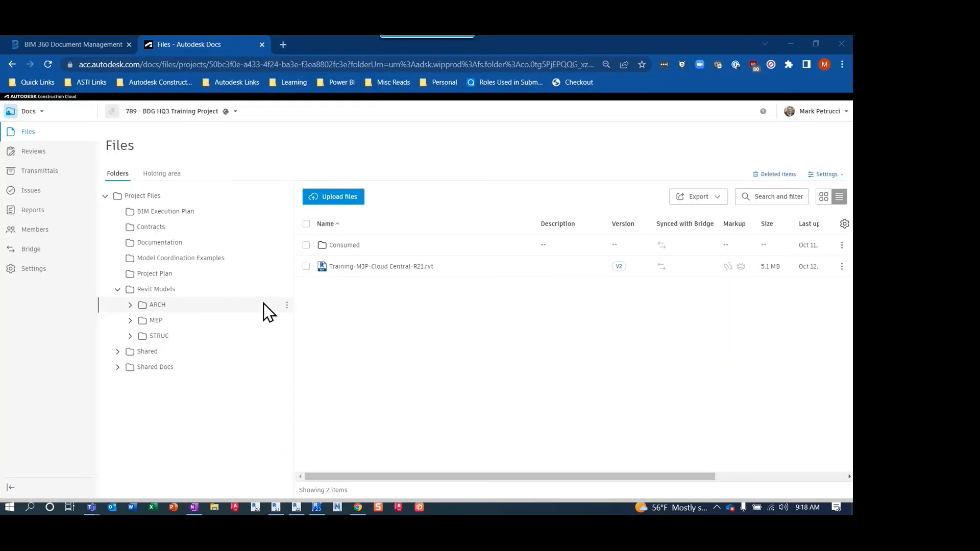
left_click(377, 266)
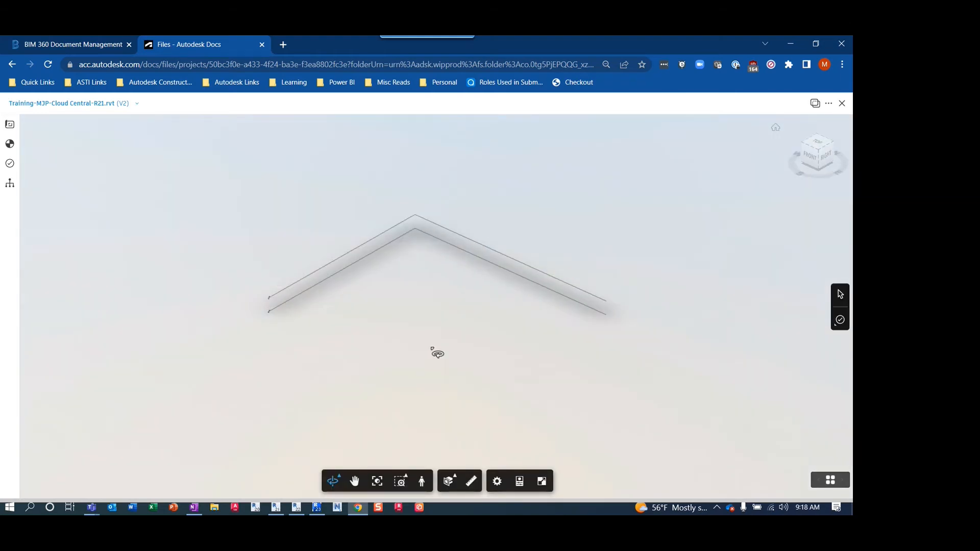
left_click(12, 126)
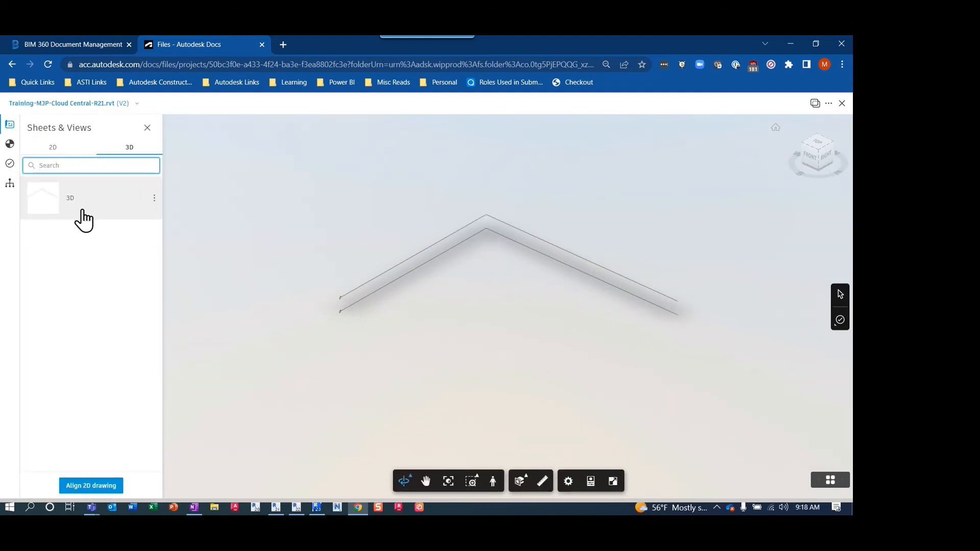
left_click(52, 149)
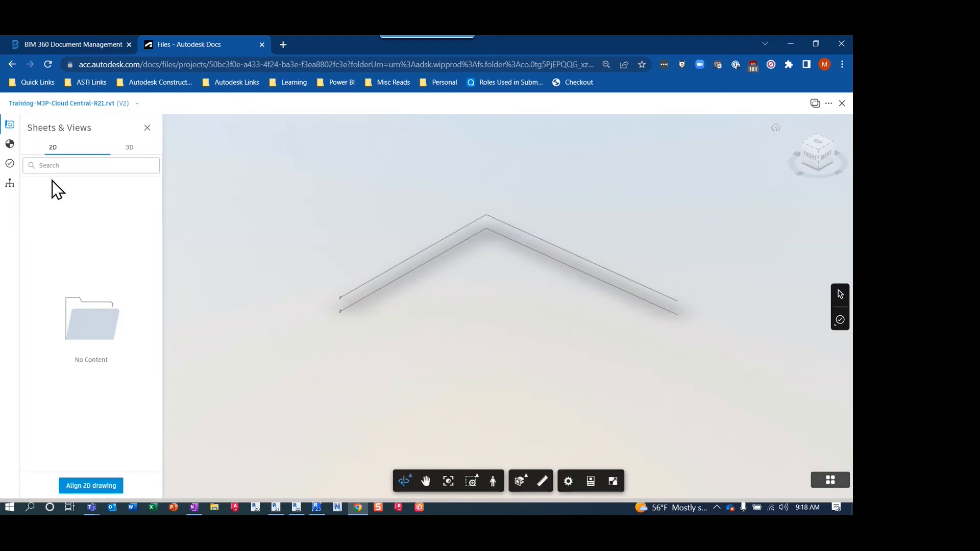
left_click(130, 148)
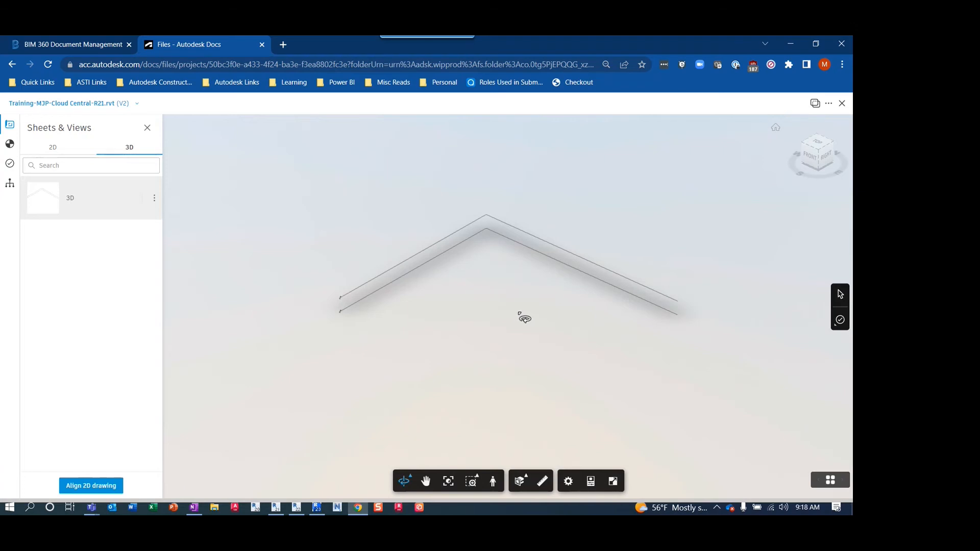
- Open the 3D Bldg view in Revit to compare it with the published model, and close the Autodesk Docs viewer
key("alt+Tab")
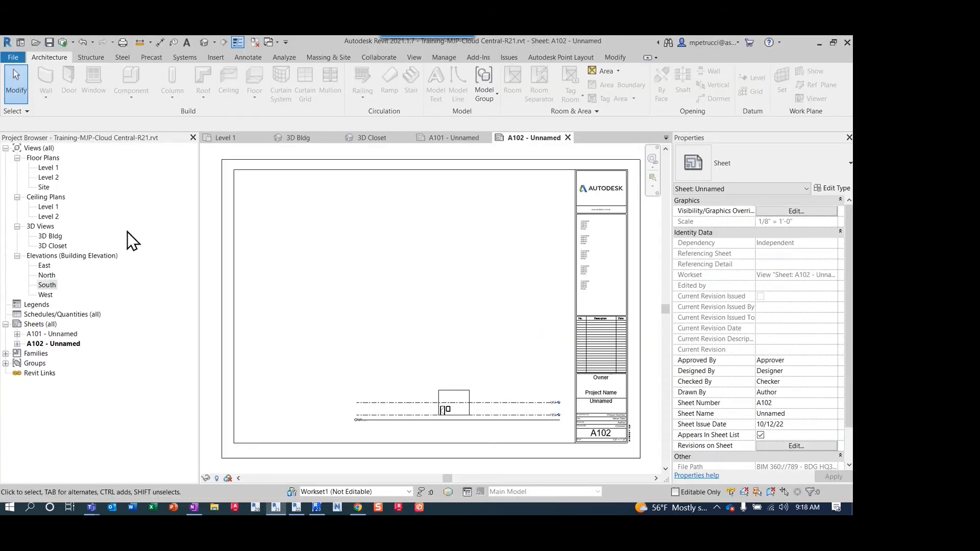
double_click(53, 237)
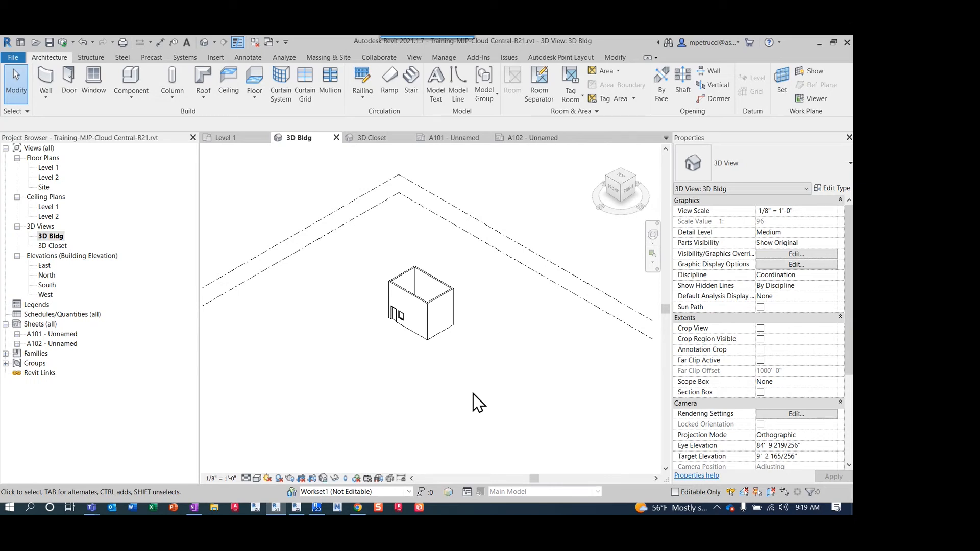
key("alt+Tab")
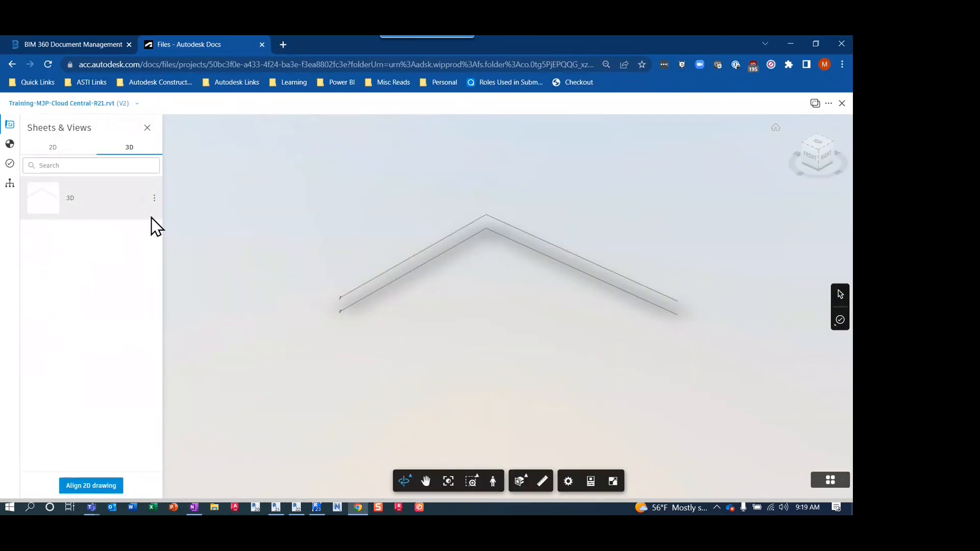
left_click(842, 104)
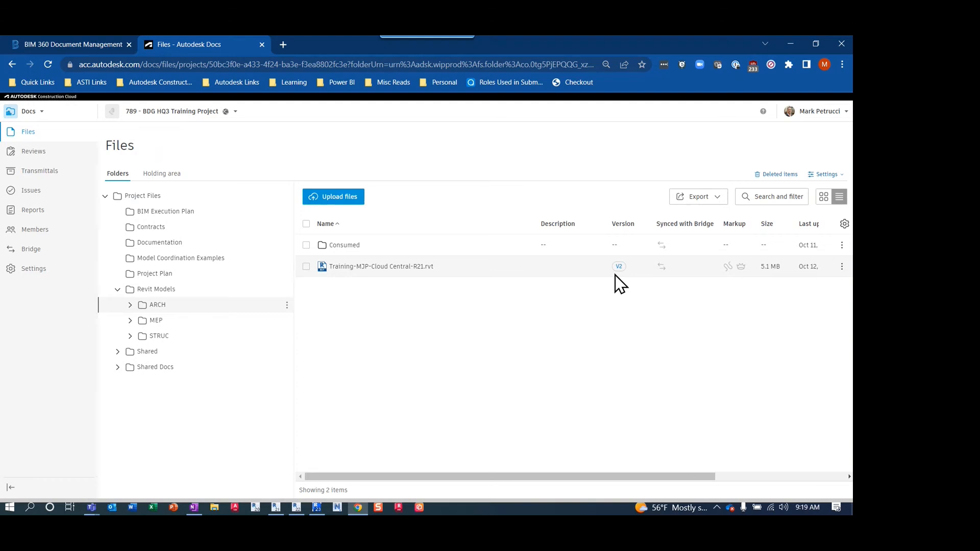
- Back in Revit, open the cloud publish settings, create a set named ACC and include it for publishing
key("alt+Tab")
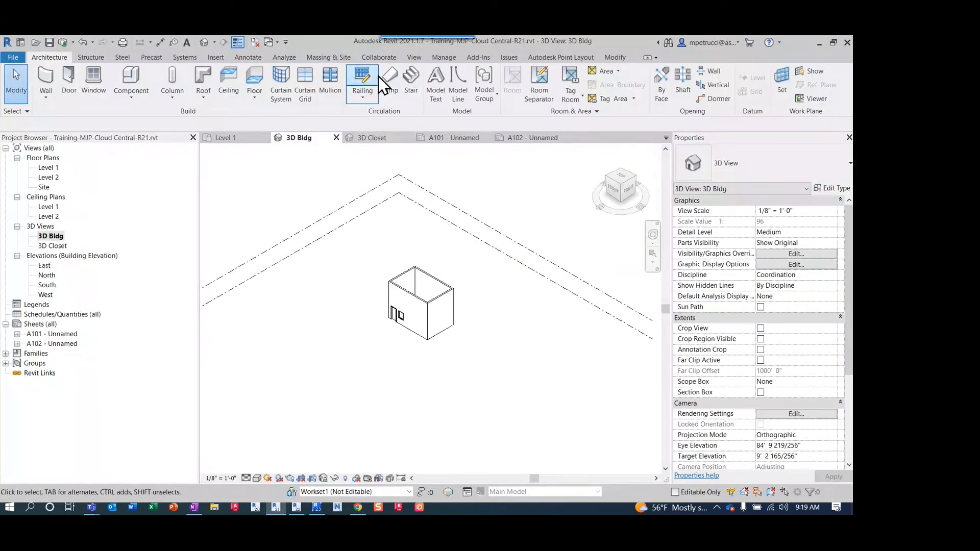
left_click(380, 58)
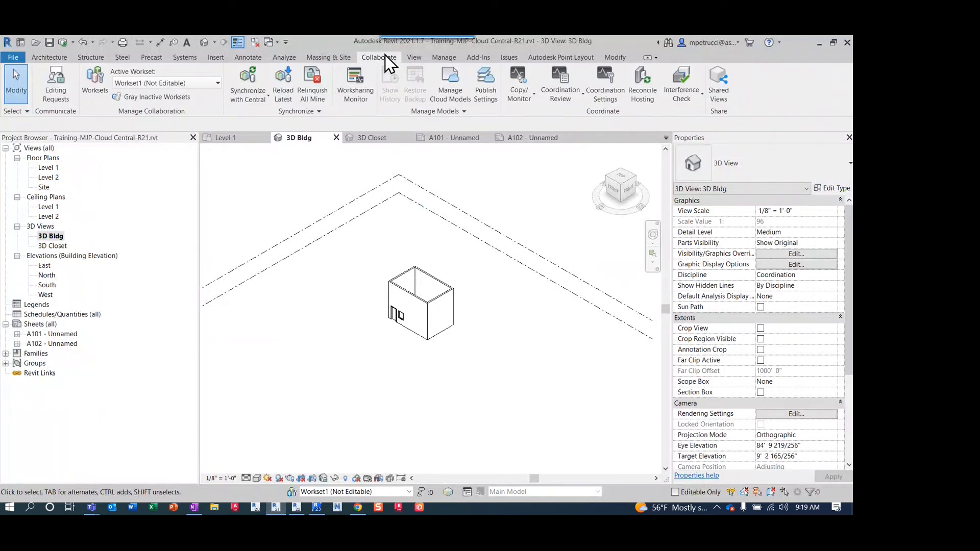
left_click(487, 85)
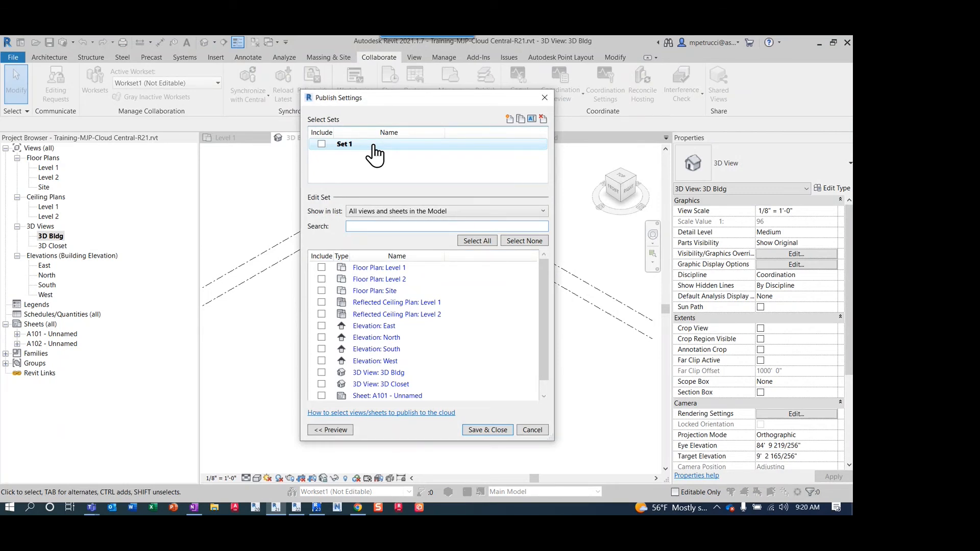
left_click(509, 118)
type("ACC")
key("Return")
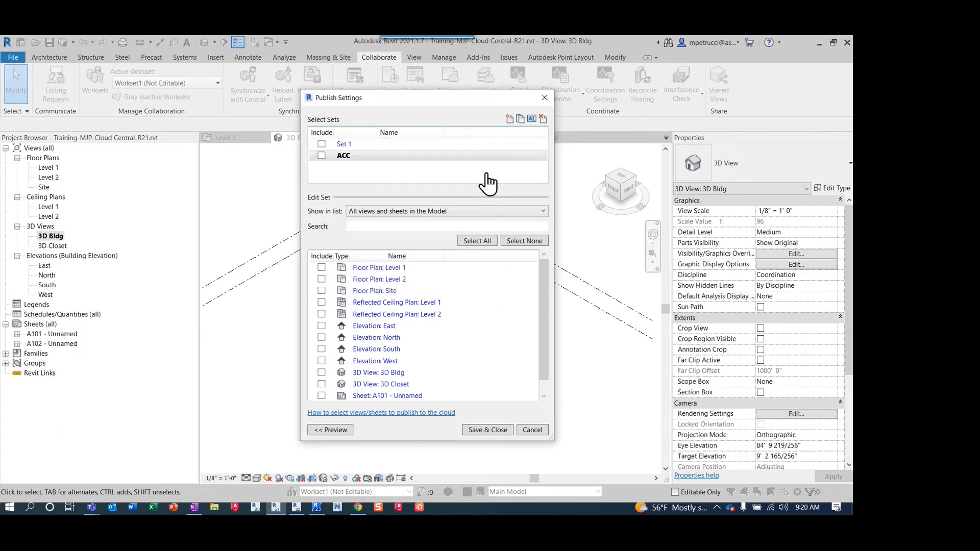
left_click(321, 155)
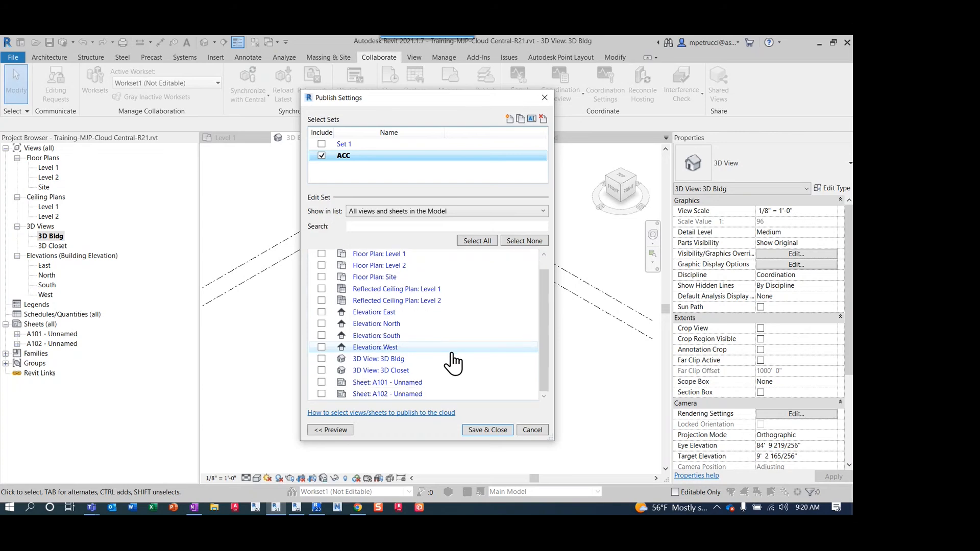
- Add the 3D Bldg and 3D Closet views and sheets A101 and A102 to the ACC set, and save the publish settings
scroll(459, 338, "down", 1)
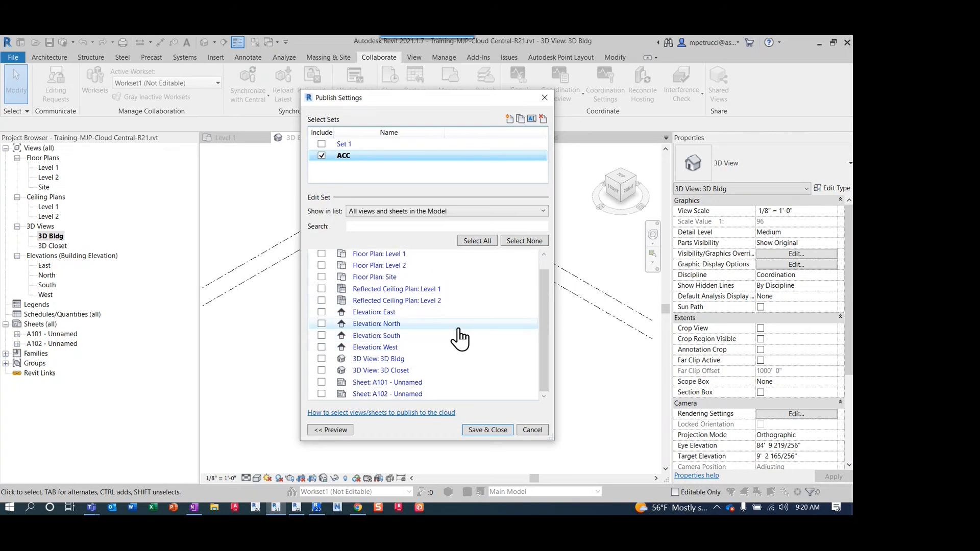
left_click(321, 359)
left_click(321, 370)
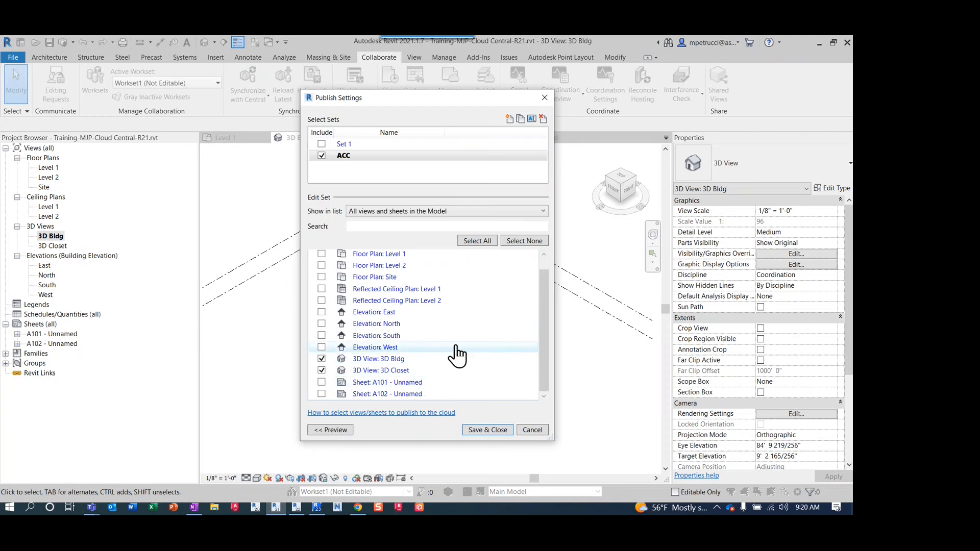
left_click(322, 382)
left_click(322, 393)
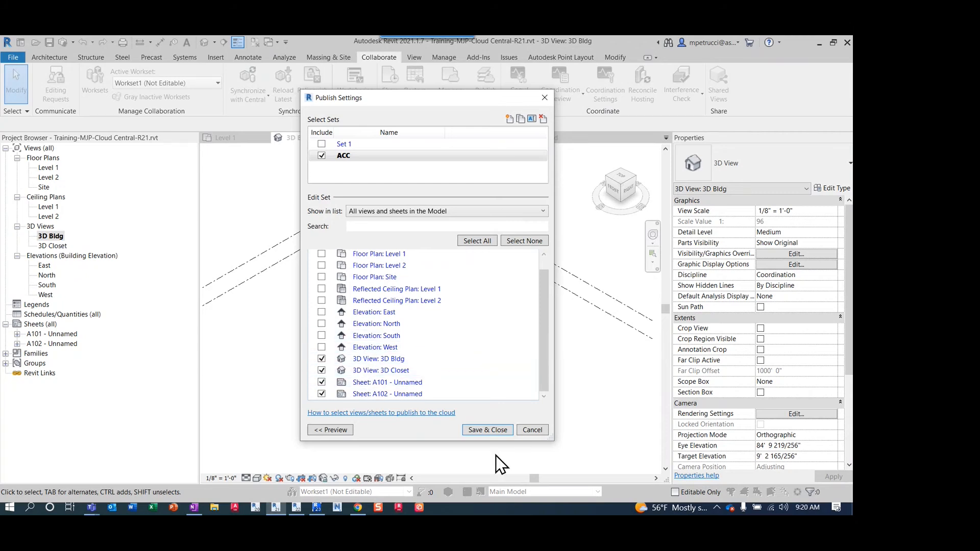
left_click(487, 430)
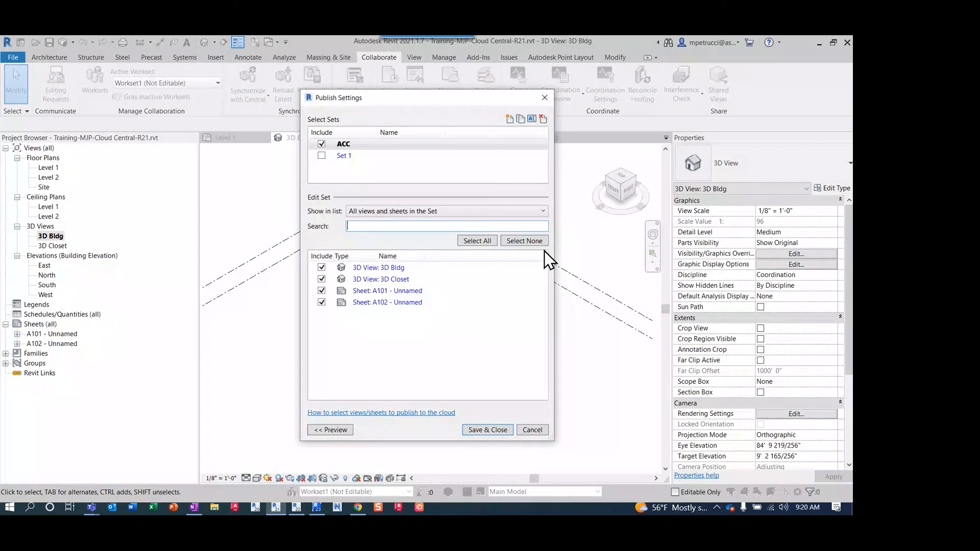
- Keep only the ACC set included for publishing, and save and close the publish settings
left_click(321, 144)
left_click(321, 143)
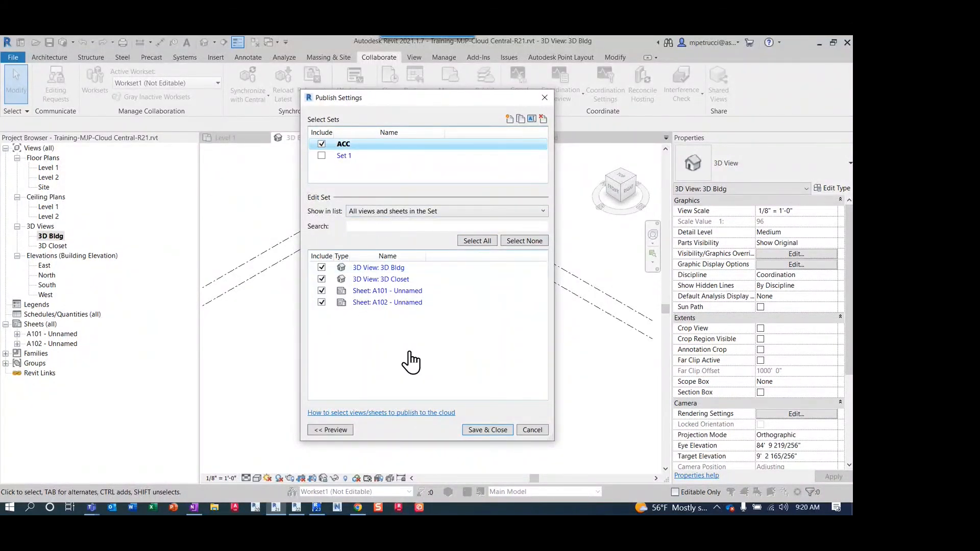
left_click(321, 145)
left_click(322, 144)
left_click(497, 431)
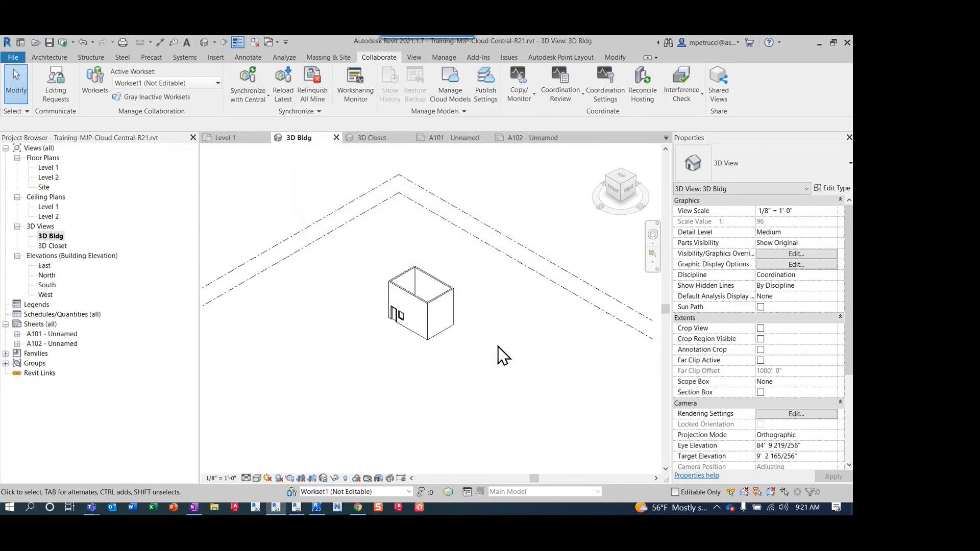
- Synchronize the model with central using the comment "Added publish settings"
left_click(62, 43)
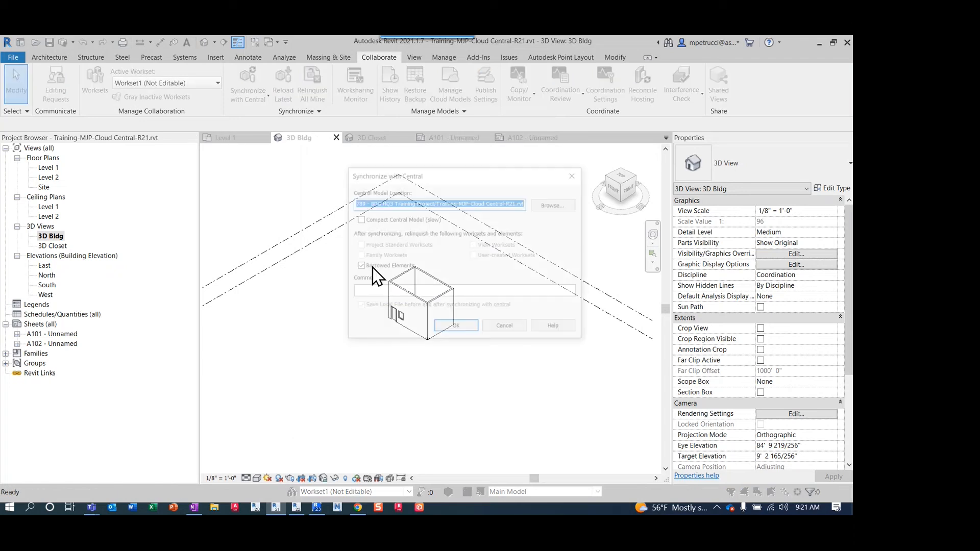
left_click(396, 291)
type("Added plu")
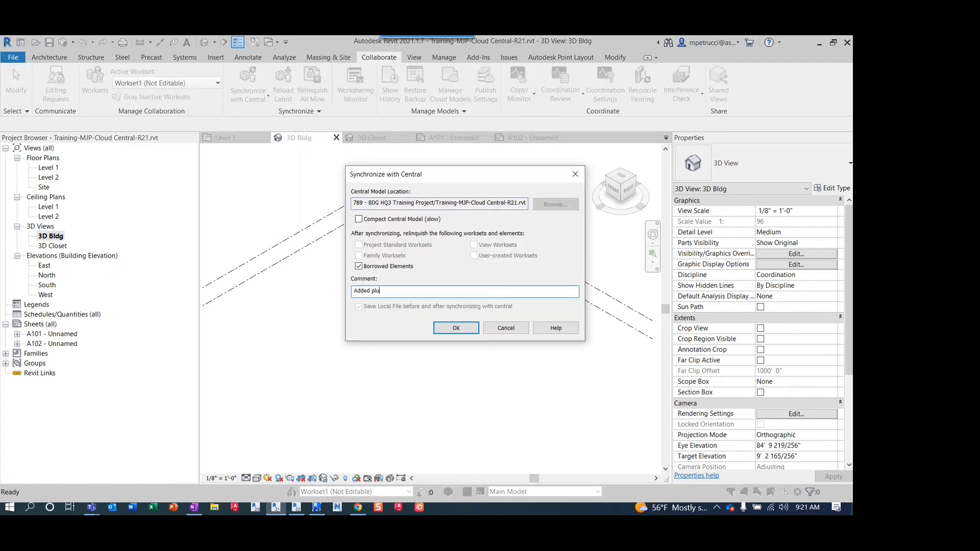
type("blish settings")
key("Return")
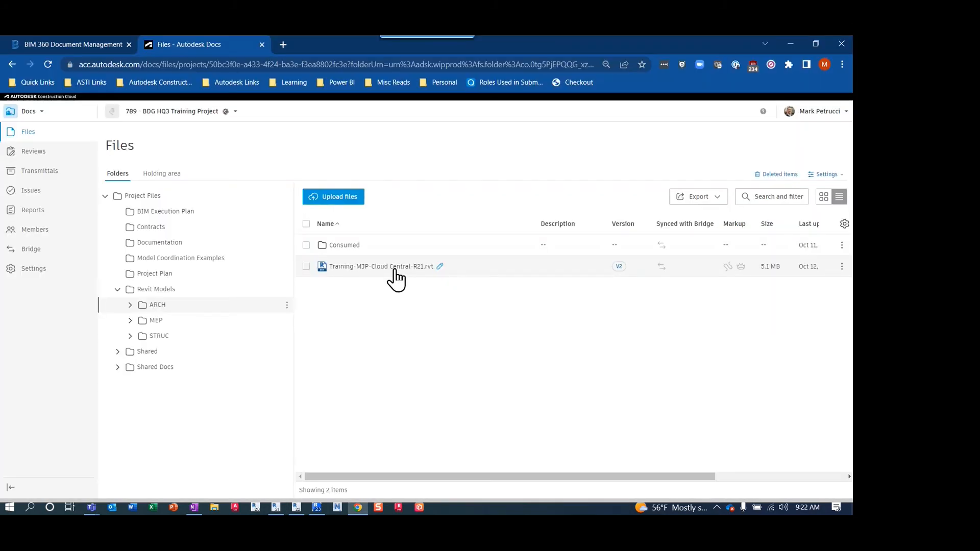
- In Autodesk Docs, open Training-MJP-Cloud Central-R21.rvt to check the published model, close the viewer and return to Revit
left_click(395, 270)
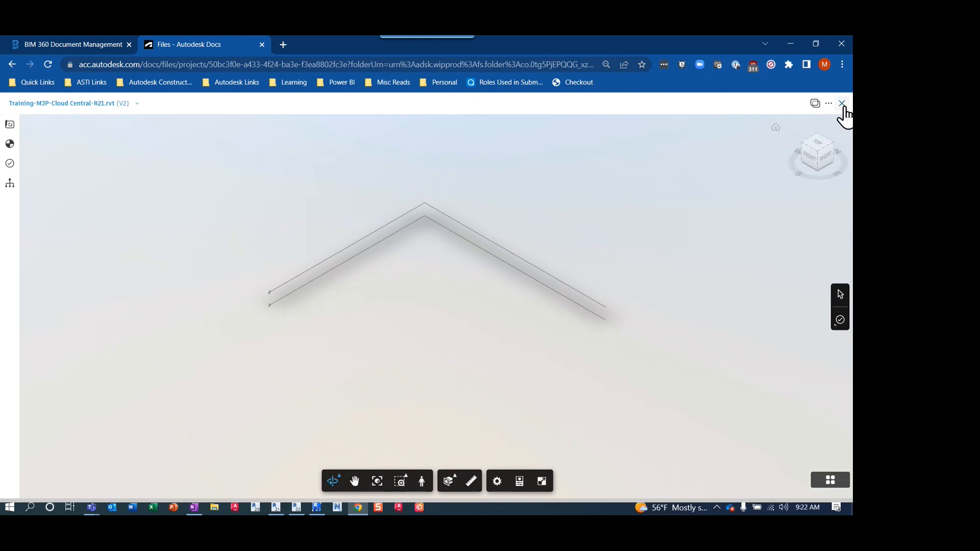
left_click(842, 104)
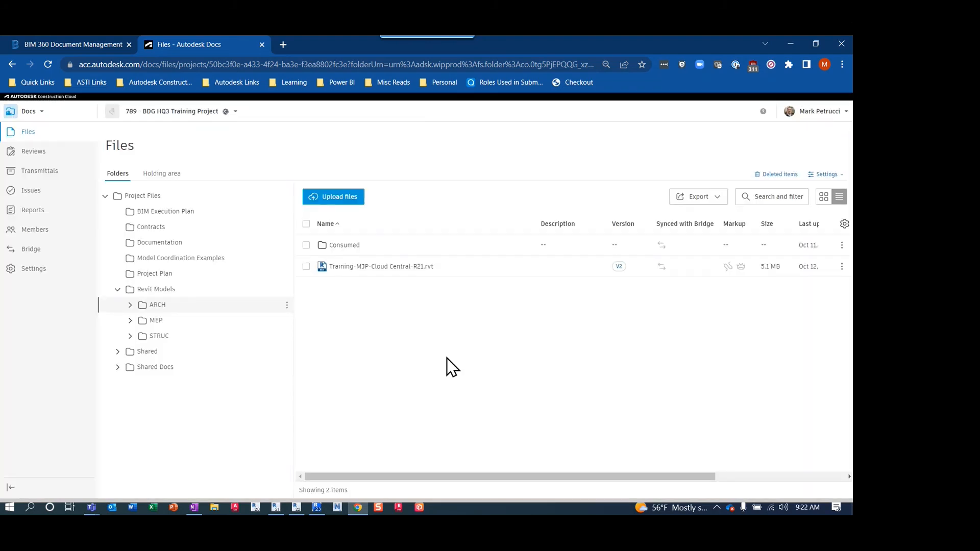
key("alt+Tab")
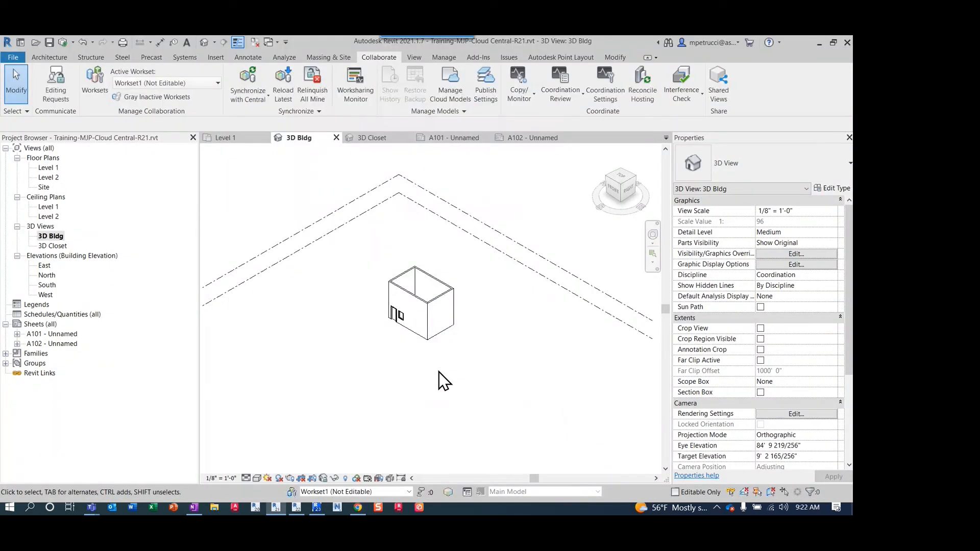
- Publish the latest version of Training-MJP-Cloud Central-R21.rvt to 789 - BDG HQ3 Training Project, and check its entry in Autodesk Docs
left_click(453, 91)
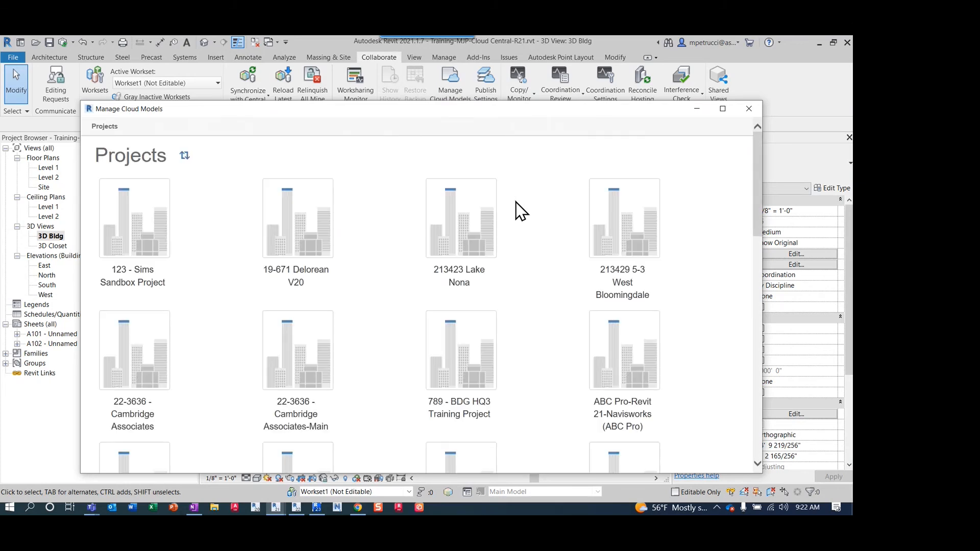
left_click(459, 339)
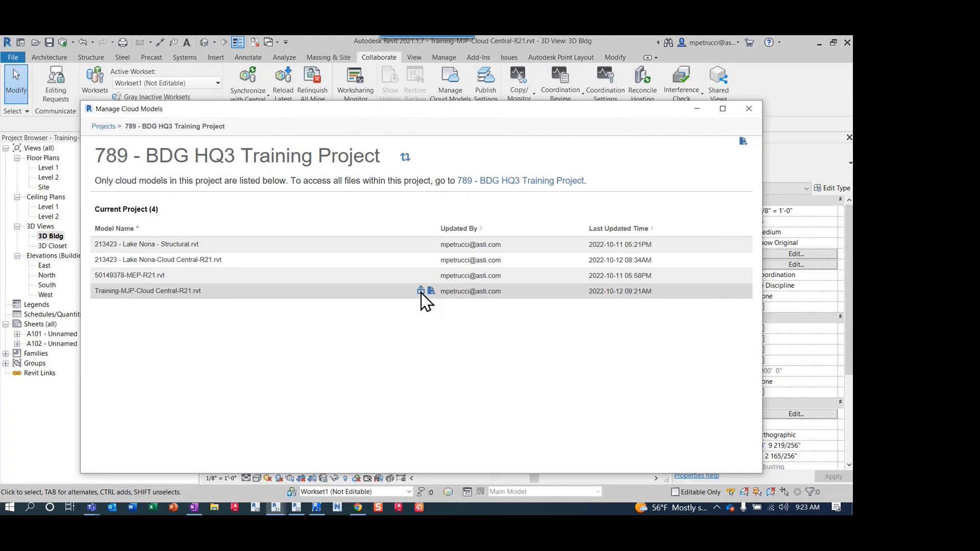
left_click(421, 292)
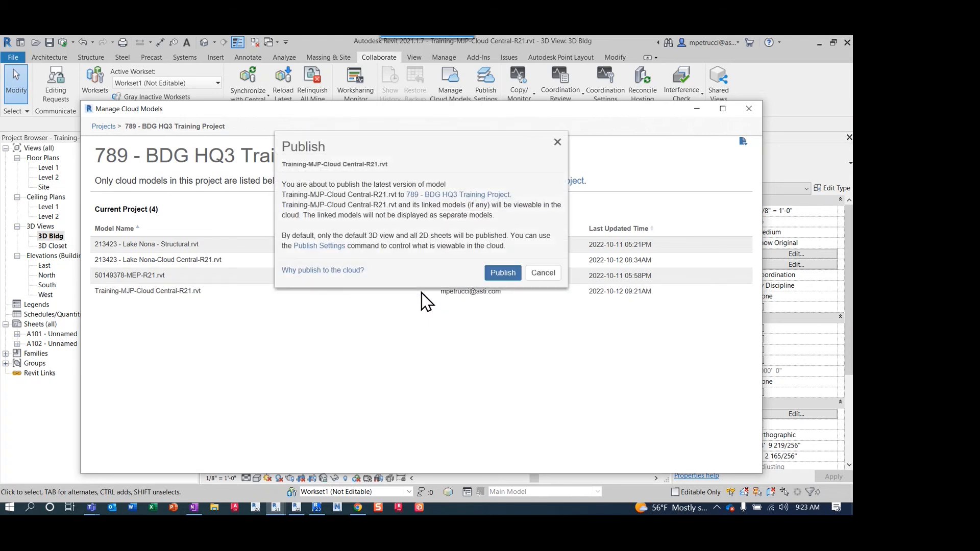
left_click(502, 273)
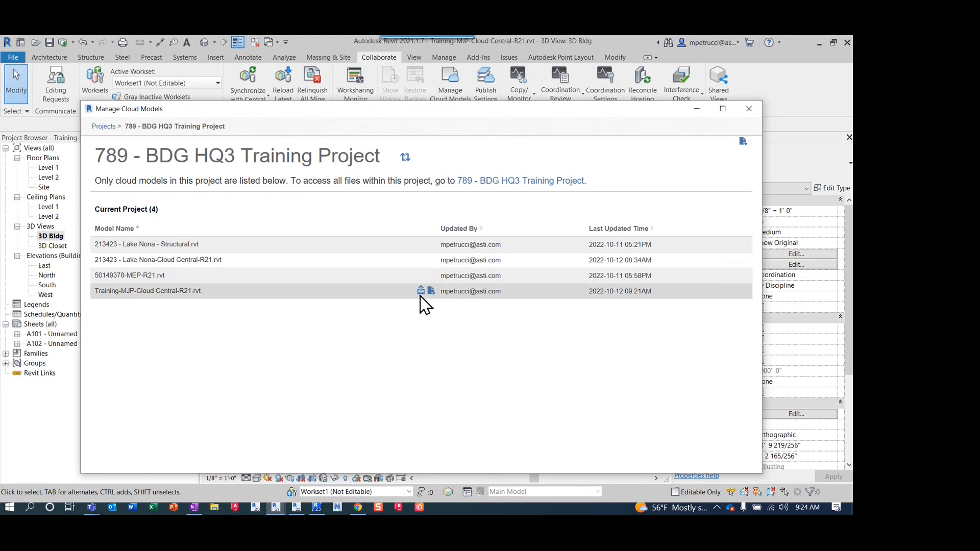
left_click(421, 294)
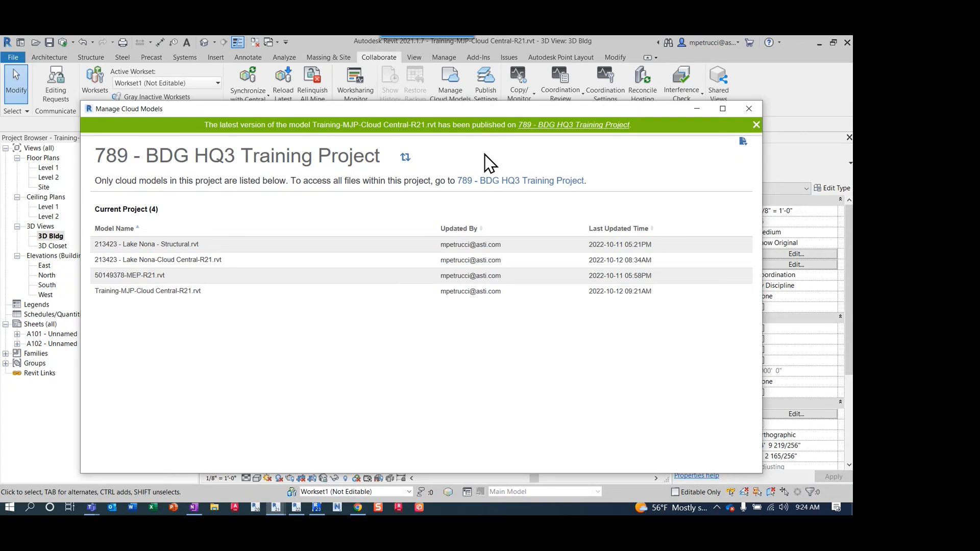
left_click(748, 108)
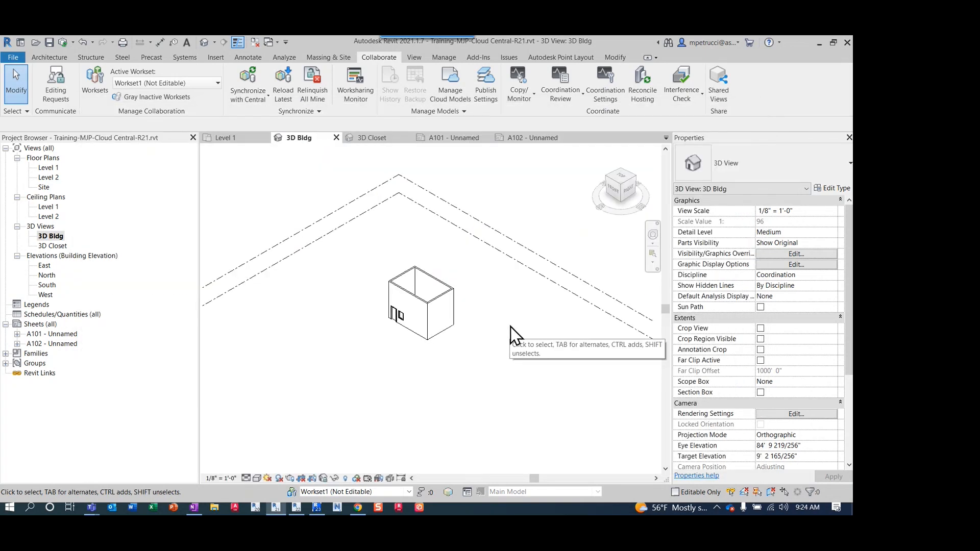
key("alt+Tab")
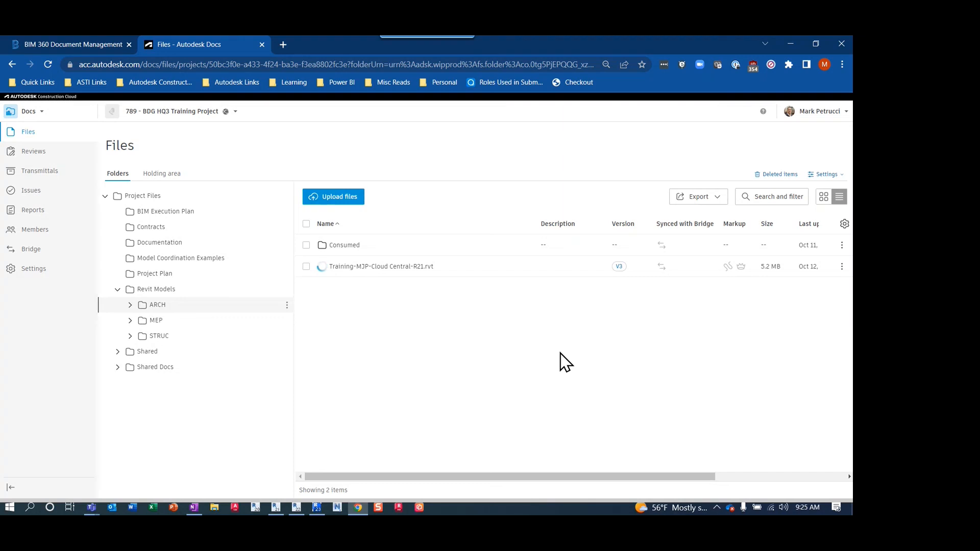
- Back in Revit, open the Level 1 floor plan and move the window along the south wall to about 15'-6" from the door
key("alt+Tab")
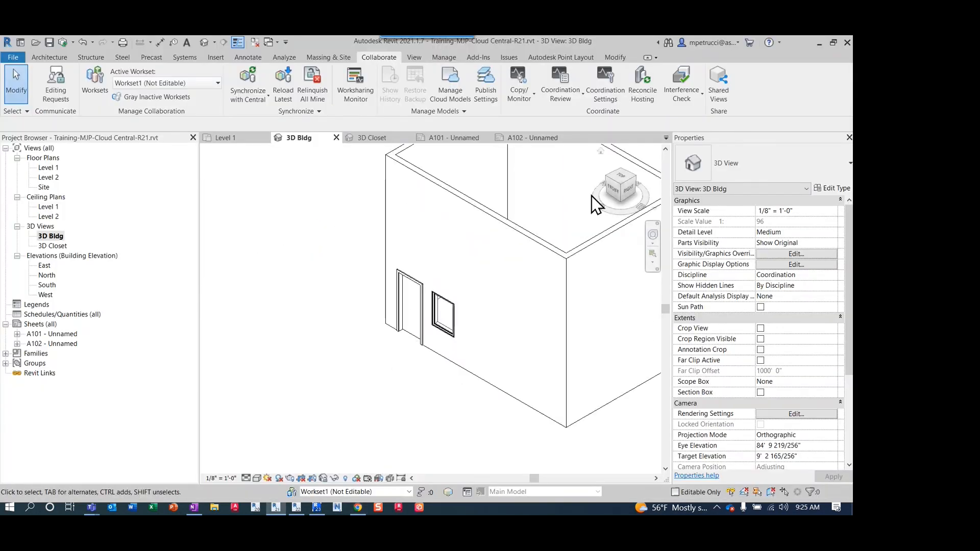
double_click(51, 169)
scroll(389, 347, "up", 5)
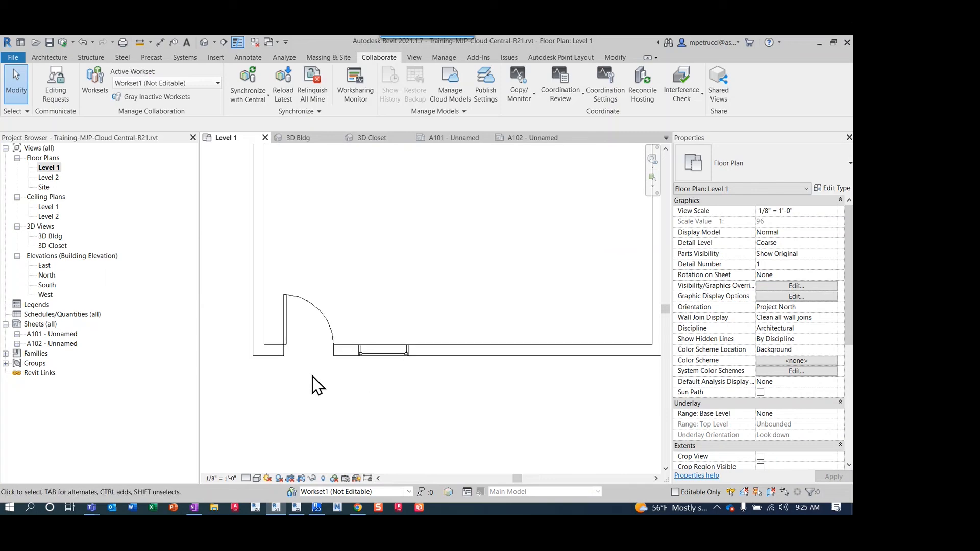
left_click(381, 350)
left_click_drag(378, 351, 561, 351)
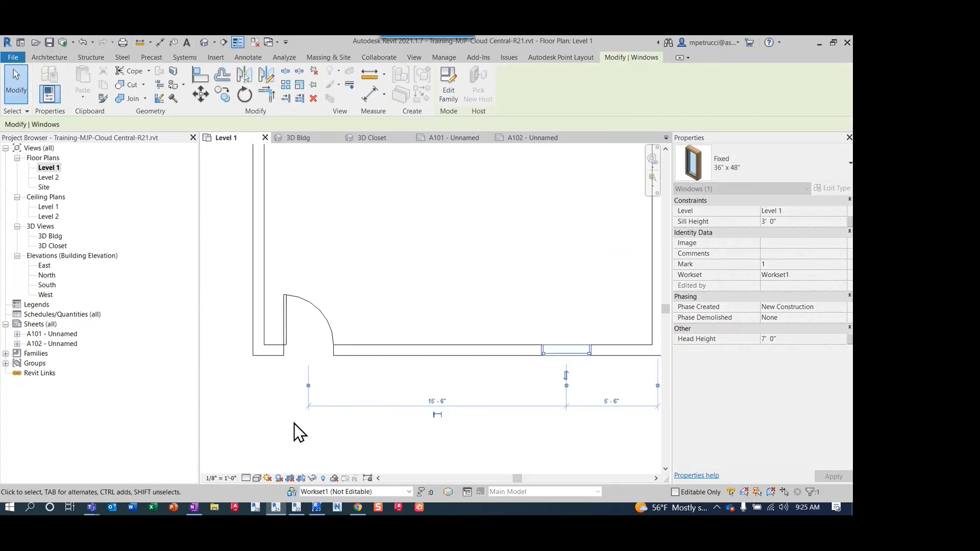
left_click(294, 423)
- Delete the existing door and place a 36" x 84" Single-Flush door in the south wall, about 3'-6" east of the window
left_click(331, 329)
key("Delete")
left_click(51, 57)
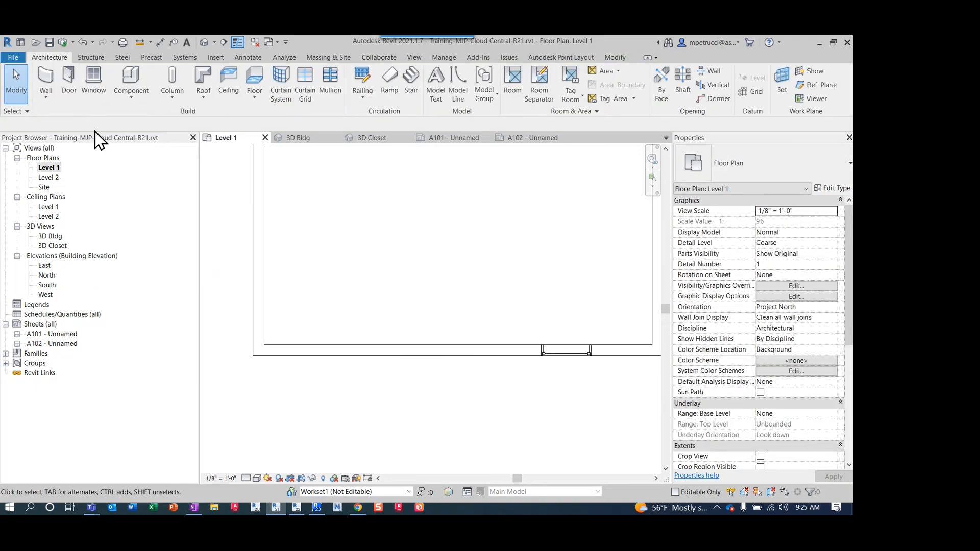
left_click(66, 84)
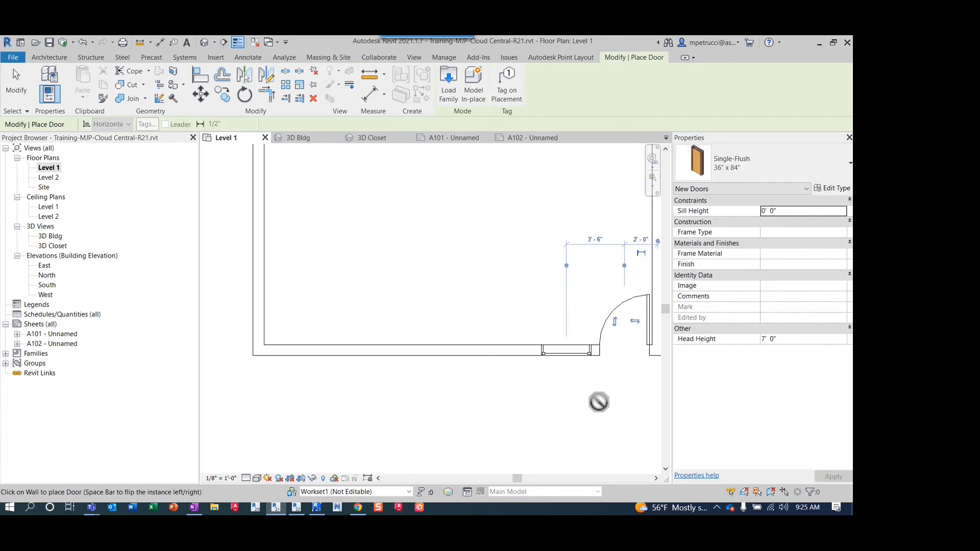
key("Escape")
- Draw two Generic - 8" walls enclosing a closet in the northwest corner, with the north-south wall about 6'-0" long
scroll(405, 365, "down", 2)
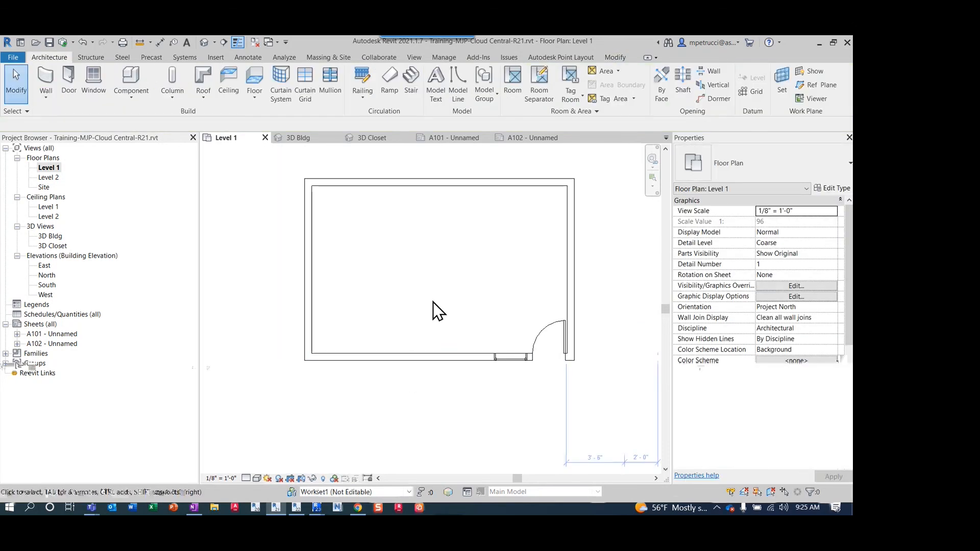
left_click(46, 84)
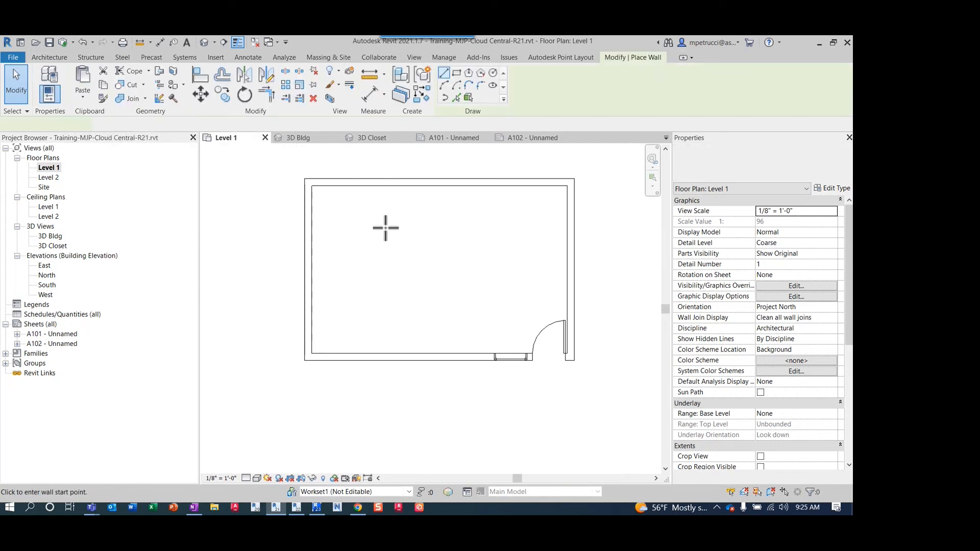
left_click(307, 249)
left_click(396, 248)
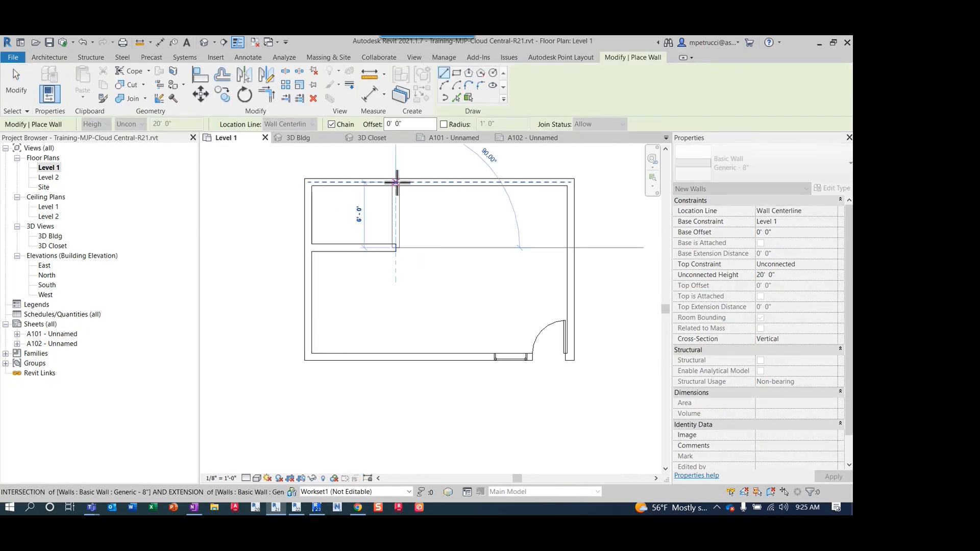
left_click(396, 182)
key("Escape")
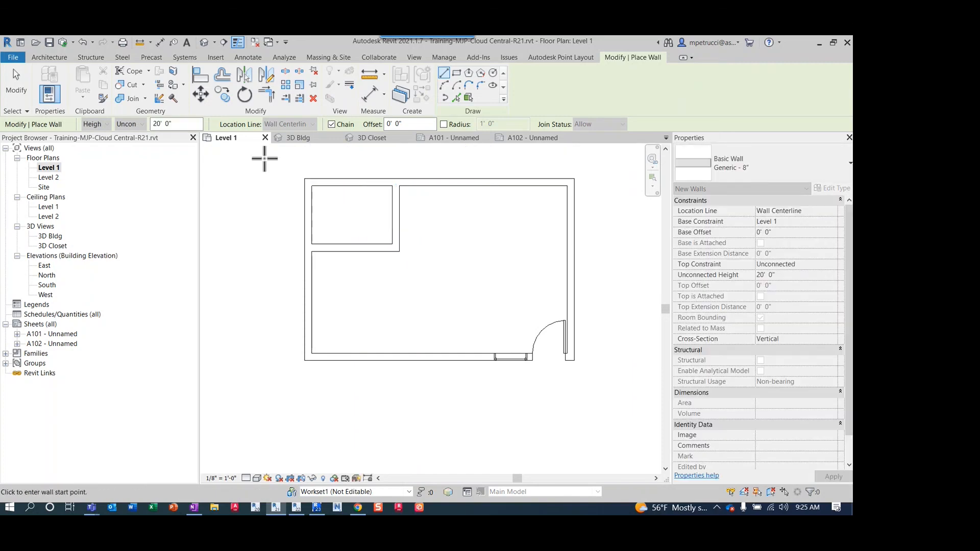
key("Escape")
- Place a door in the closet's south wall, swinging out into the main room
left_click(75, 79)
left_click(347, 253)
key("Escape")
key("Escape")
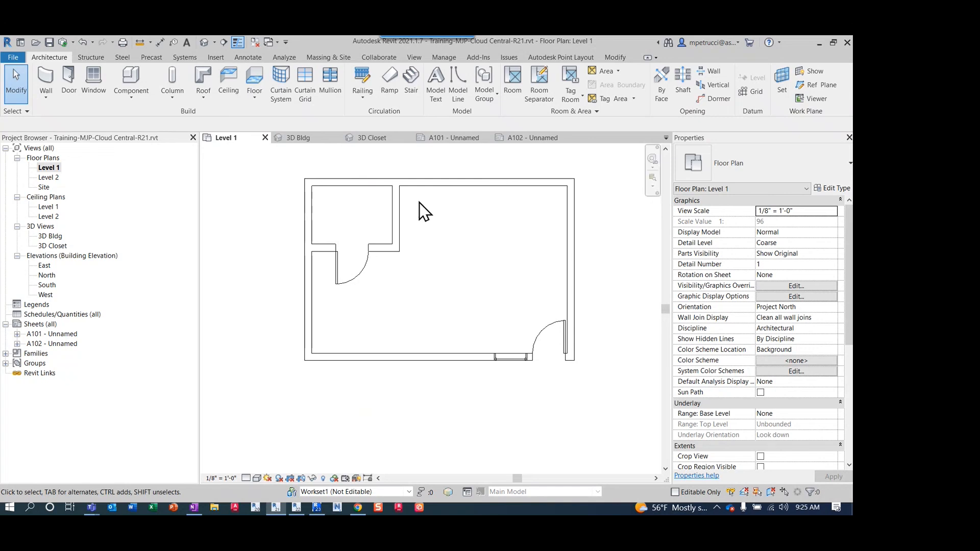
- In the 3D Bldg view, try an unconnected height of 10' 0" on all the walls, and undo the change
left_click(299, 137)
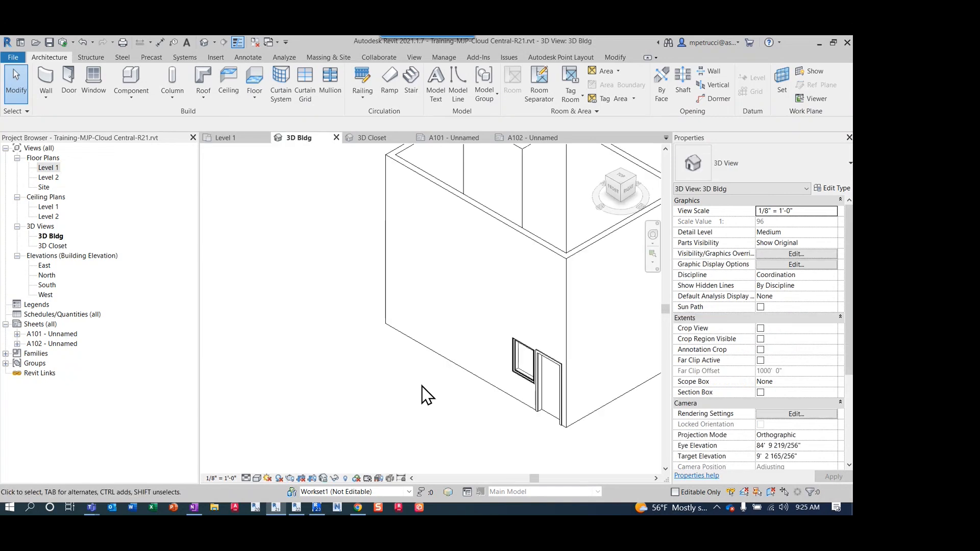
scroll(426, 396, "down", 3)
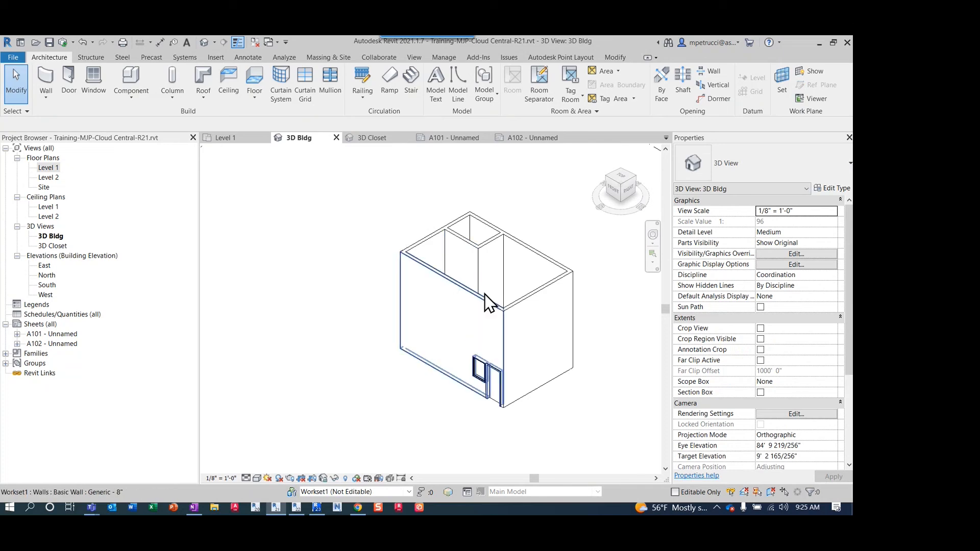
left_click(613, 190)
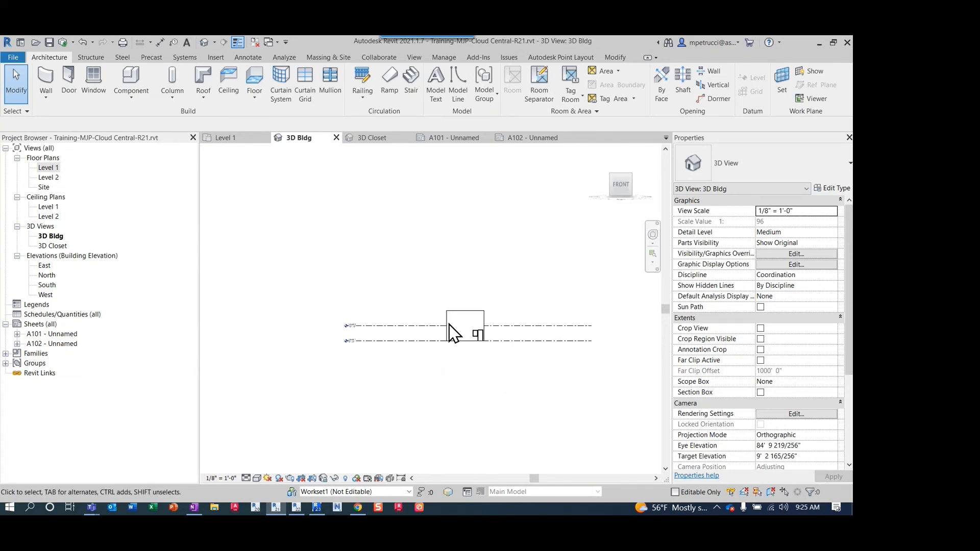
scroll(459, 327, "up", 3)
left_click(397, 312)
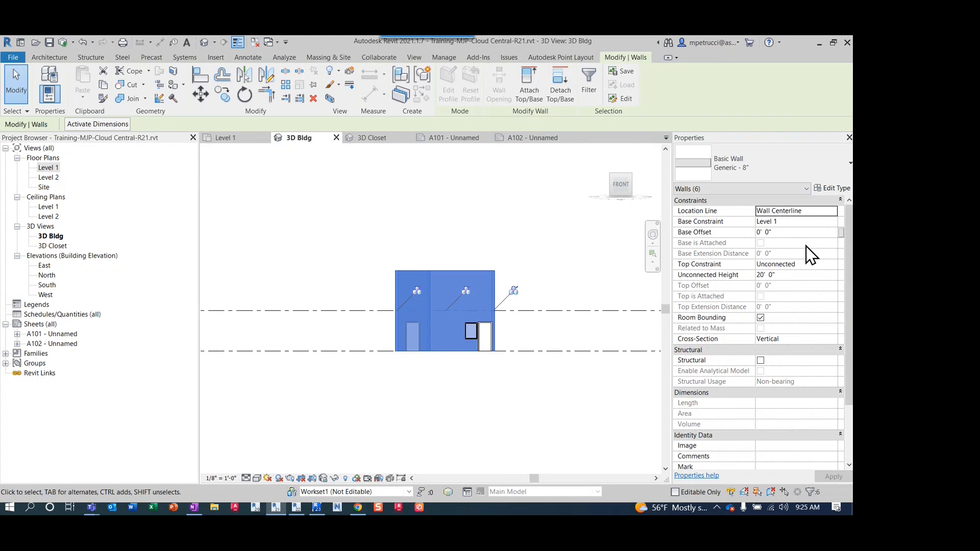
left_click(804, 274)
type("10' 0\"")
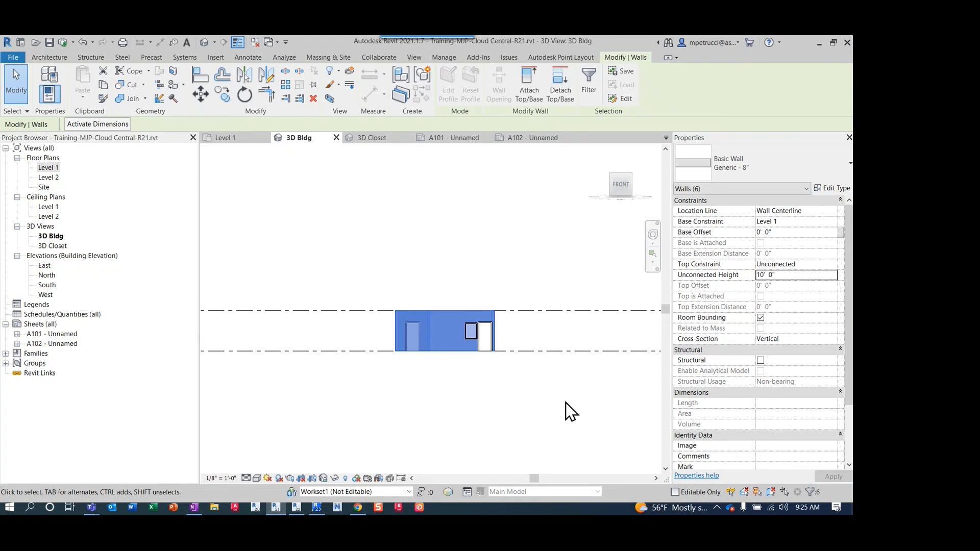
left_click(498, 251)
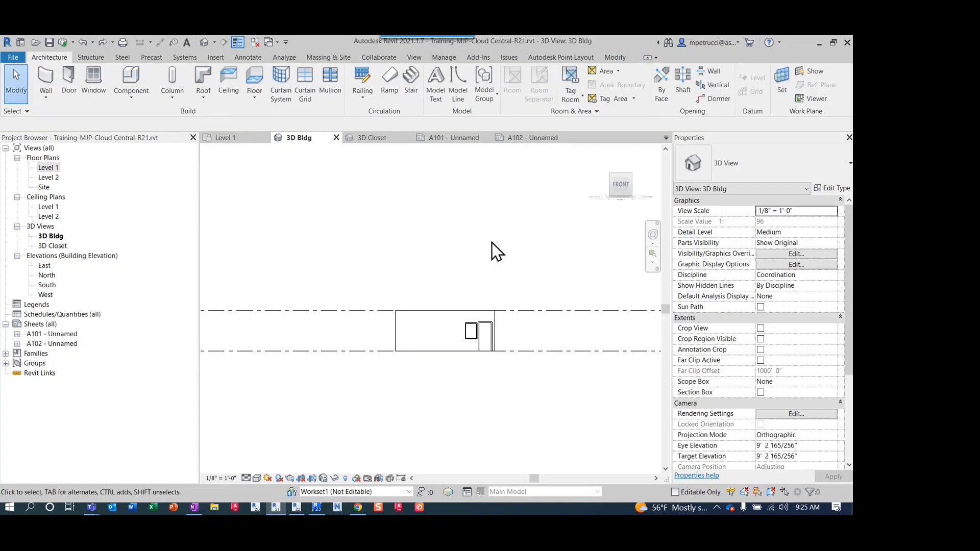
left_click(82, 43)
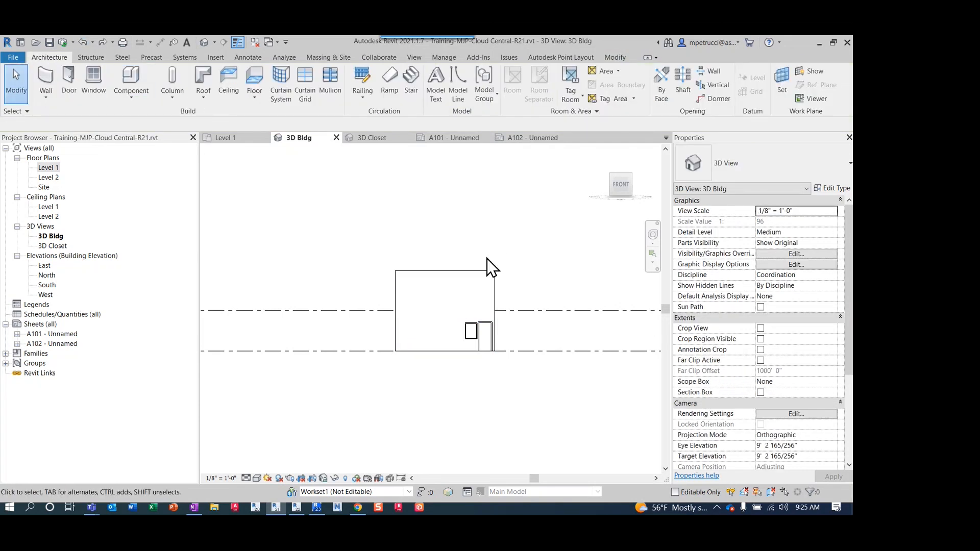
left_click(633, 191)
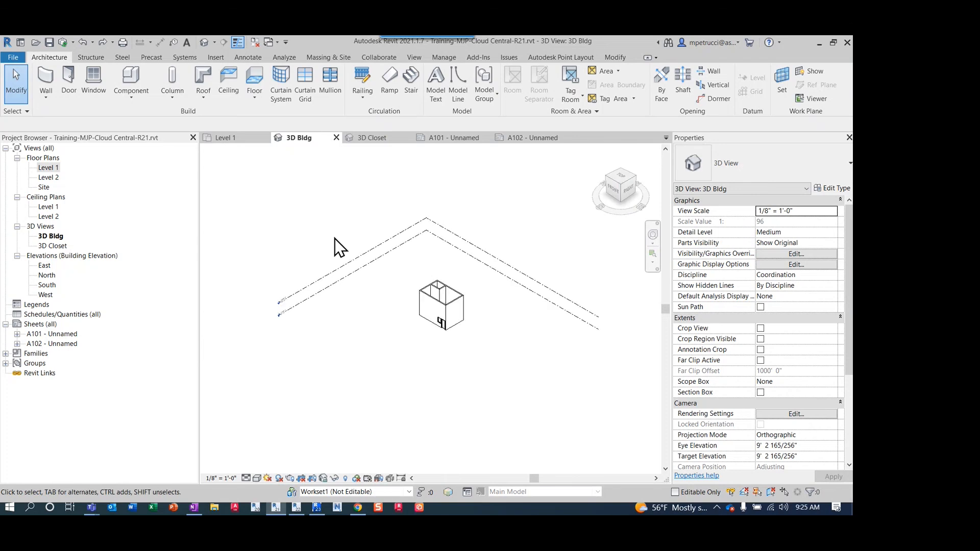
- Synchronize the modified building layout with the central model
left_click(64, 44)
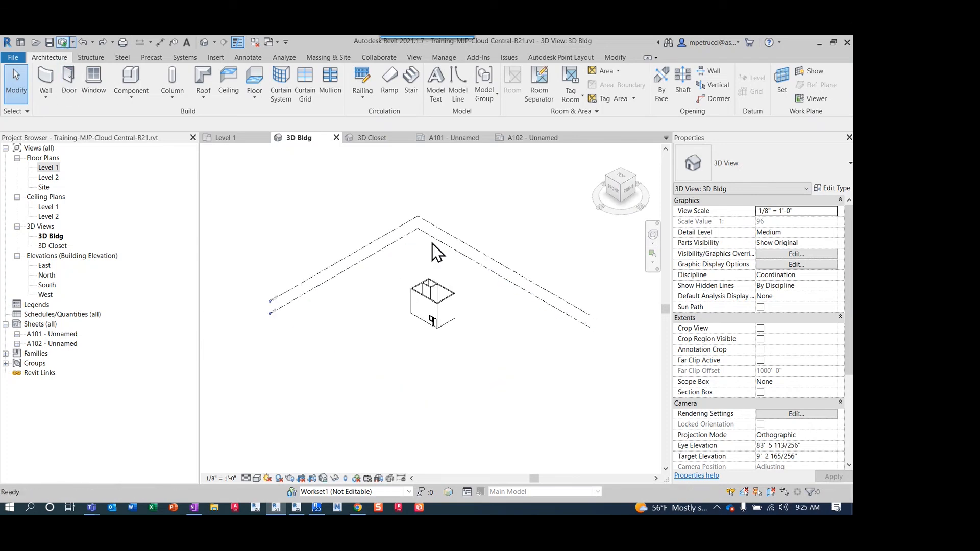
left_click(462, 327)
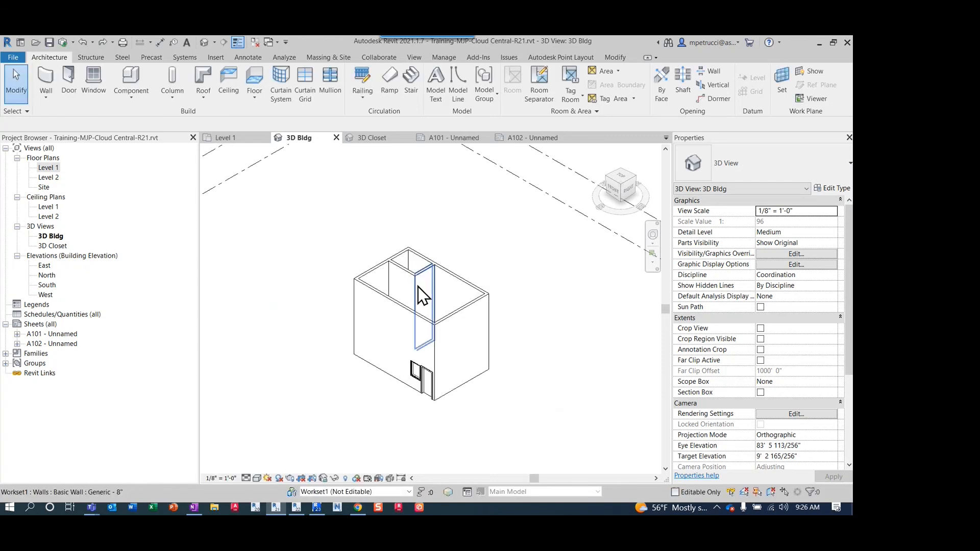
- Close the Training-MJP-Cloud Central-R21 model
key("alt+Tab")
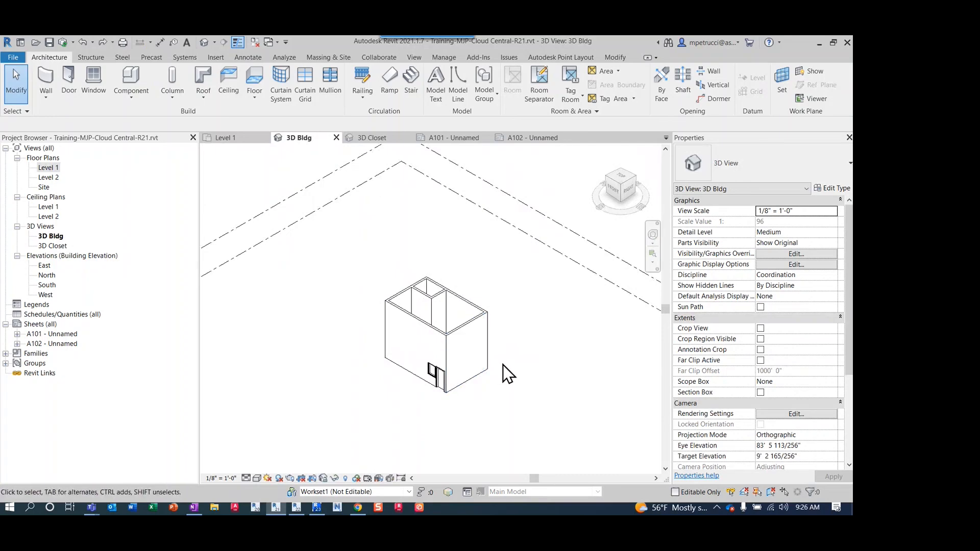
left_click(13, 57)
left_click(46, 309)
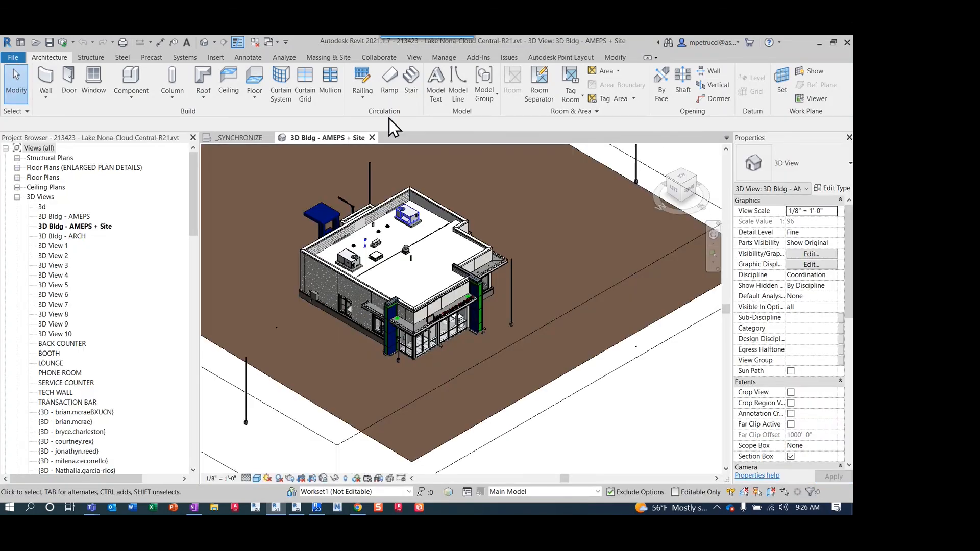
- On the Home screen's cloud project files, open the ARCH folder within Revit Models and select Training-MJP-Cloud Central-R21 for publishing
left_click(21, 42)
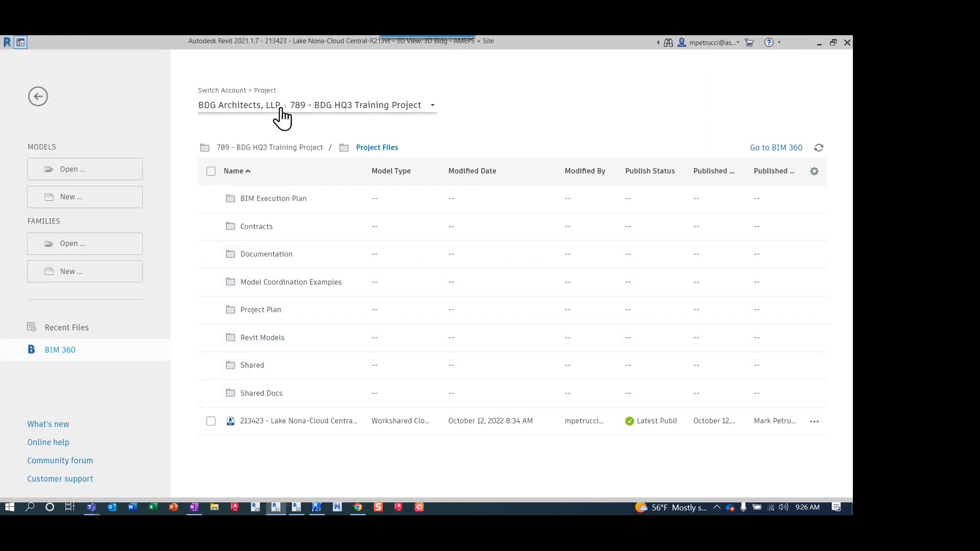
left_click(262, 338)
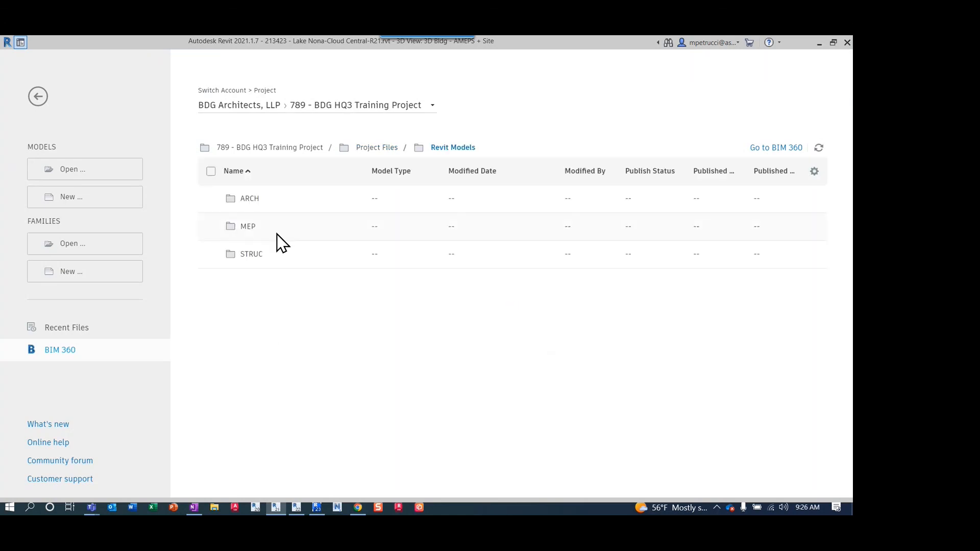
left_click(248, 200)
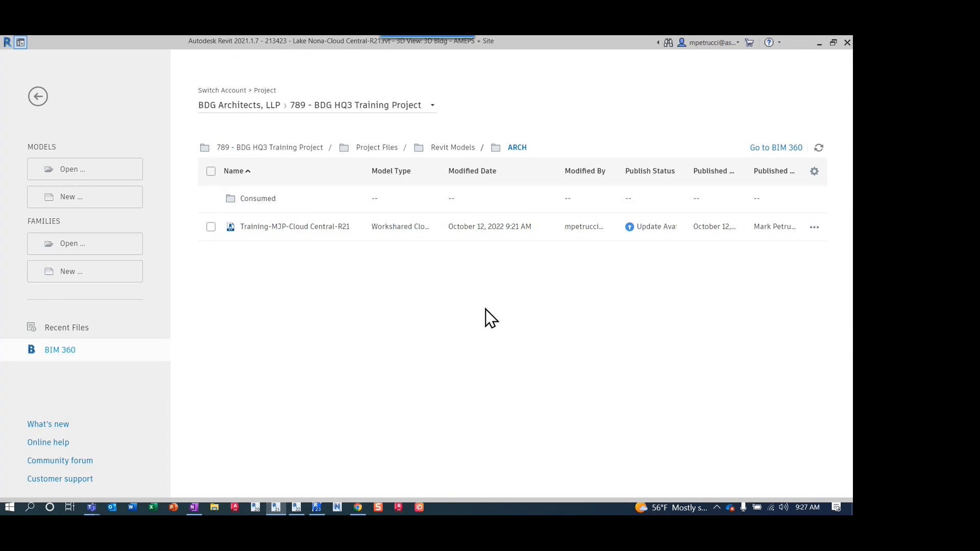
left_click(211, 226)
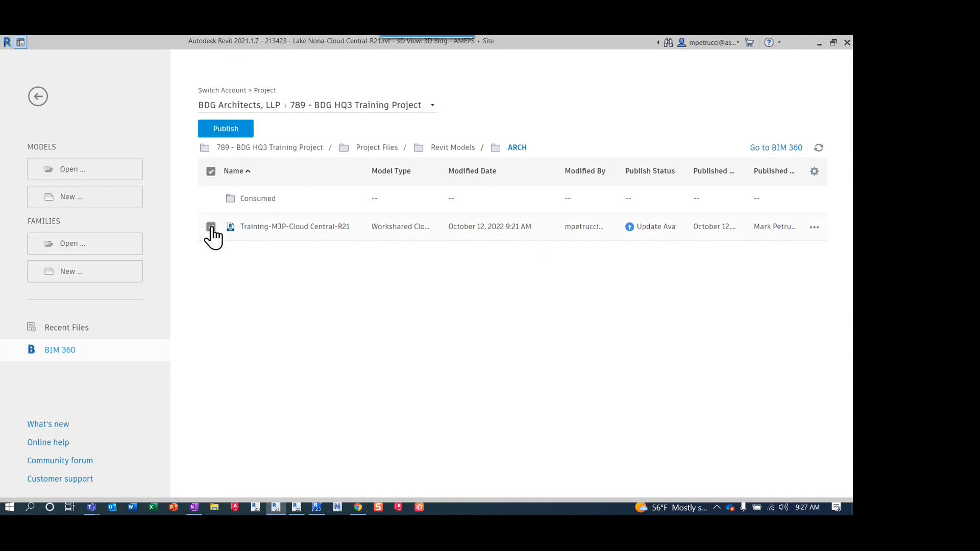